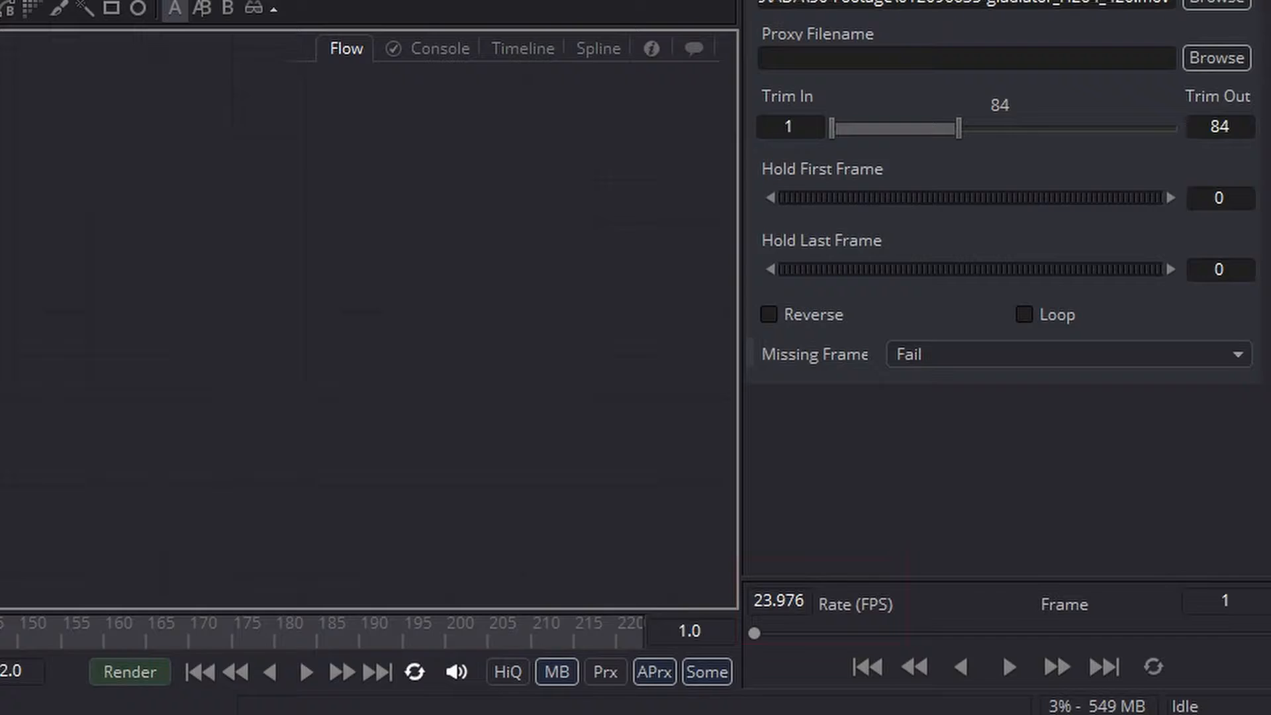
Step: Set the default frame format of the Gladiator_v01_r03 composition to HD 720 in its preferences
{"action": "left_click", "coordinate": [13, 22]}
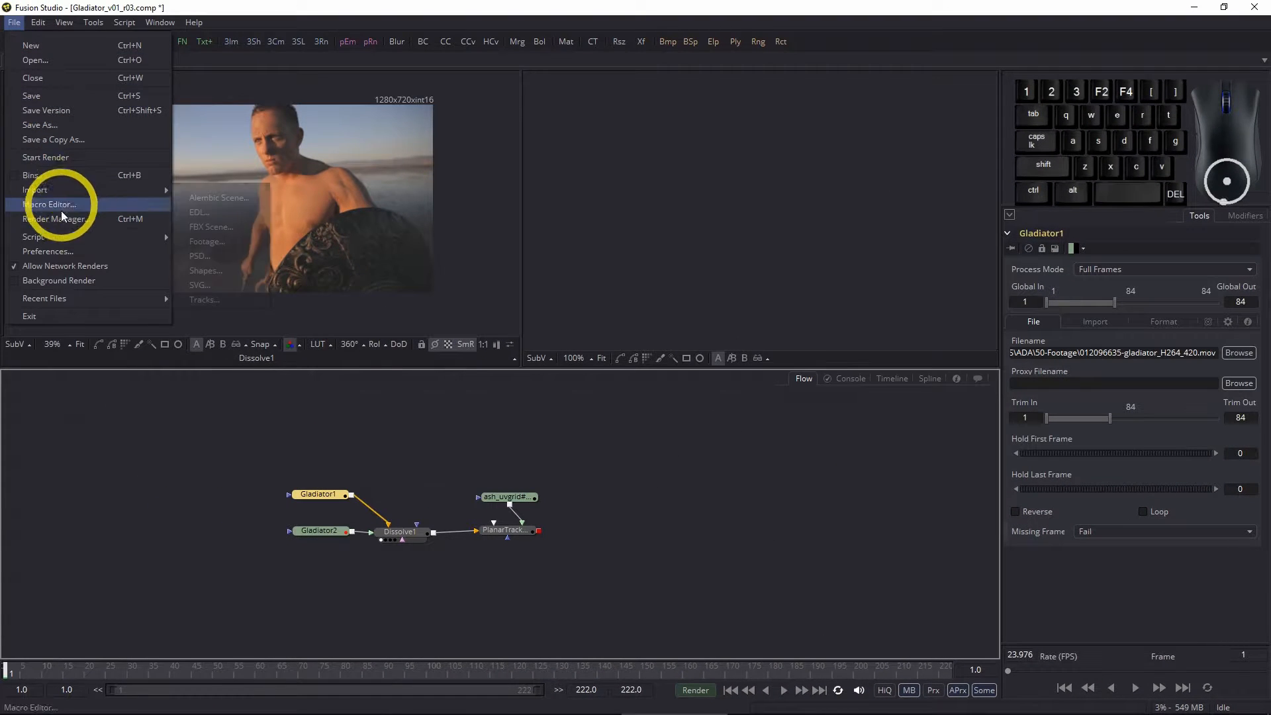
{"action": "left_click", "coordinate": [64, 252]}
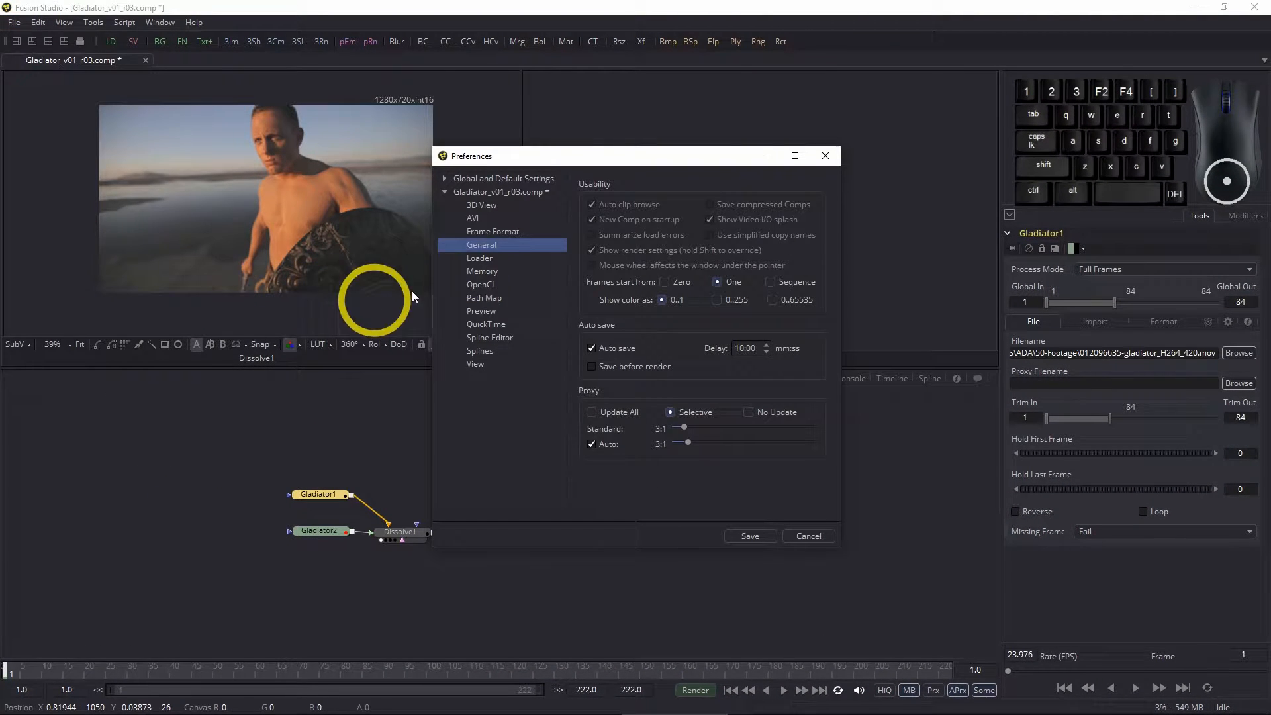
{"action": "left_click", "coordinate": [489, 231]}
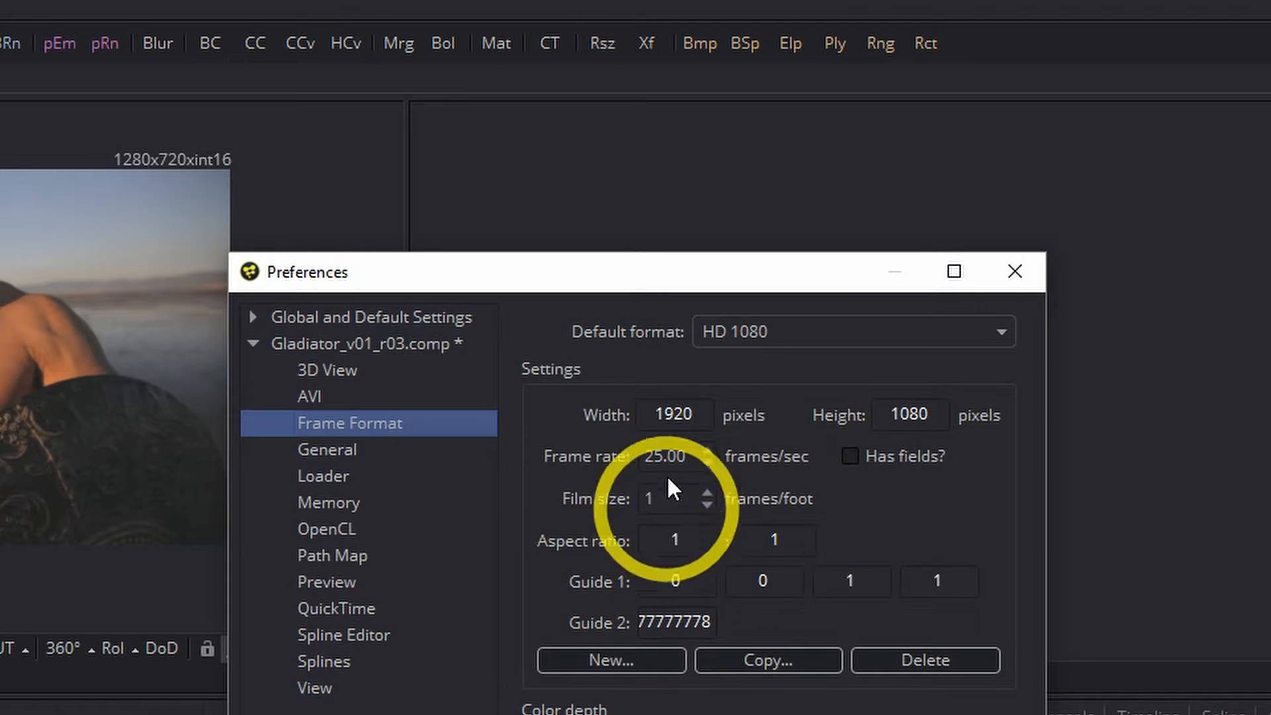
{"action": "left_click", "coordinate": [741, 334]}
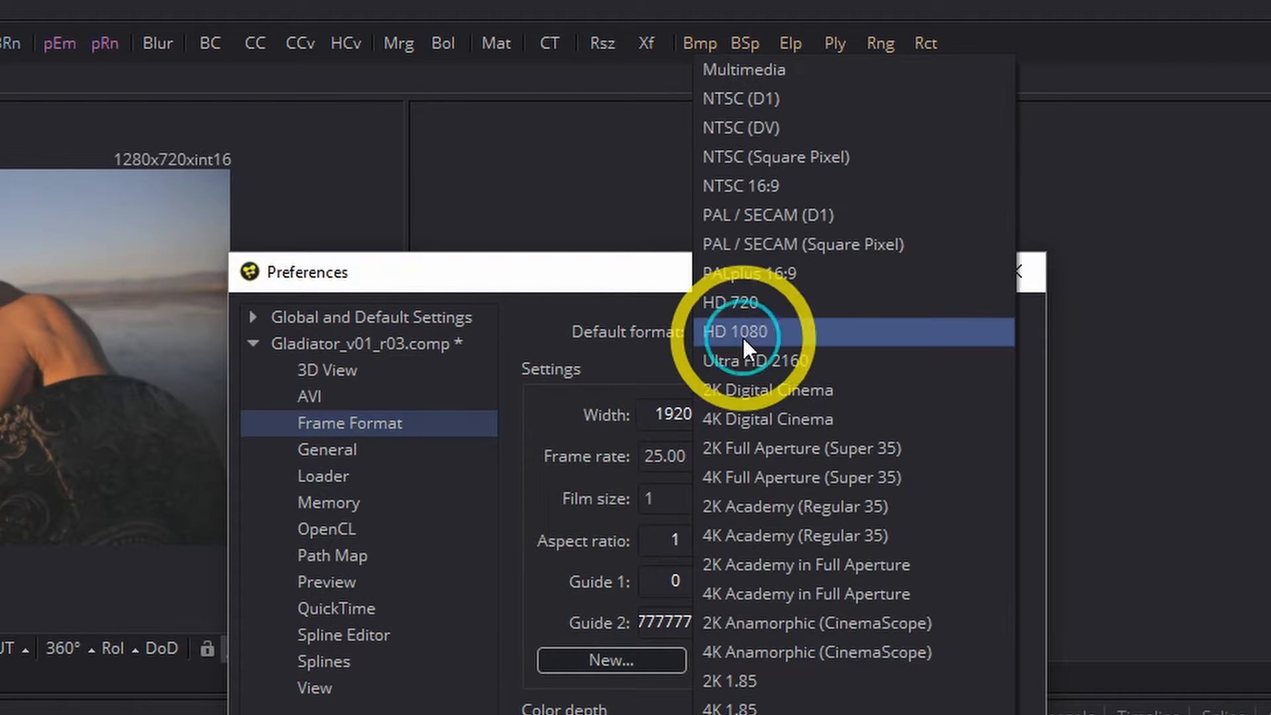
{"action": "left_click", "coordinate": [741, 302]}
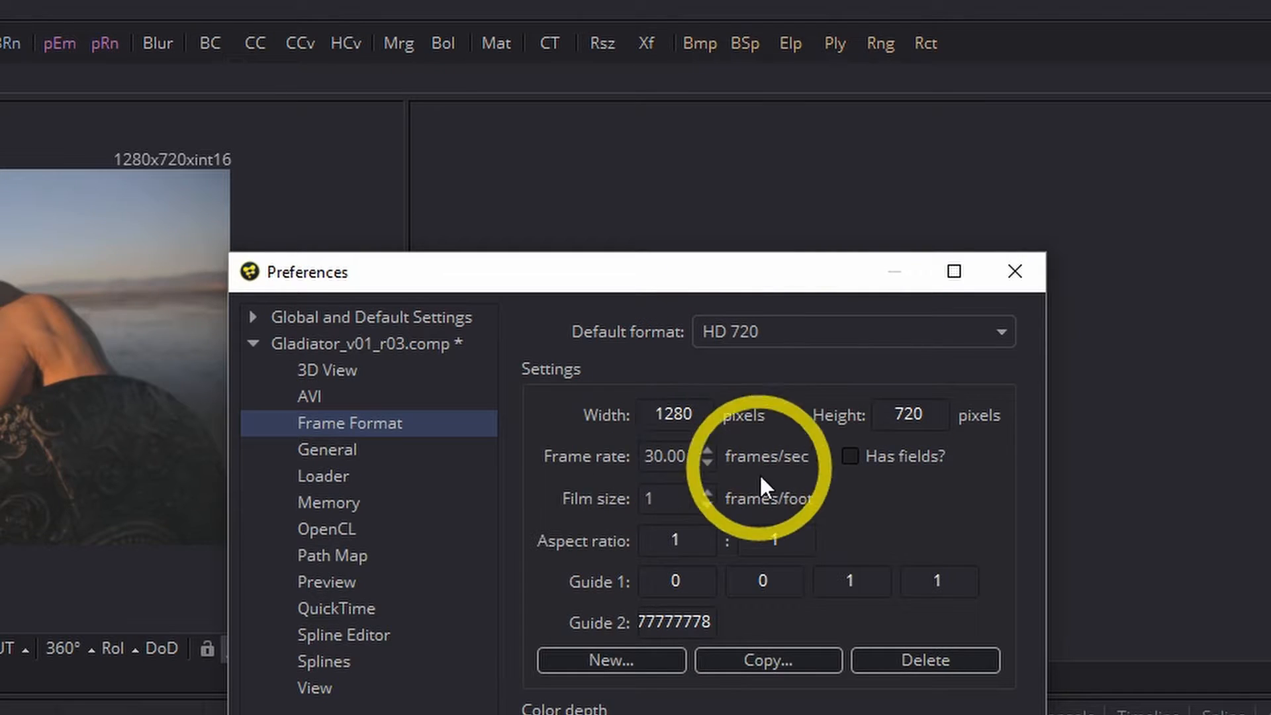
Step: Set the composition's frame rate to 23.97 frames/sec, save the preferences and save the composition
{"action": "double_click", "coordinate": [661, 467]}
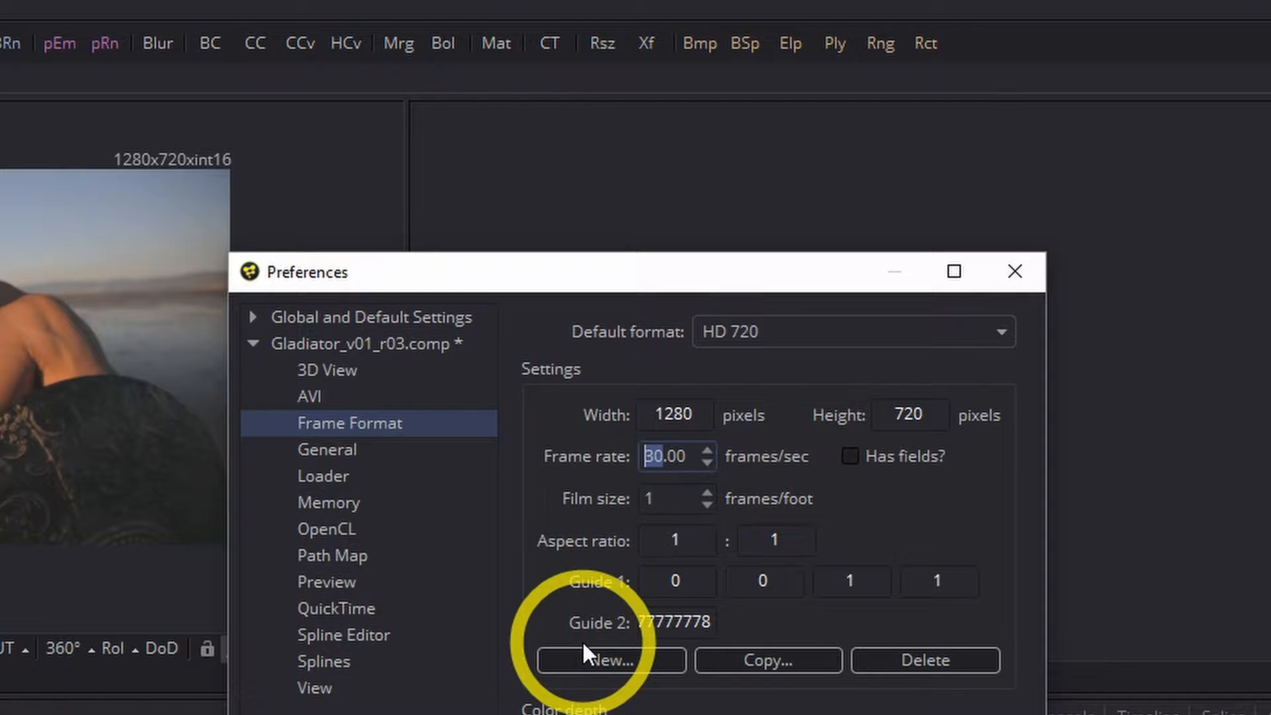
{"action": "type", "text": "23"}
{"action": "key", "text": "Delete"}
{"action": "key", "text": "Delete"}
{"action": "key", "text": "Delete"}
{"action": "type", "text": ".97"}
{"action": "key", "text": "Tab"}
{"action": "key", "text": "Tab"}
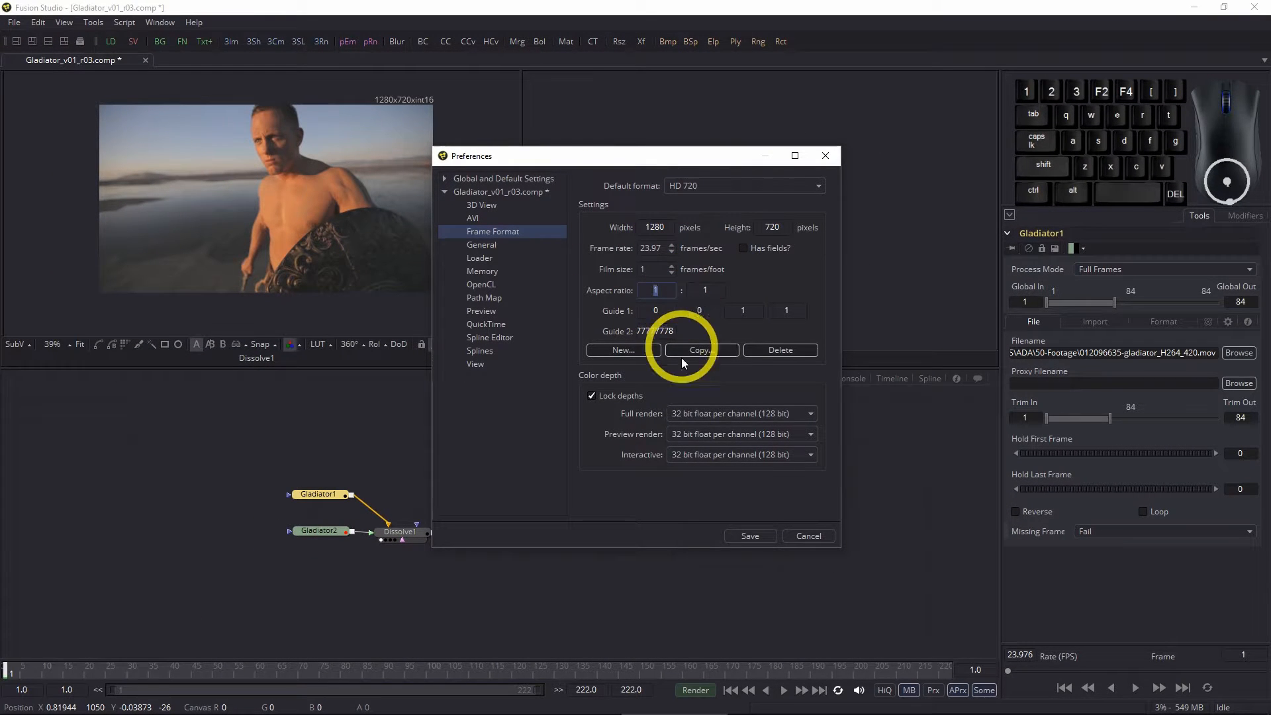
{"action": "left_click", "coordinate": [749, 535]}
{"action": "key", "text": "ctrl+s"}
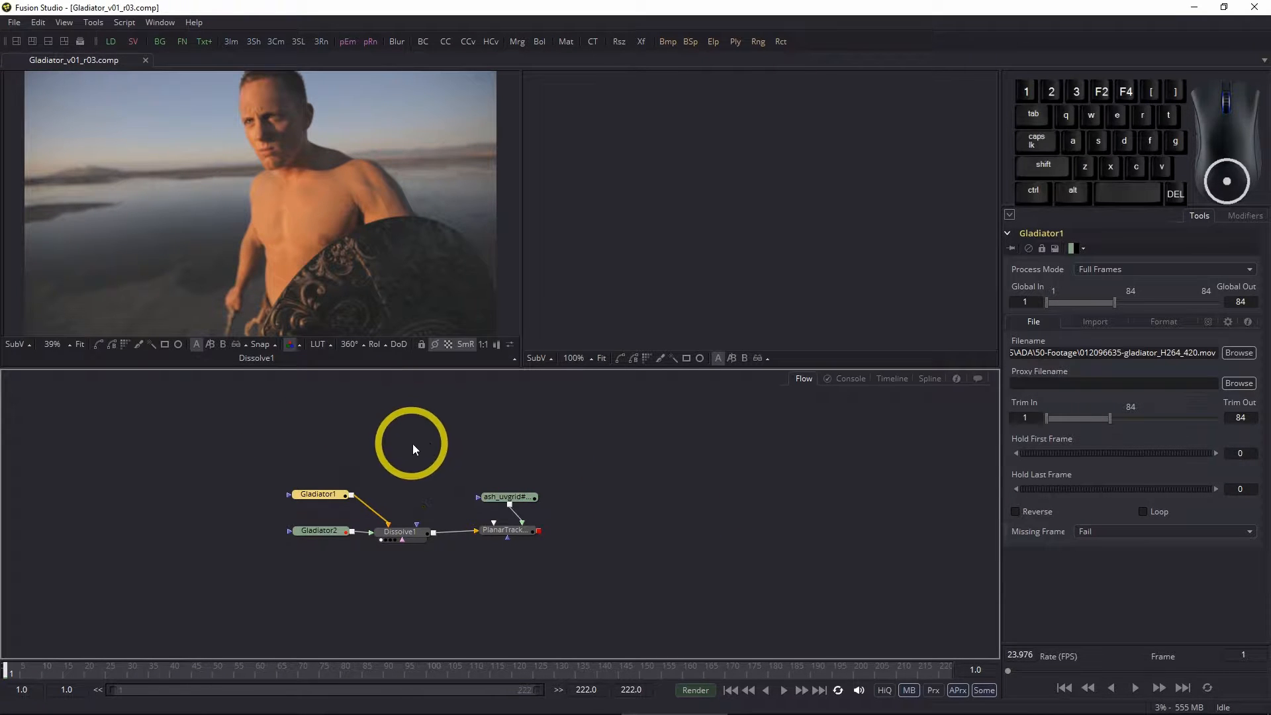
Step: Move the planar tracker and UV grid nodes together farther right, leaving a wide gap after Dissolve1
{"action": "left_click_drag", "start_coordinate": [590, 478], "coordinate": [561, 473]}
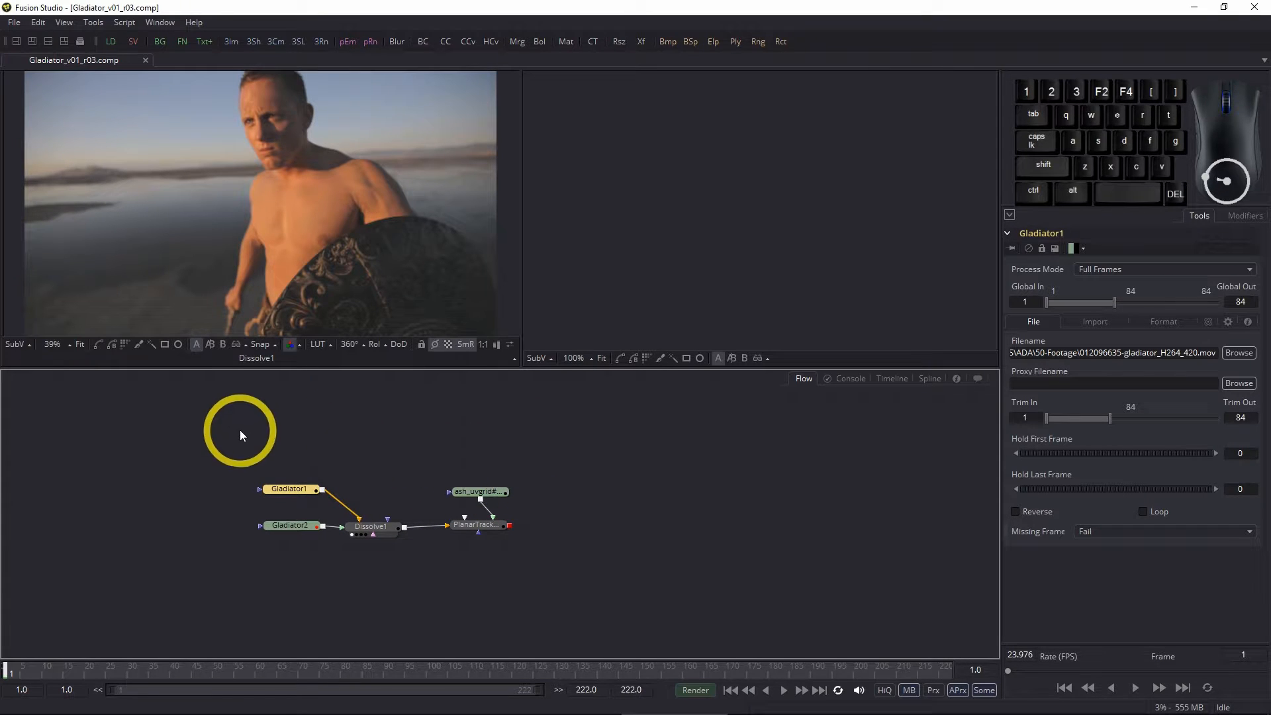
{"action": "scroll", "coordinate": [268, 176], "scroll_direction": "down", "scroll_amount": 1, "text": "ctrl"}
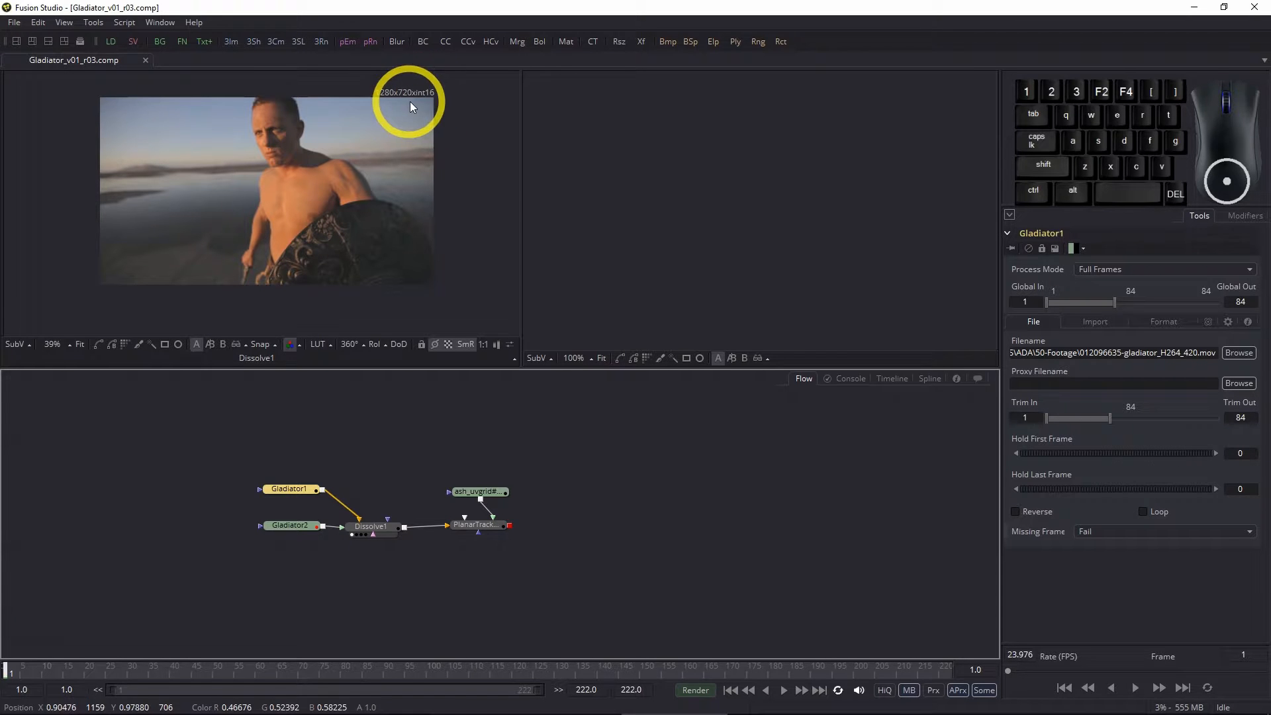
{"action": "left_click", "coordinate": [80, 344]}
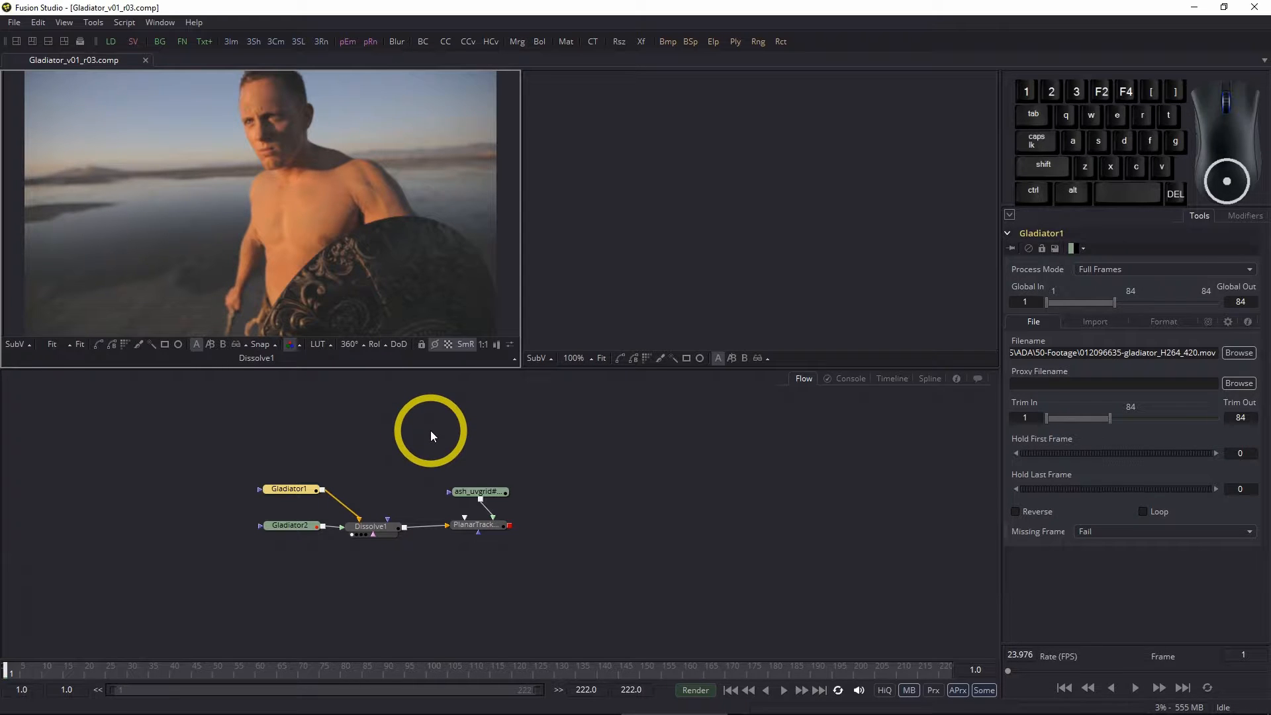
{"action": "left_click_drag", "start_coordinate": [428, 425], "coordinate": [557, 558]}
{"action": "left_click_drag", "start_coordinate": [498, 525], "coordinate": [675, 527]}
{"action": "left_click", "coordinate": [476, 594]}
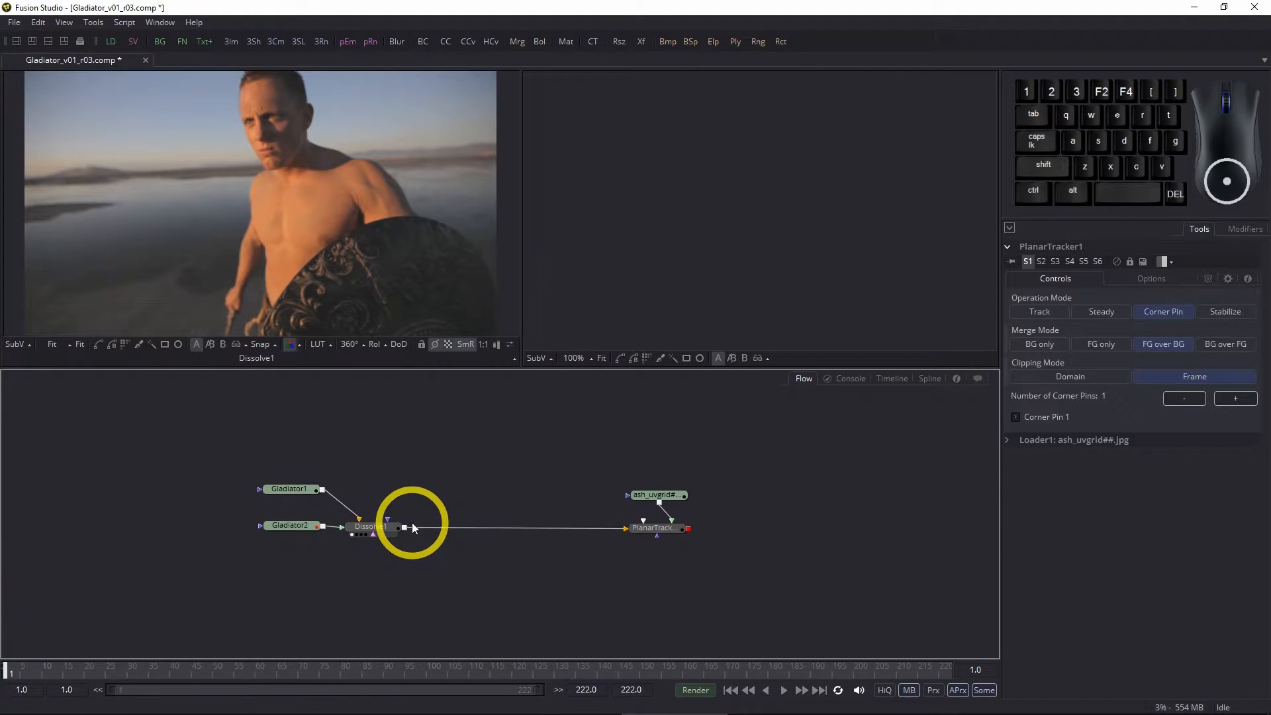
Step: Stack the source nodes vertically around Dissolve1, with Gladiator1 directly above it and Gladiator2 directly below it
{"action": "left_click_drag", "start_coordinate": [309, 491], "coordinate": [387, 493]}
{"action": "left_click", "coordinate": [301, 528]}
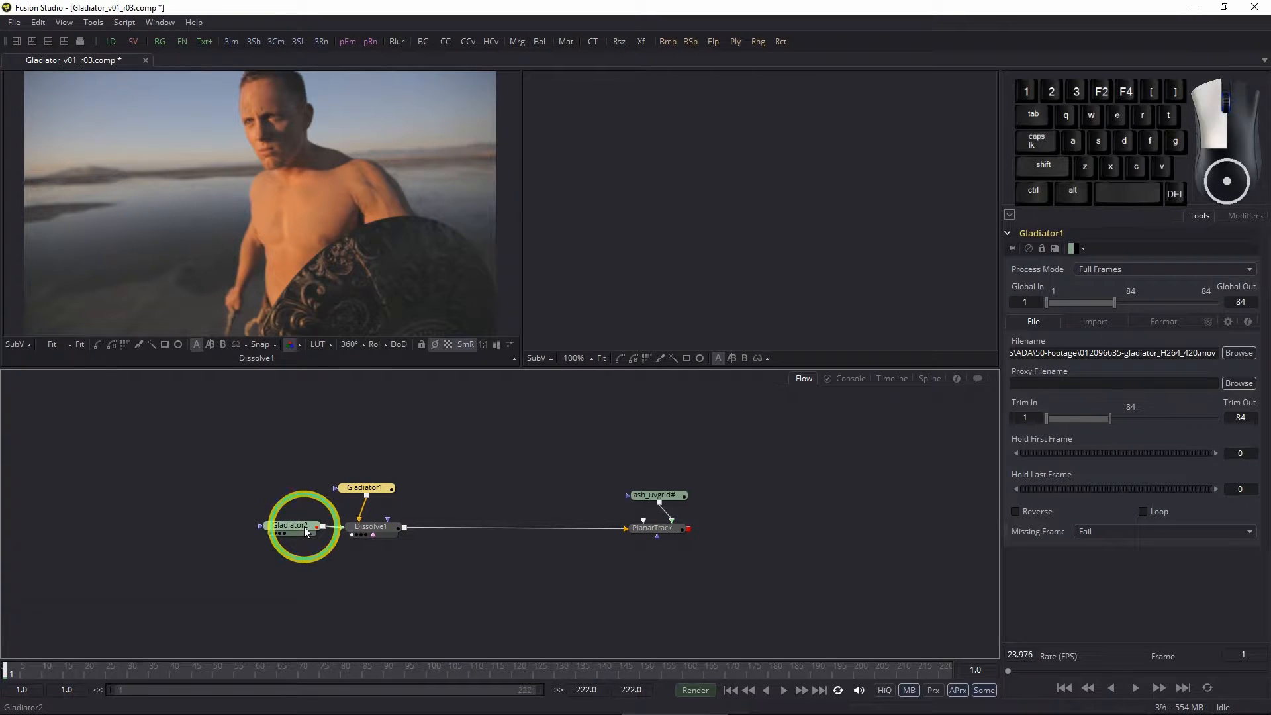
{"action": "left_click_drag", "start_coordinate": [306, 532], "coordinate": [388, 561]}
{"action": "left_click", "coordinate": [378, 491]}
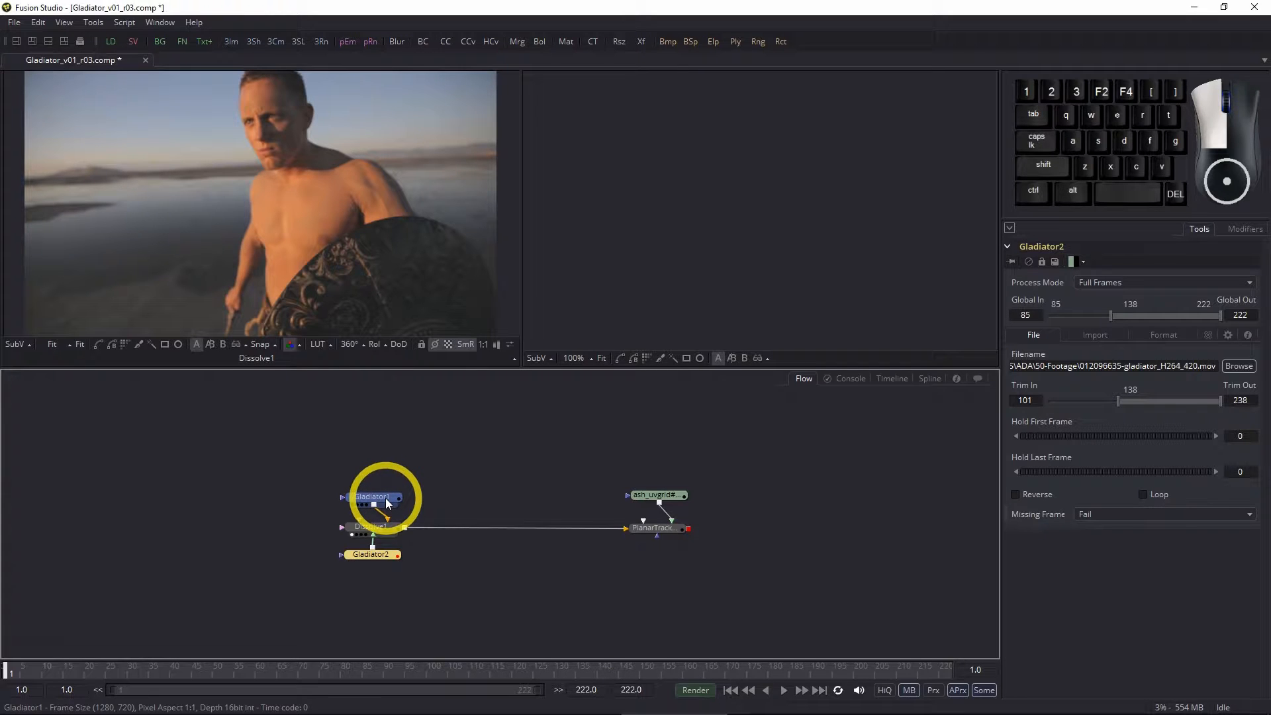
{"action": "left_click", "coordinate": [431, 559]}
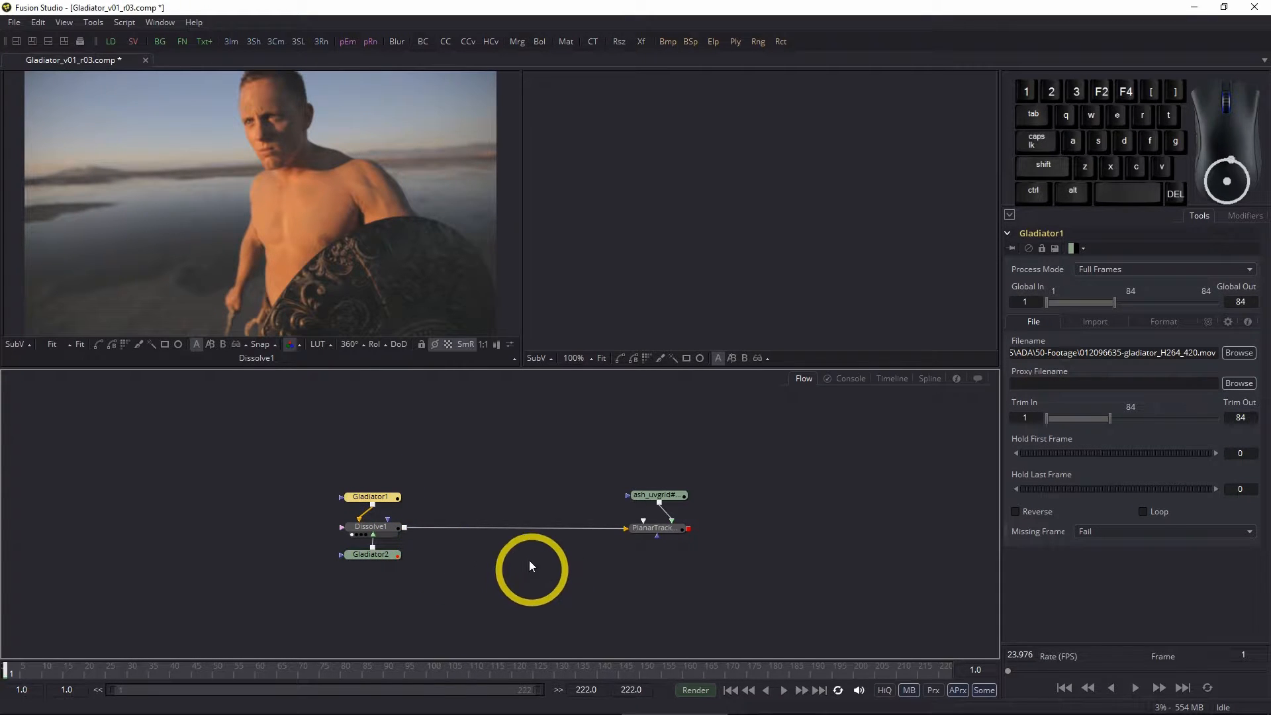
{"action": "left_click", "coordinate": [491, 589]}
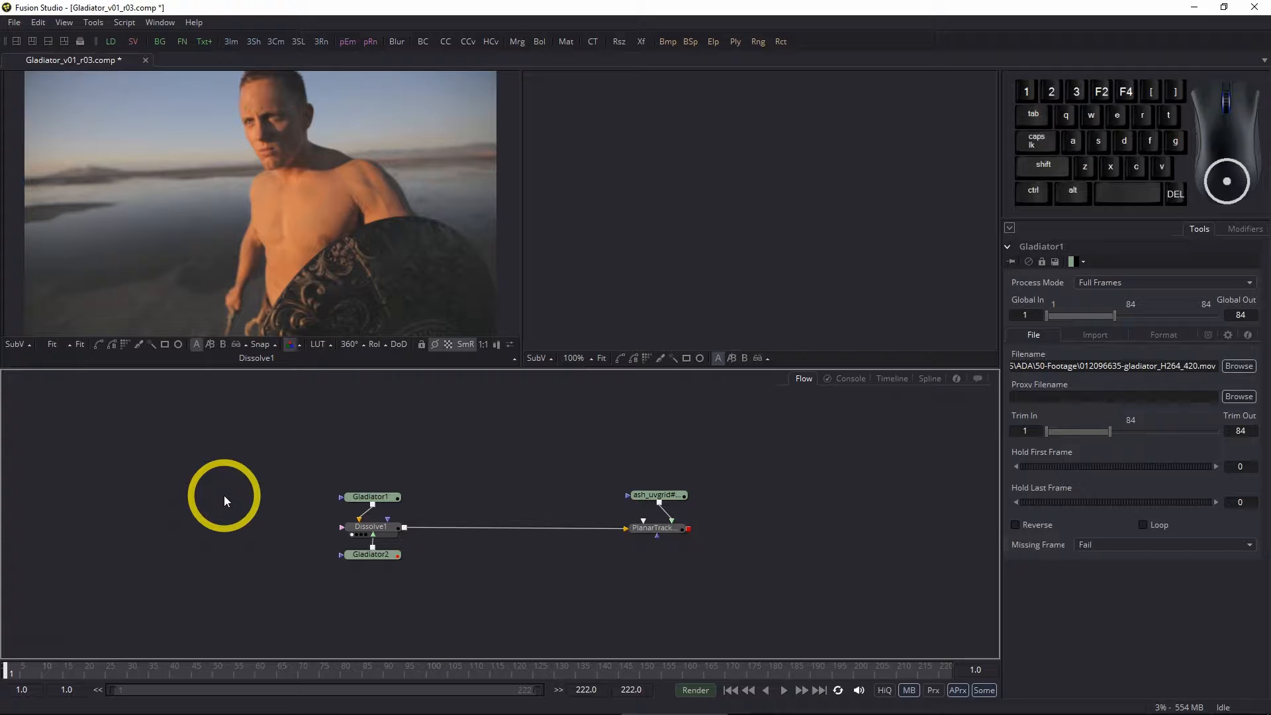
Step: Search the tool list for "und" and add an Underlay to the flow
{"action": "key", "text": "ctrl"}
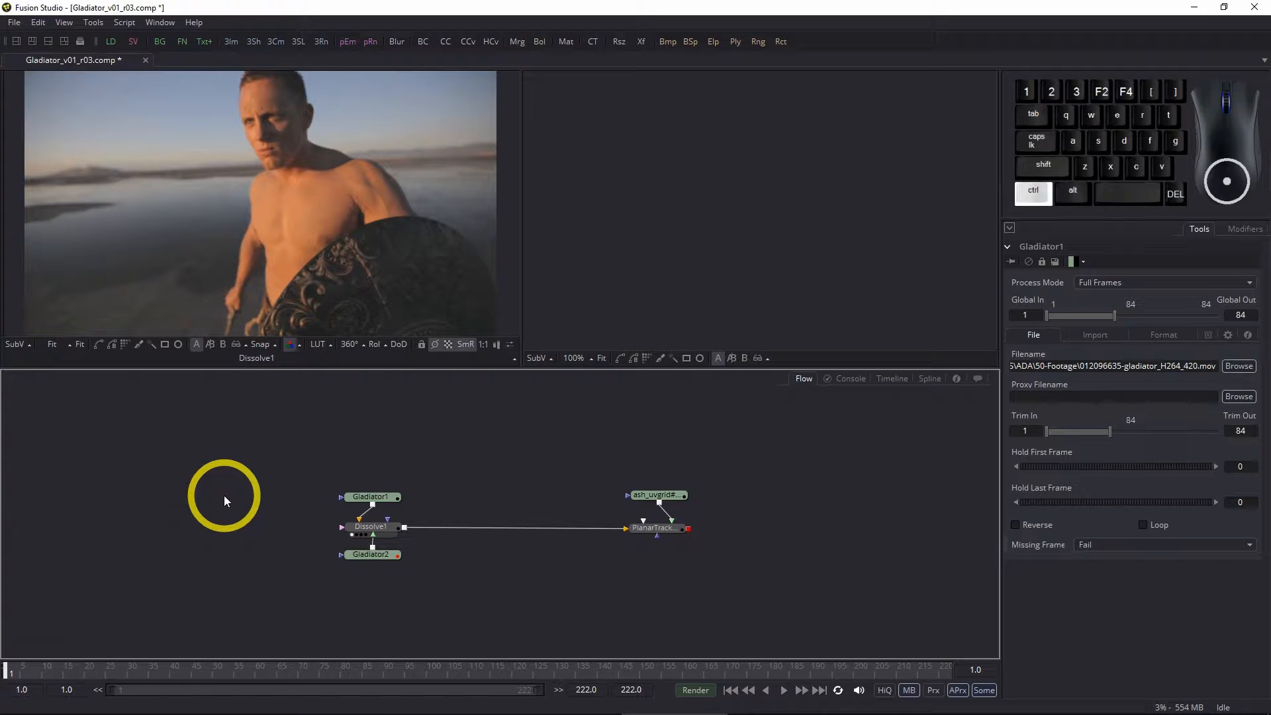
{"action": "key", "text": "ctrl+space"}
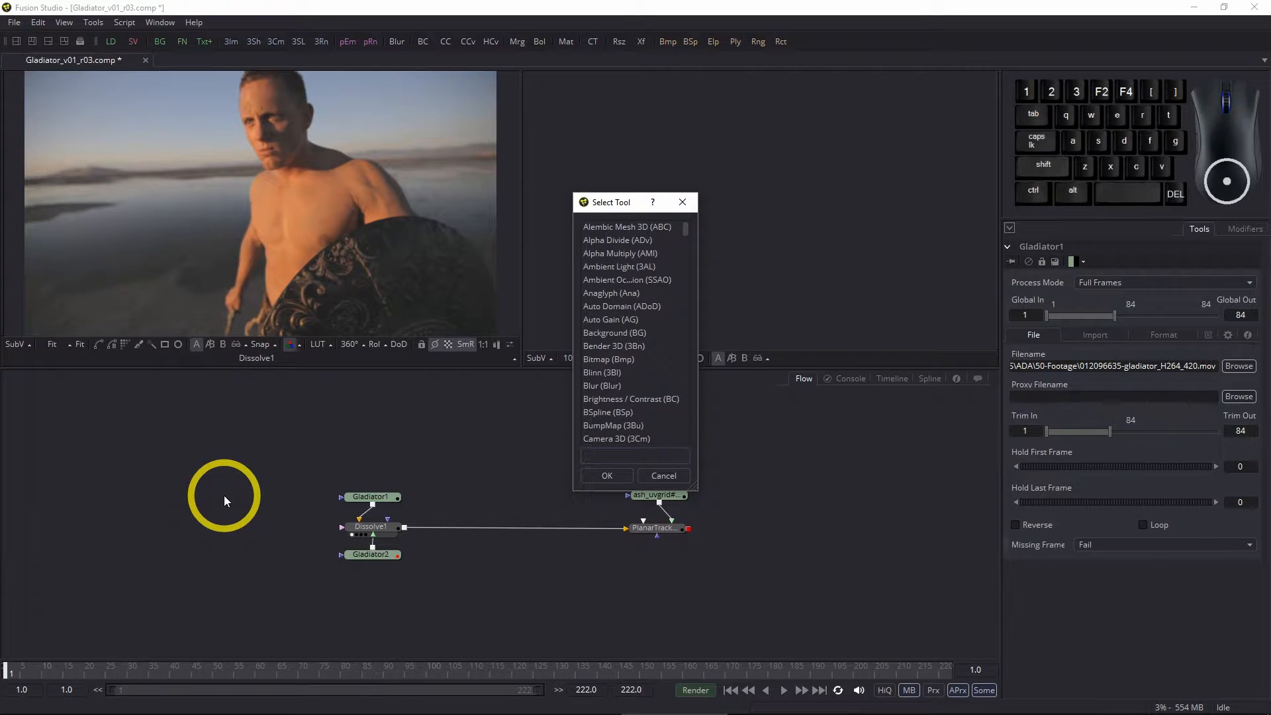
{"action": "type", "text": "und"}
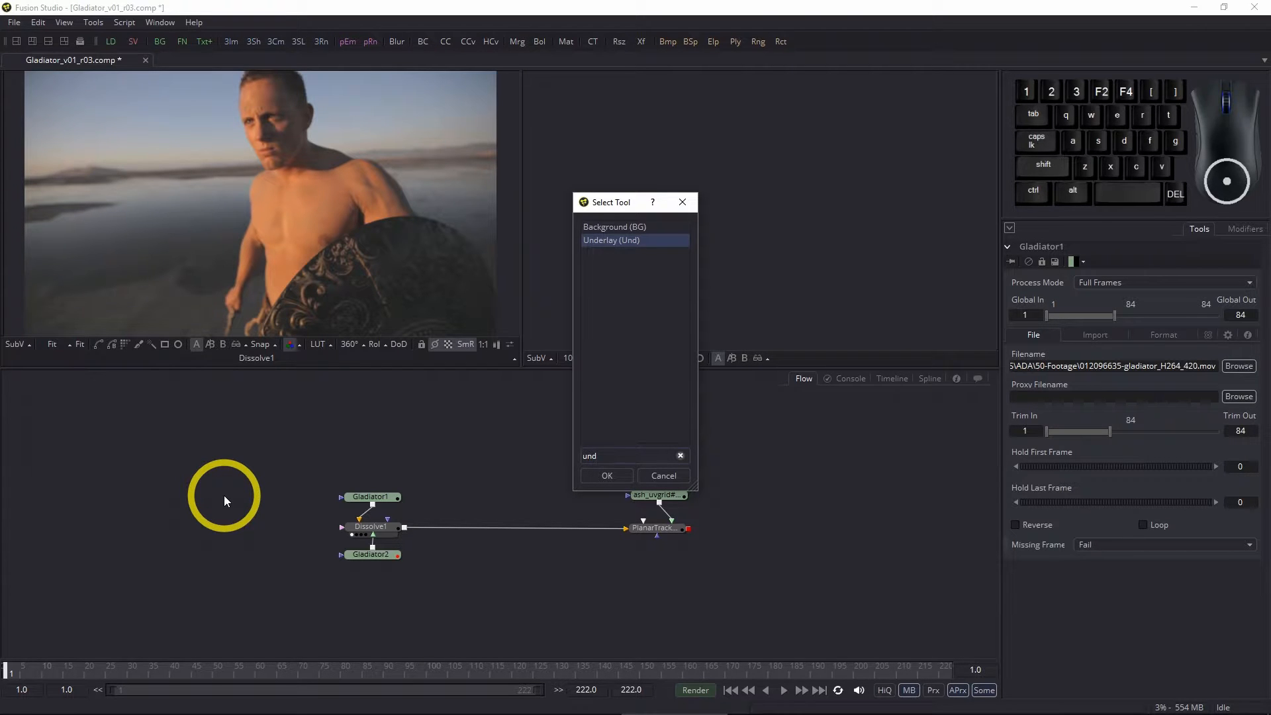
{"action": "left_click", "coordinate": [610, 240]}
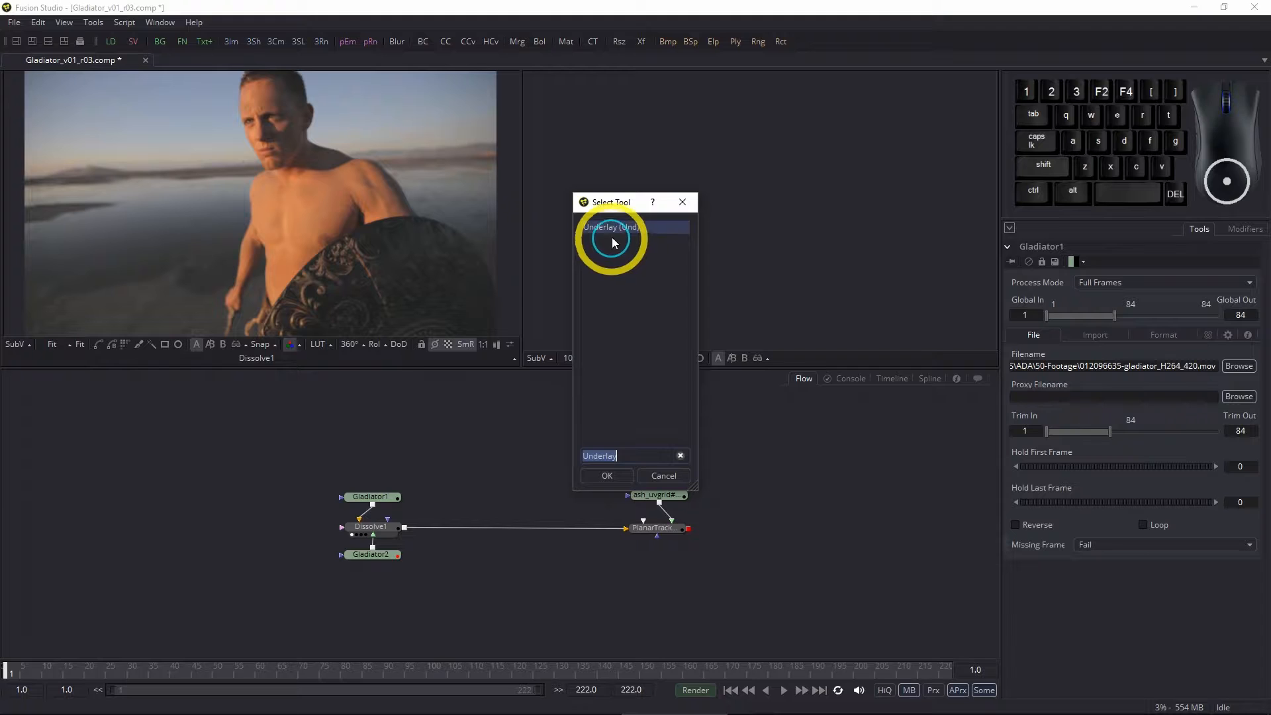
{"action": "left_click", "coordinate": [608, 475]}
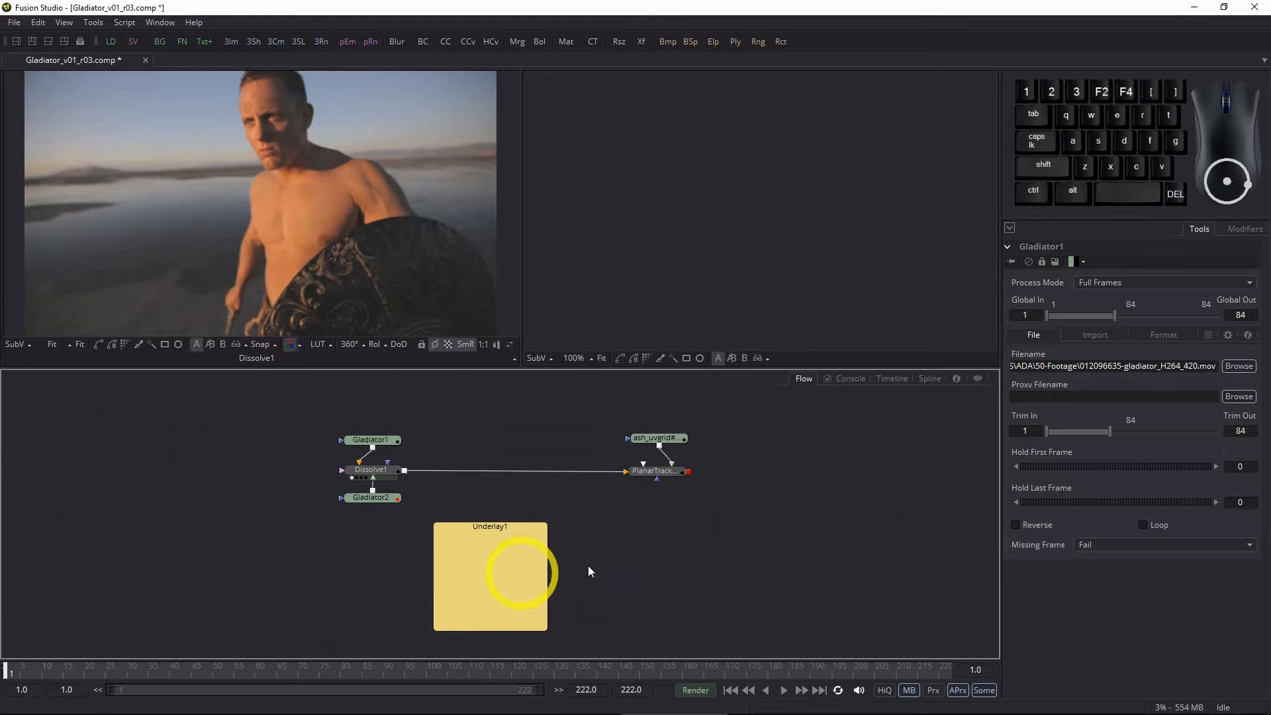
Step: Position the underlay behind Gladiator1, Dissolve1 and Gladiator2 so that it frames all three nodes
{"action": "left_click", "coordinate": [488, 529]}
{"action": "left_click_drag", "start_coordinate": [494, 527], "coordinate": [506, 511]}
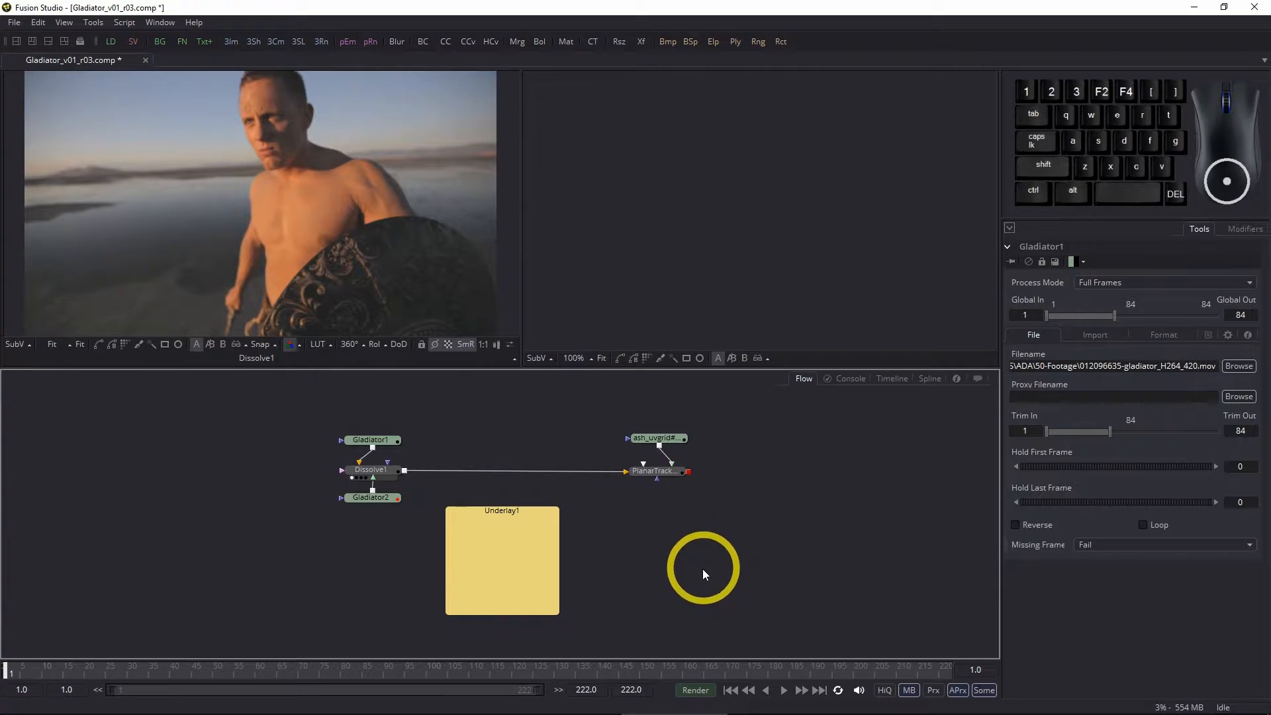
{"action": "left_click", "coordinate": [493, 512]}
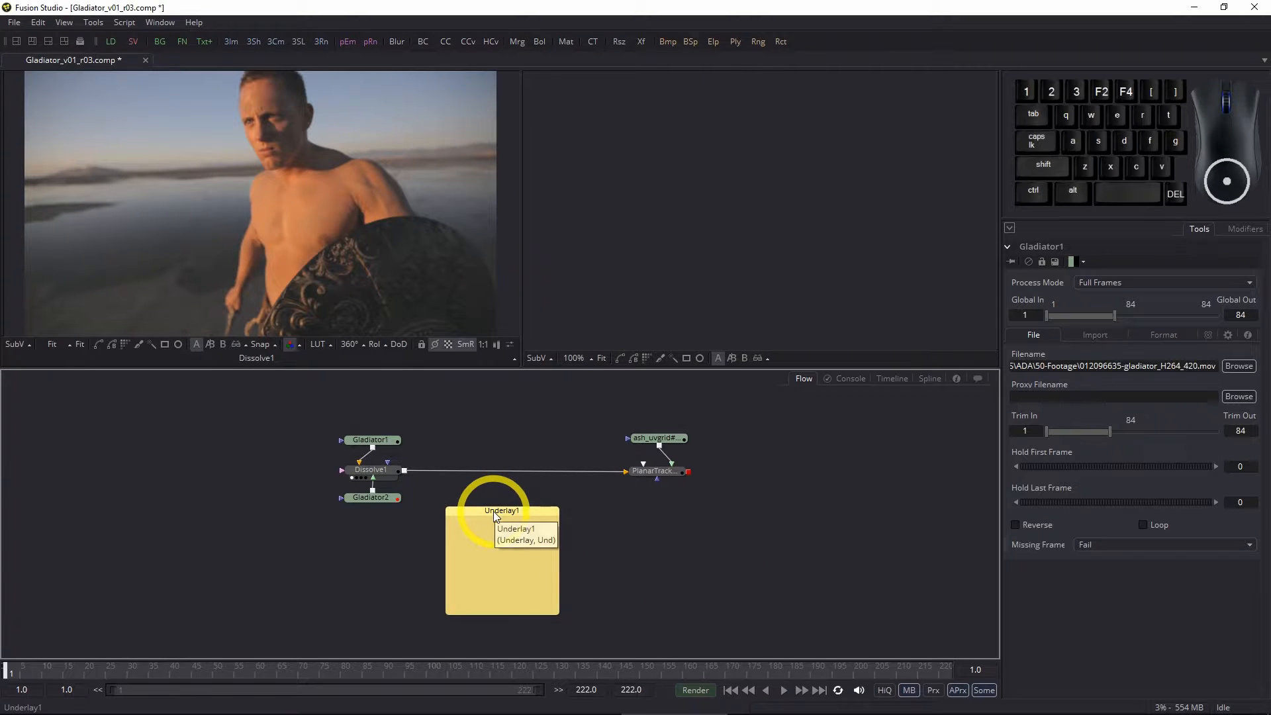
{"action": "left_click", "coordinate": [347, 411]}
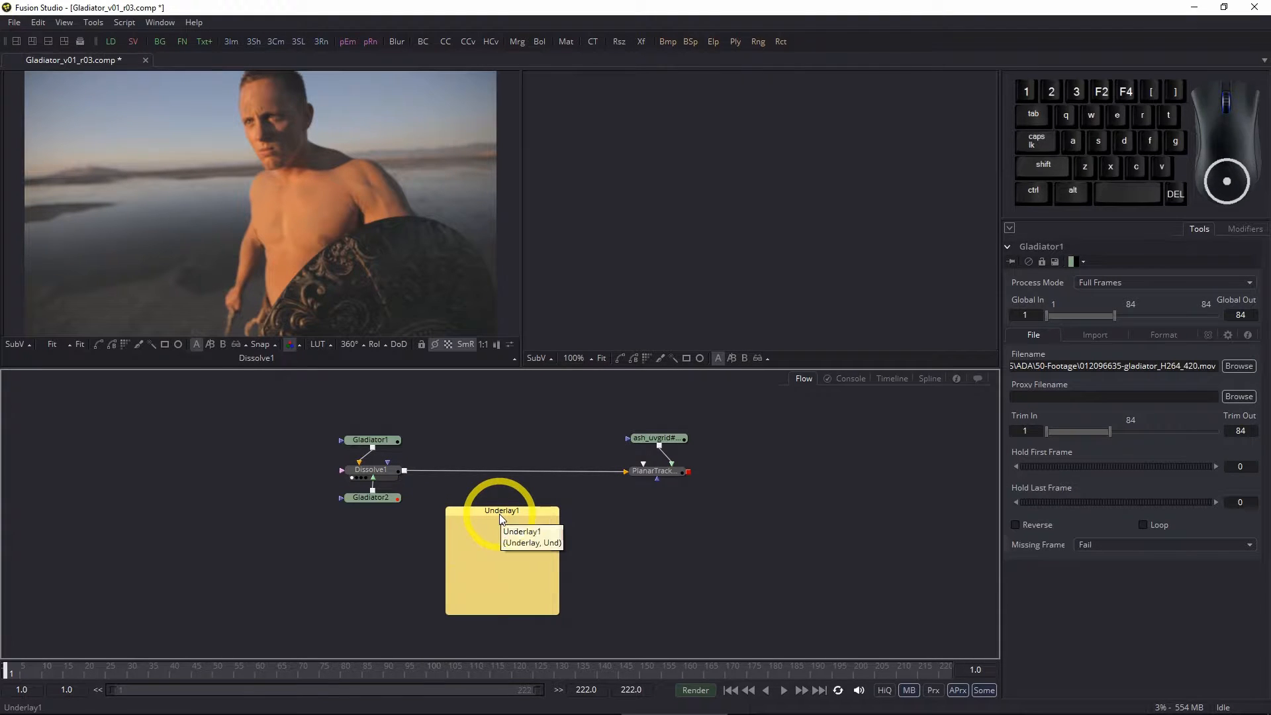
{"action": "left_click", "coordinate": [532, 514]}
{"action": "left_click_drag", "start_coordinate": [532, 514], "coordinate": [417, 423]}
{"action": "left_click", "coordinate": [683, 602]}
{"action": "left_click", "coordinate": [566, 542]}
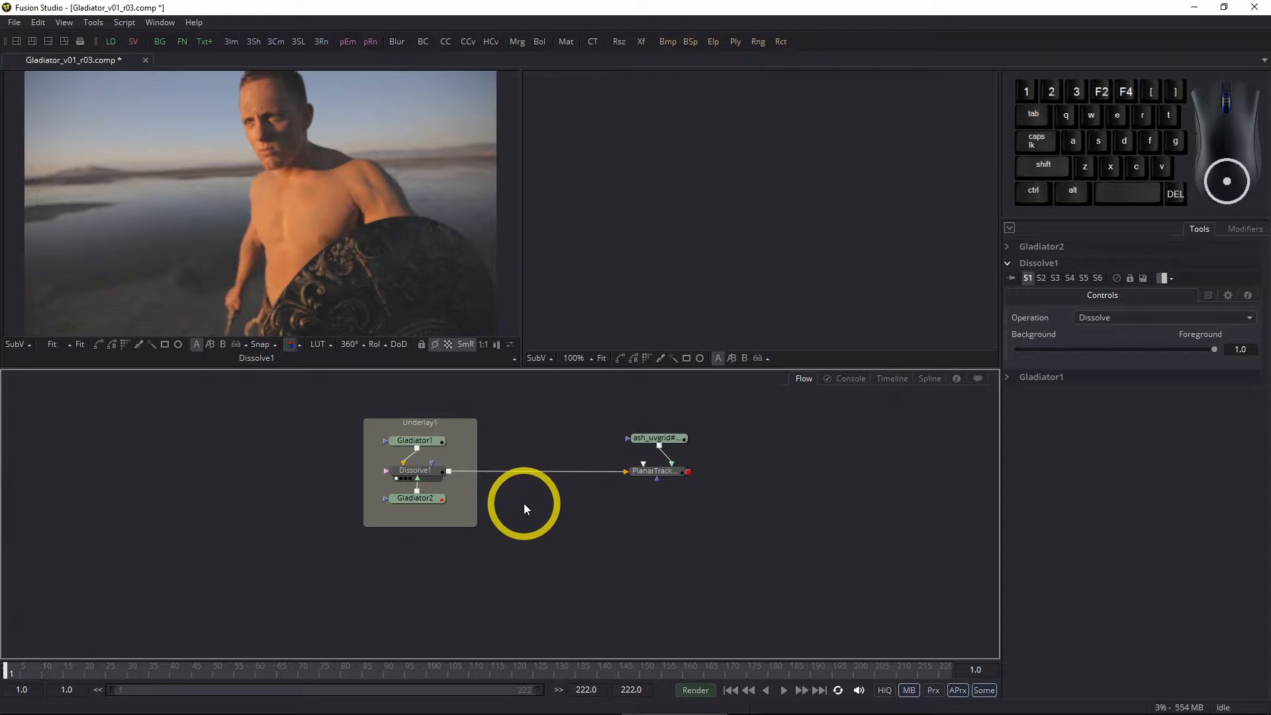
{"action": "left_click", "coordinate": [422, 426]}
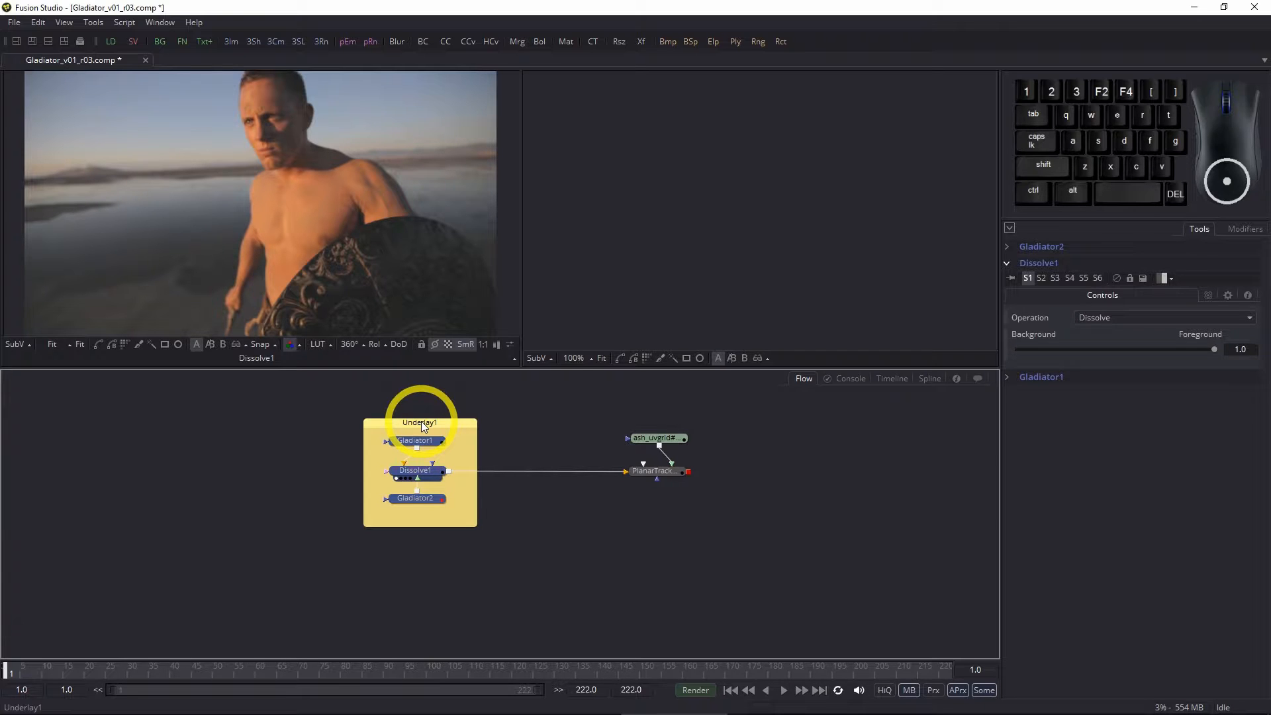
{"action": "key", "text": "F2"}
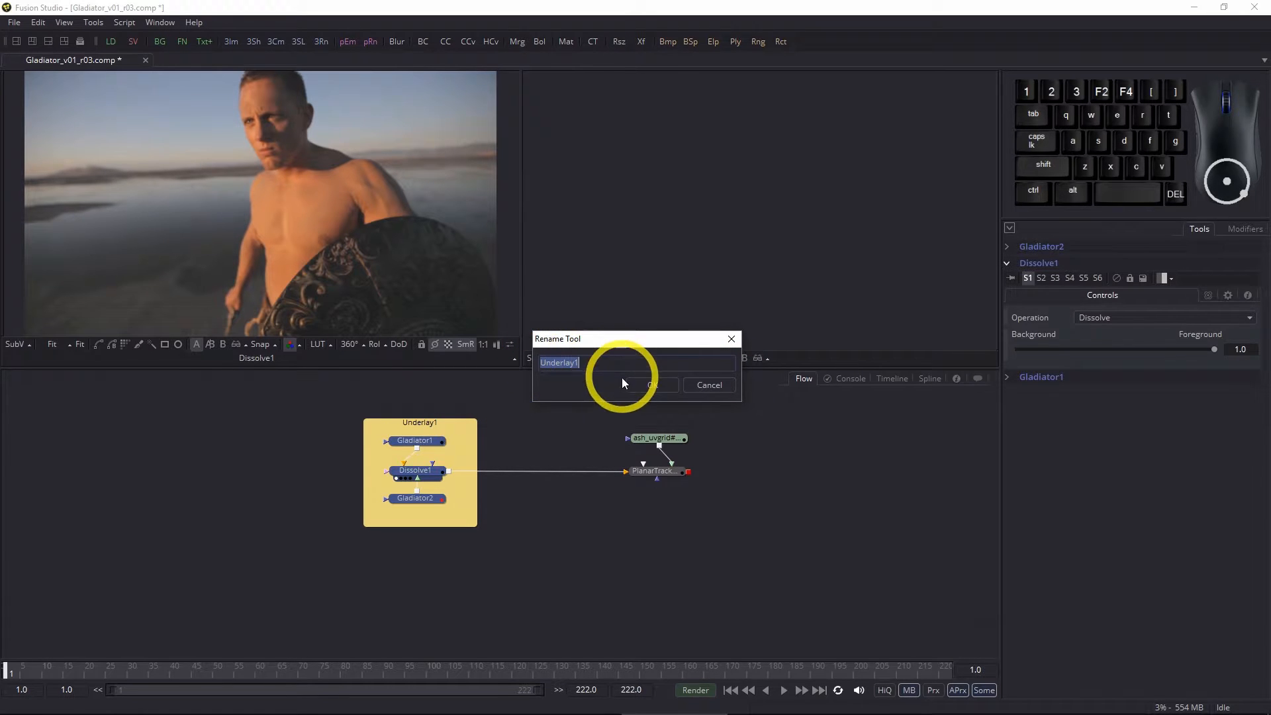
{"action": "left_click", "coordinate": [717, 385]}
{"action": "left_click", "coordinate": [718, 385]}
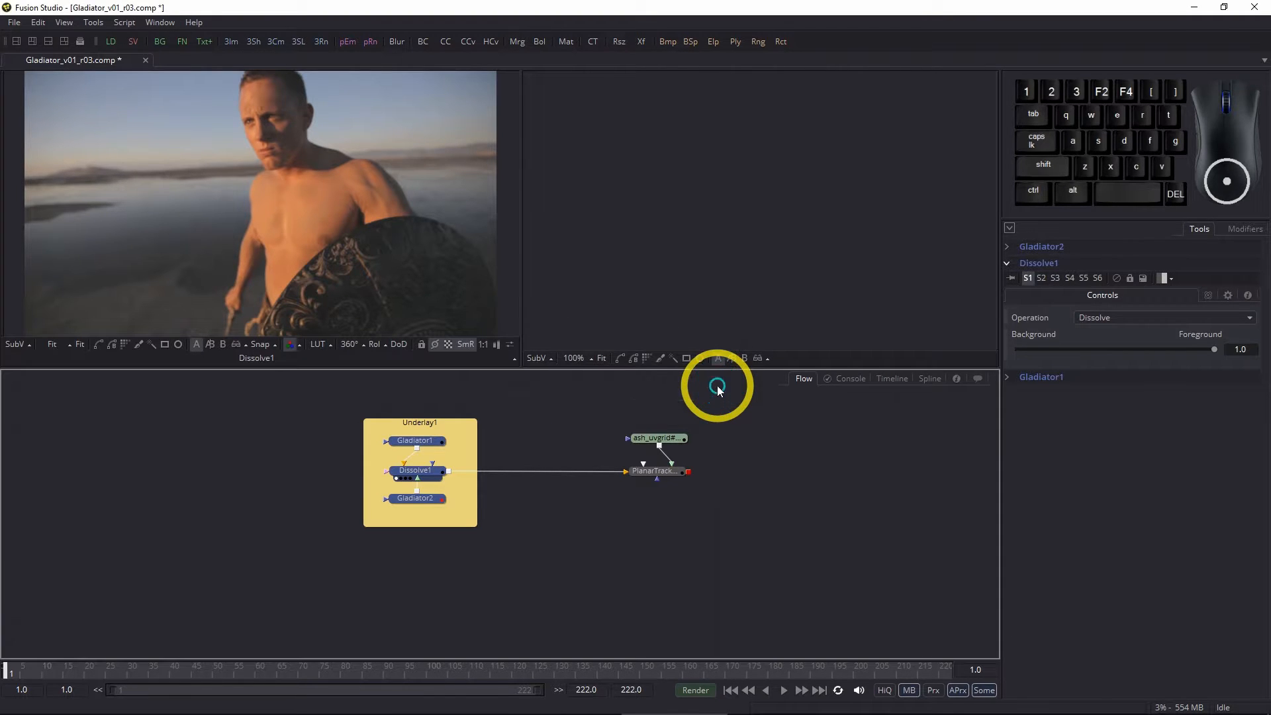
{"action": "left_click", "coordinate": [554, 514]}
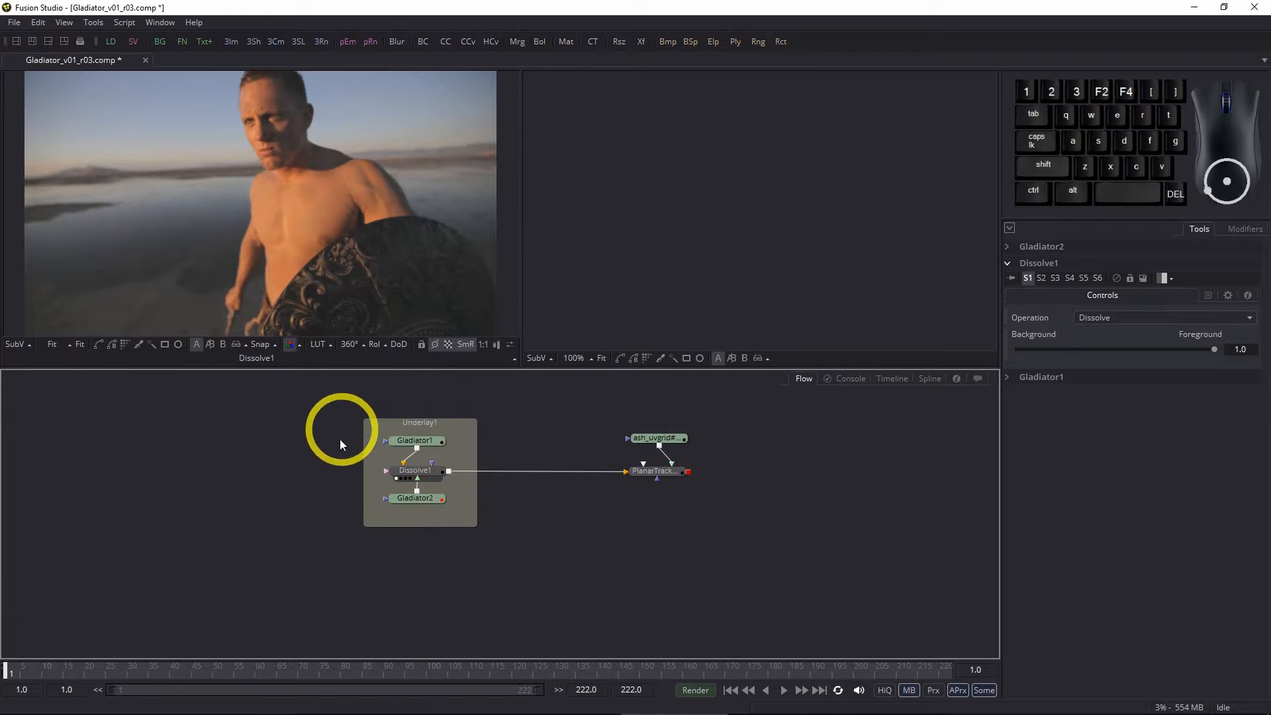
Step: Select the underlay without its contained nodes and rename it Edit
{"action": "left_click", "coordinate": [423, 425]}
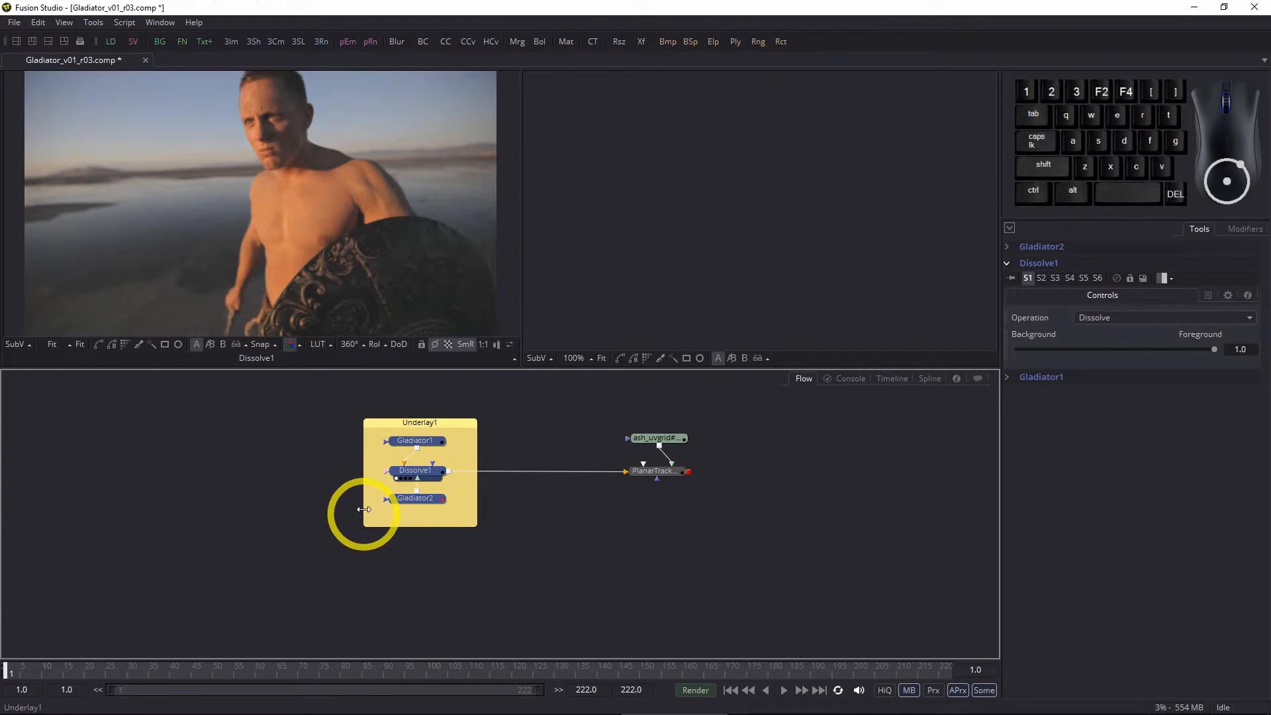
{"action": "left_click_drag", "start_coordinate": [312, 431], "coordinate": [486, 576]}
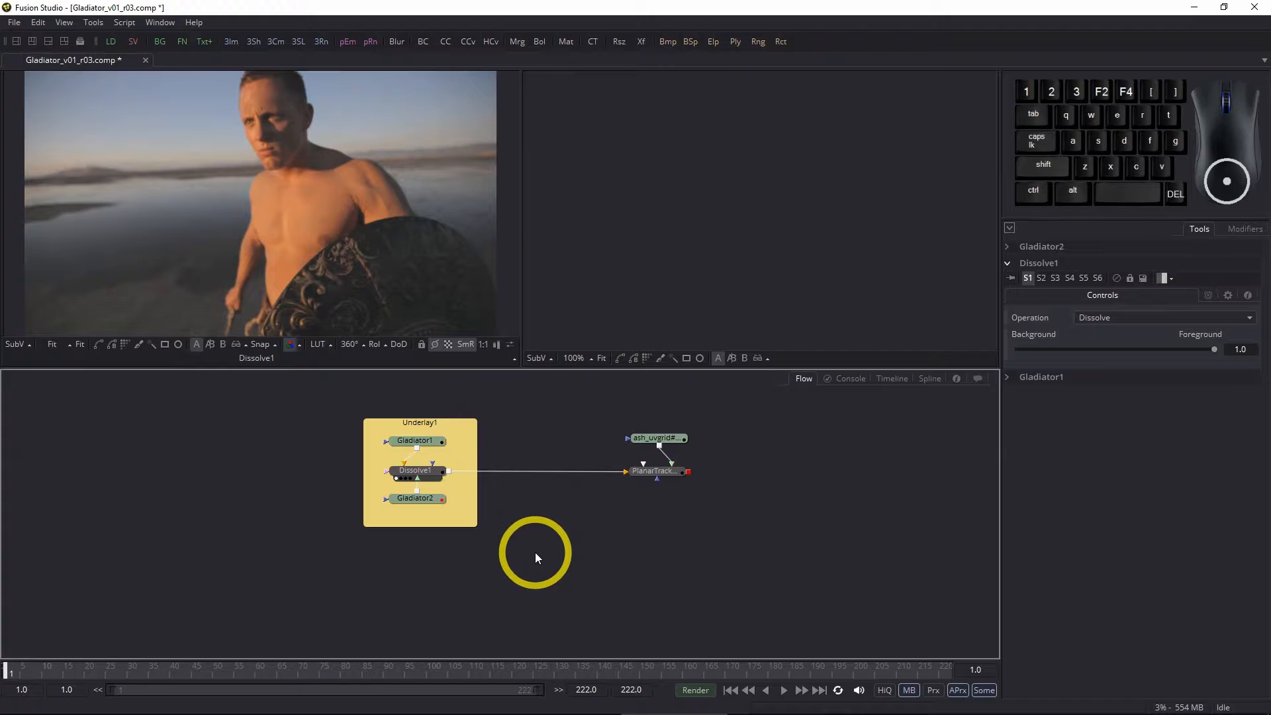
{"action": "key", "text": "F2"}
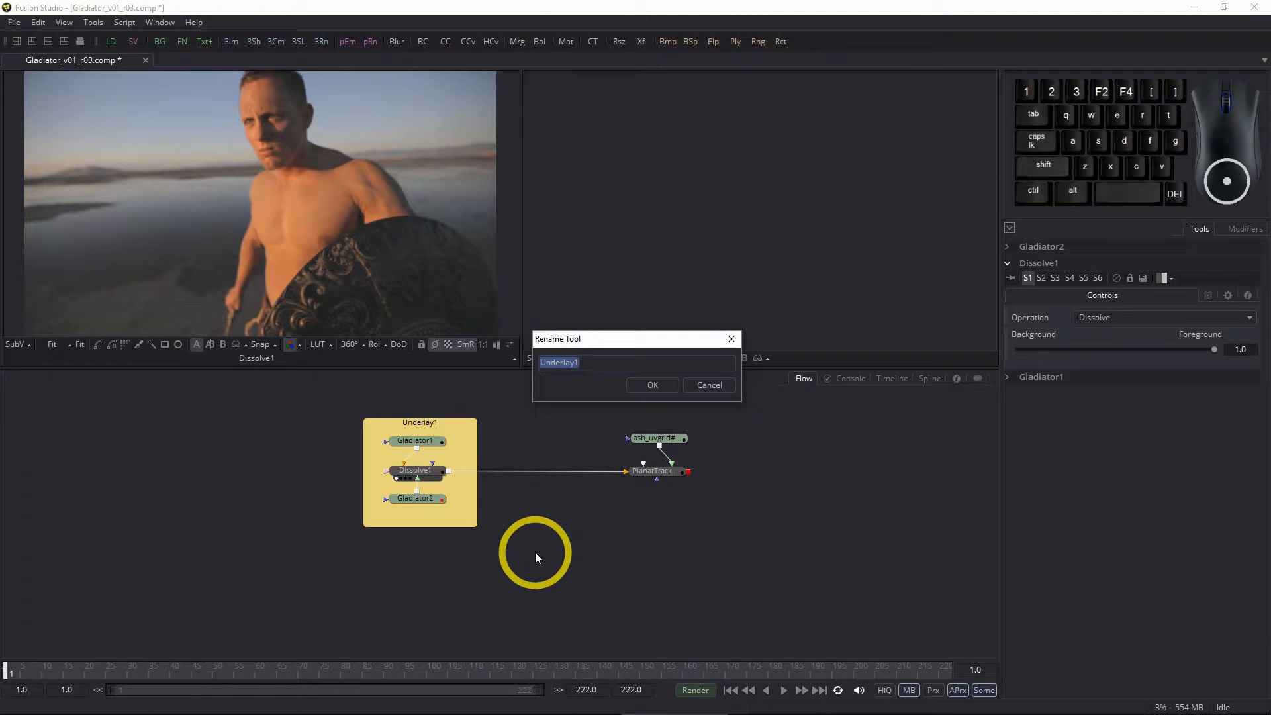
{"action": "type", "text": "Edit"}
{"action": "key", "text": "Return"}
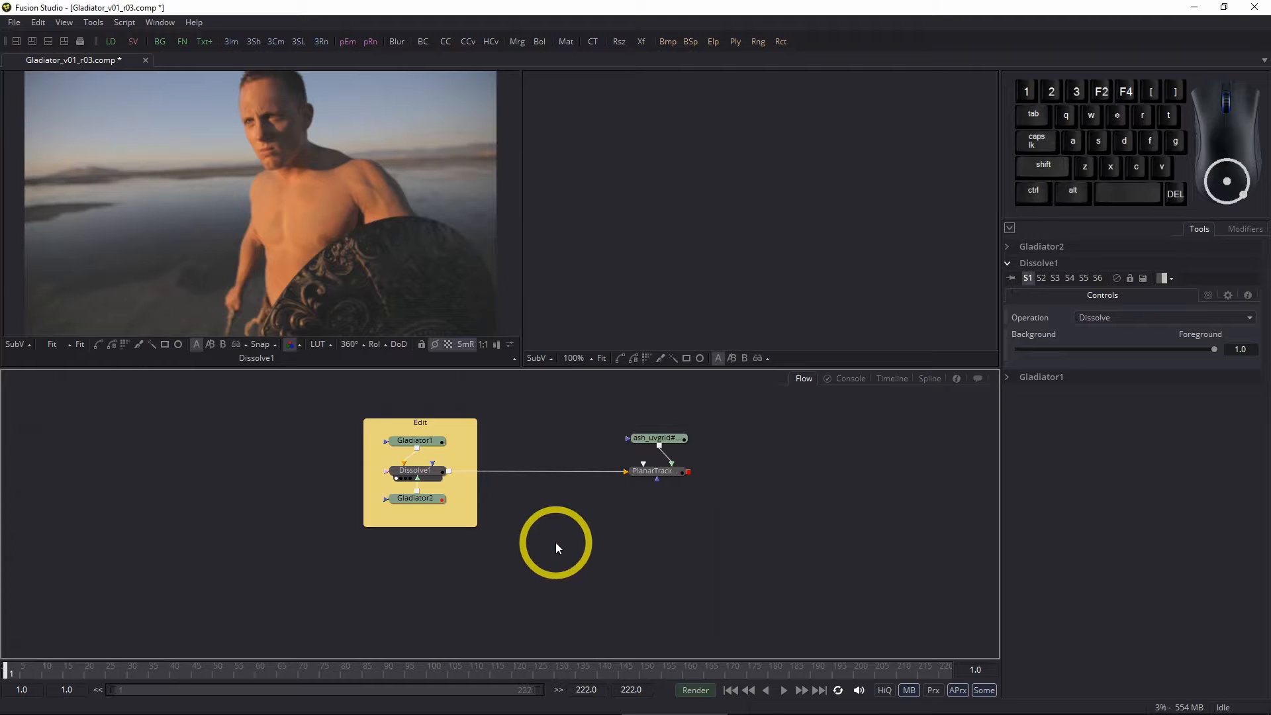
{"action": "left_click", "coordinate": [555, 542]}
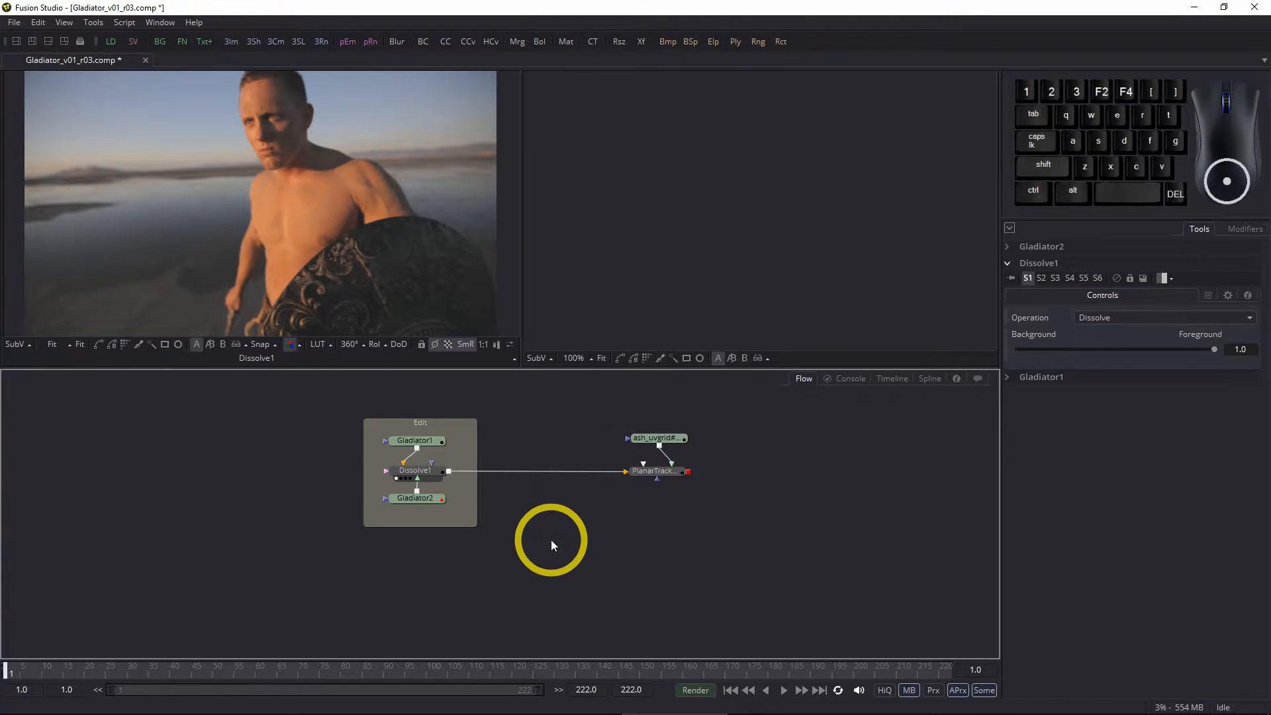
Step: Save the composition with the Edit underlay in place
{"action": "key", "text": "ctrl"}
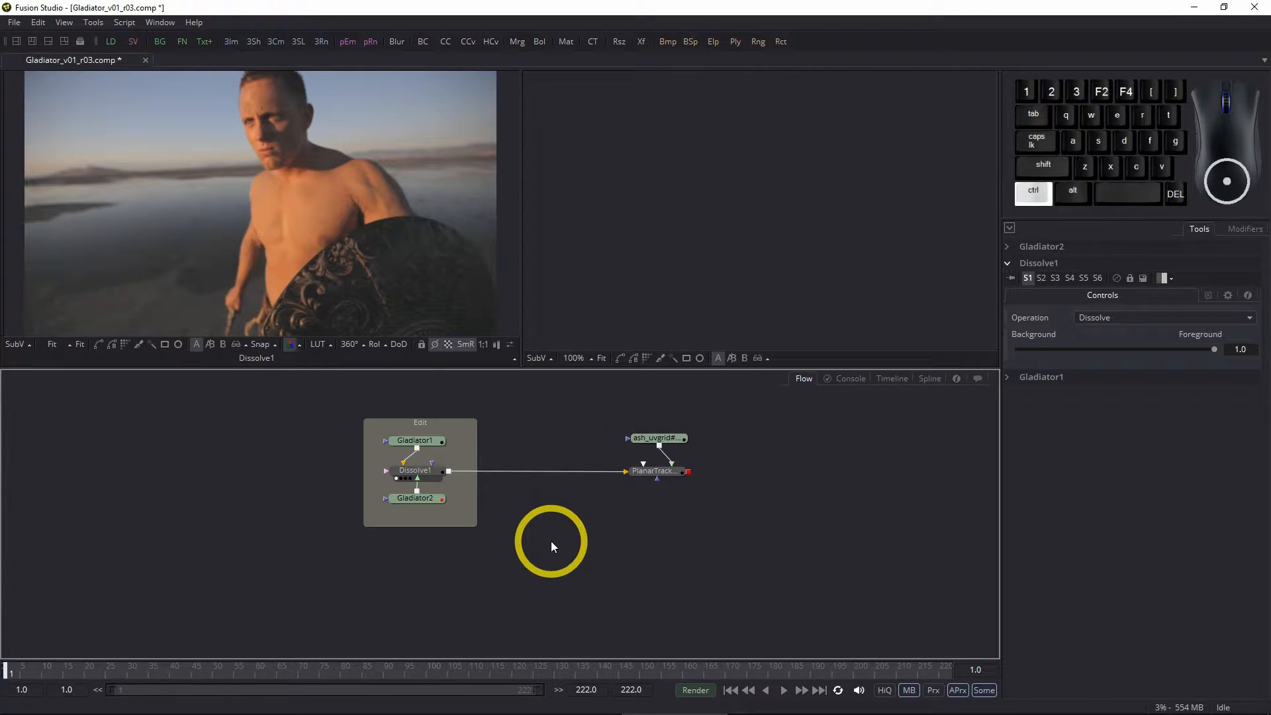
{"action": "key", "text": "ctrl+s"}
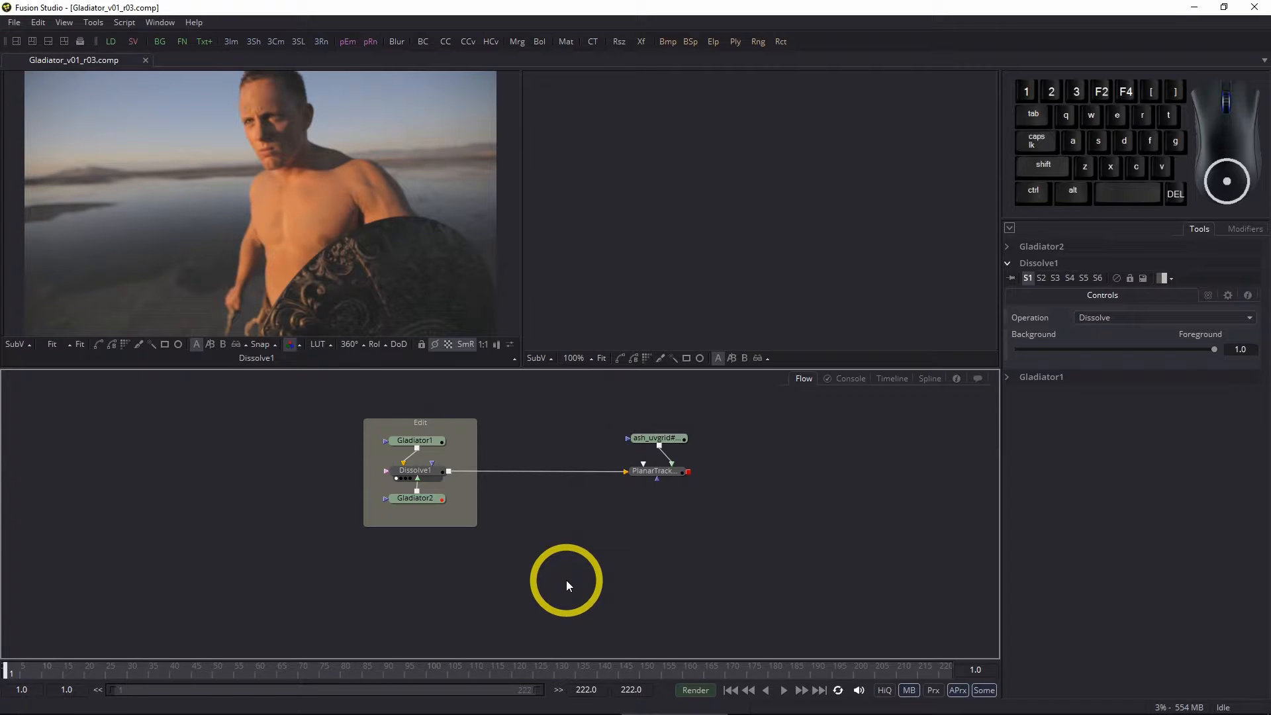
Step: Add a second underlay to the flow and rename it Track
{"action": "key", "text": "ctrl+space"}
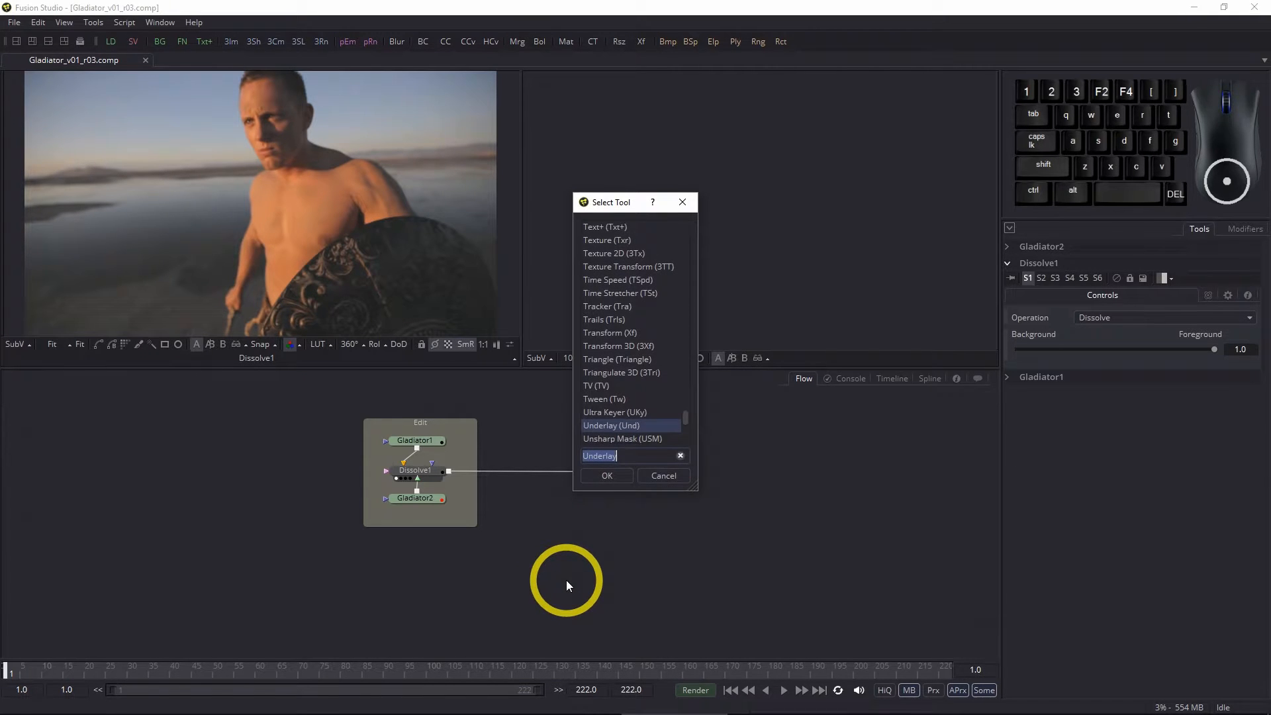
{"action": "left_click", "coordinate": [606, 477]}
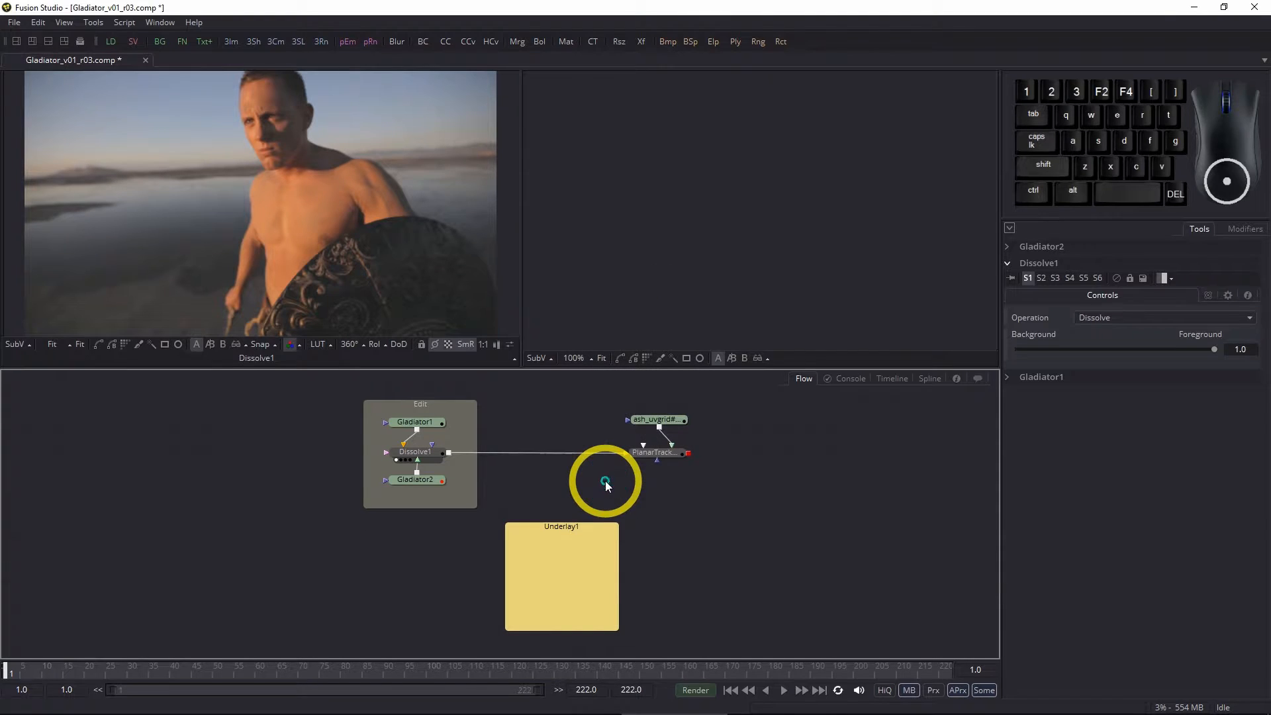
{"action": "key", "text": "F2"}
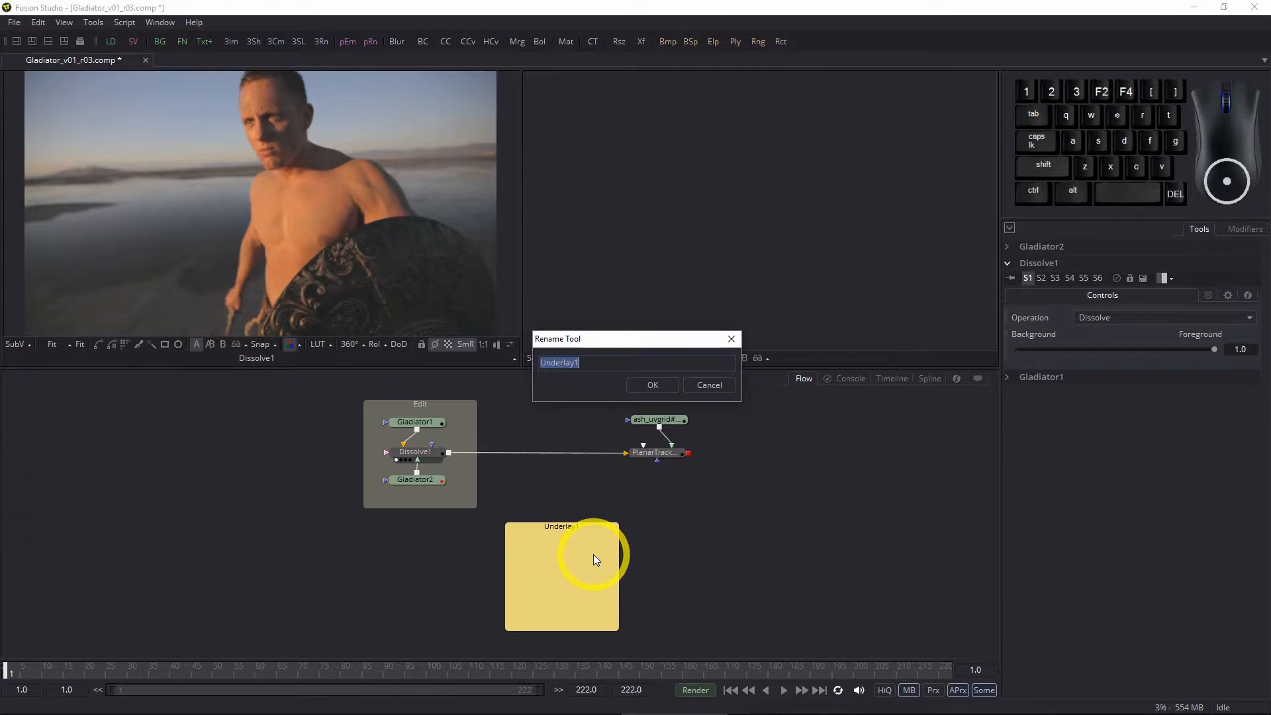
{"action": "type", "text": "Track"}
{"action": "key", "text": "Return"}
Step: Place the Track underlay beside Edit with the planar tracker and ash_uvgrid nodes on it, and save the composition
{"action": "left_click_drag", "start_coordinate": [591, 527], "coordinate": [580, 406]}
{"action": "left_click_drag", "start_coordinate": [655, 446], "coordinate": [560, 453]}
{"action": "left_click_drag", "start_coordinate": [674, 419], "coordinate": [567, 424]}
{"action": "left_click", "coordinate": [654, 497]}
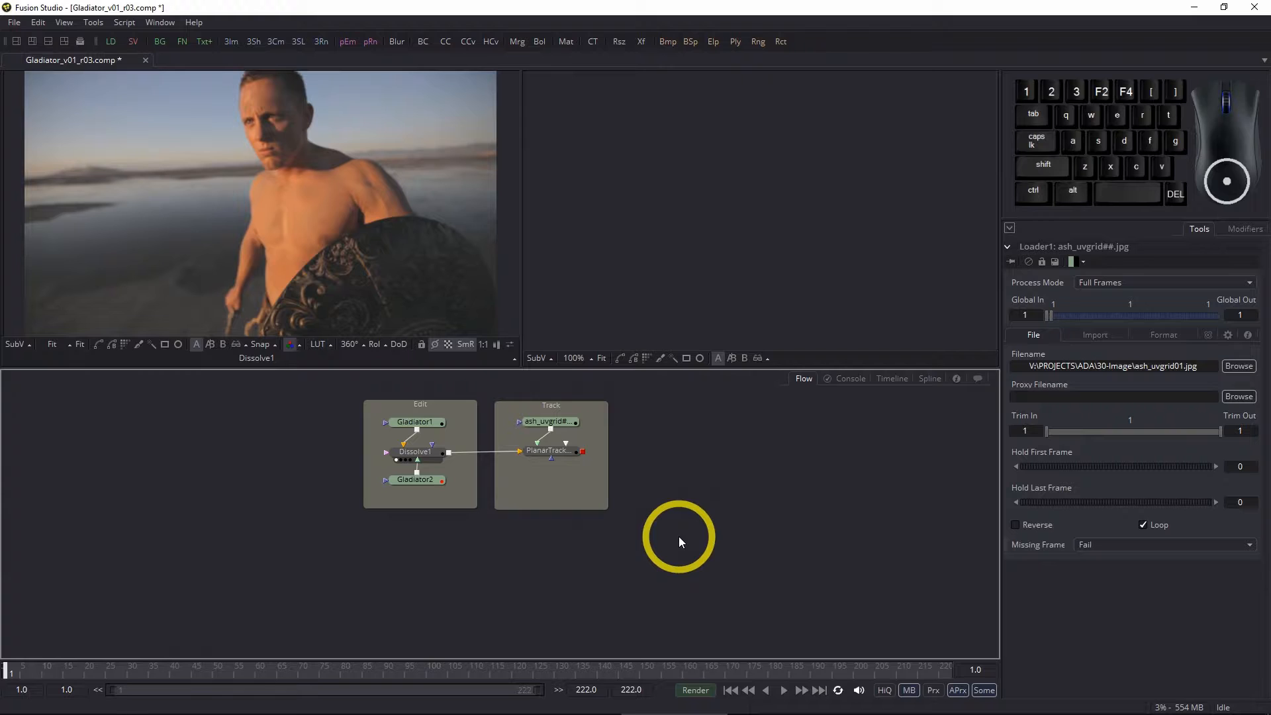
{"action": "key", "text": "ctrl"}
{"action": "key", "text": "ctrl+s"}
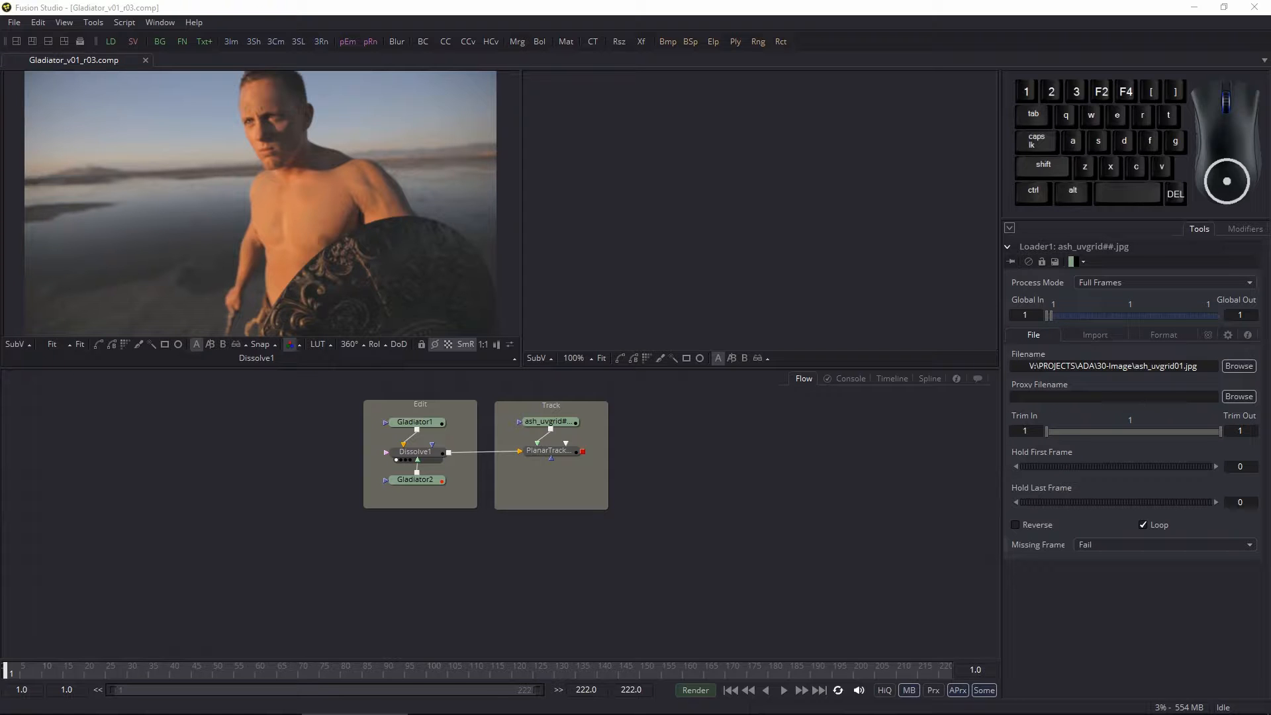
Step: Switch to File Explorer and open the 3DP_Scar_Wound_Healed_Cheek_Left_Male_V01_17_11_08 folder inside 30-Image
{"action": "left_click", "coordinate": [151, 713]}
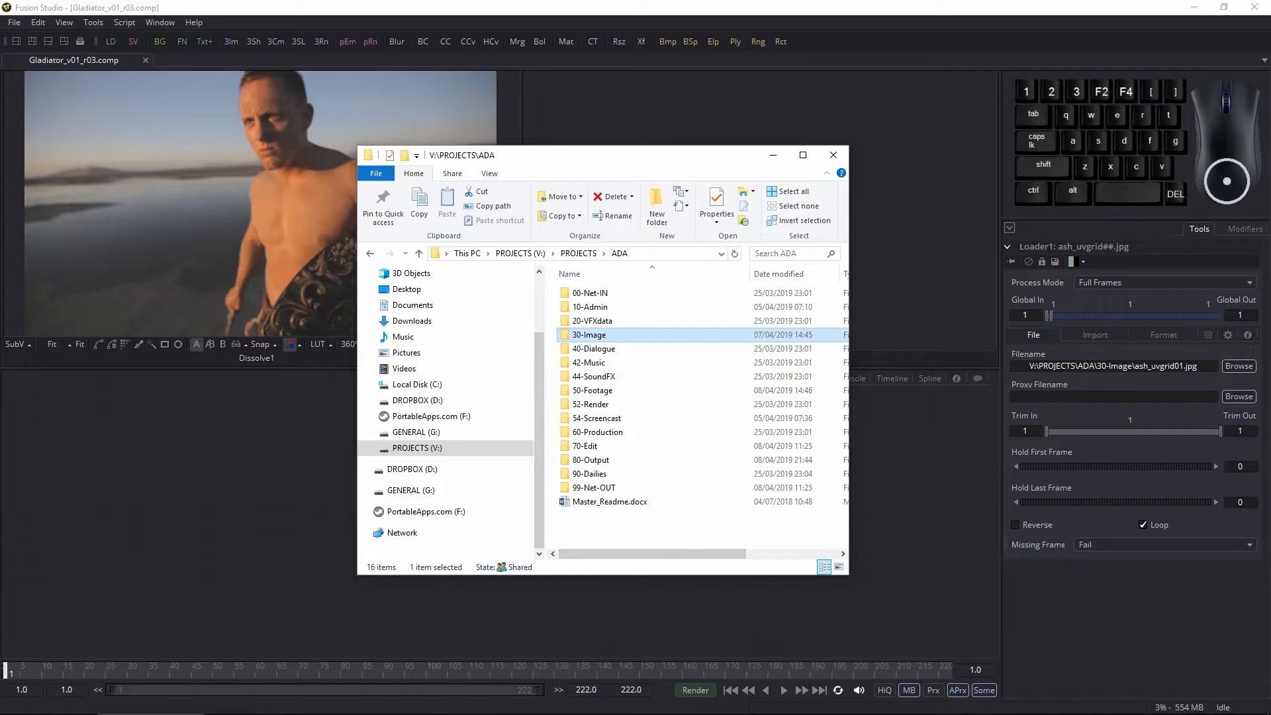
{"action": "double_click", "coordinate": [576, 338]}
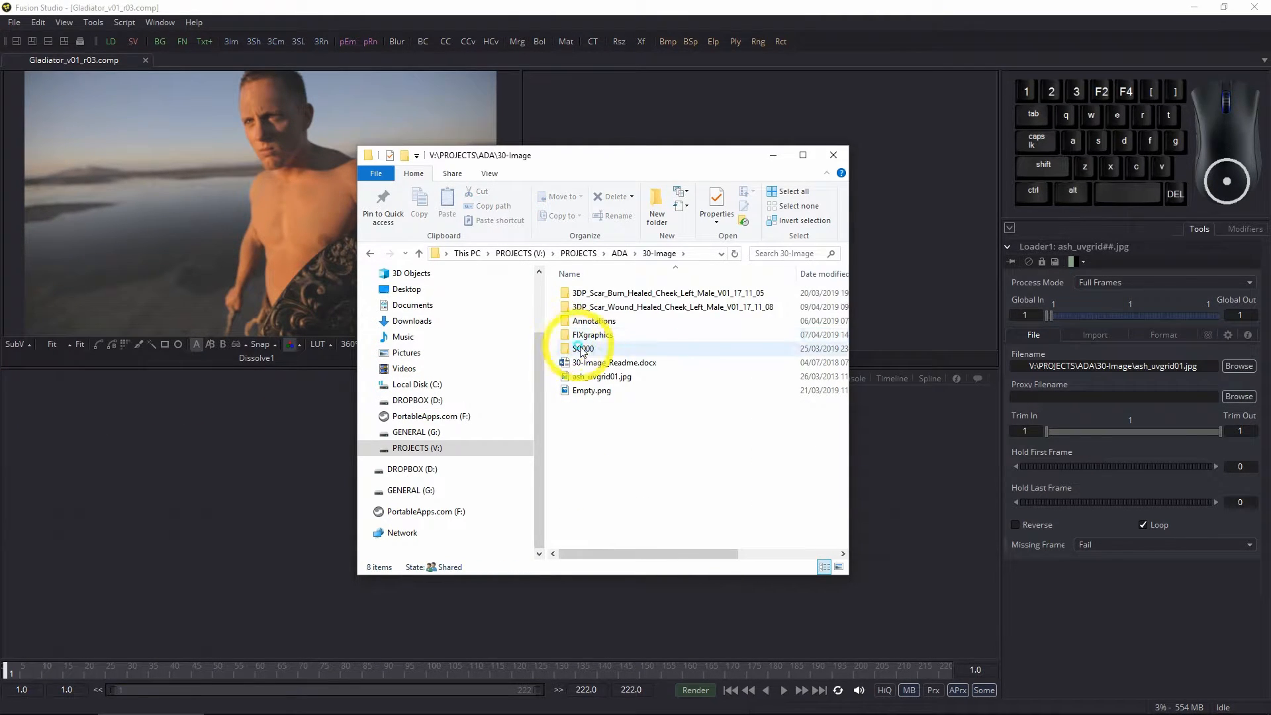
{"action": "double_click", "coordinate": [567, 309]}
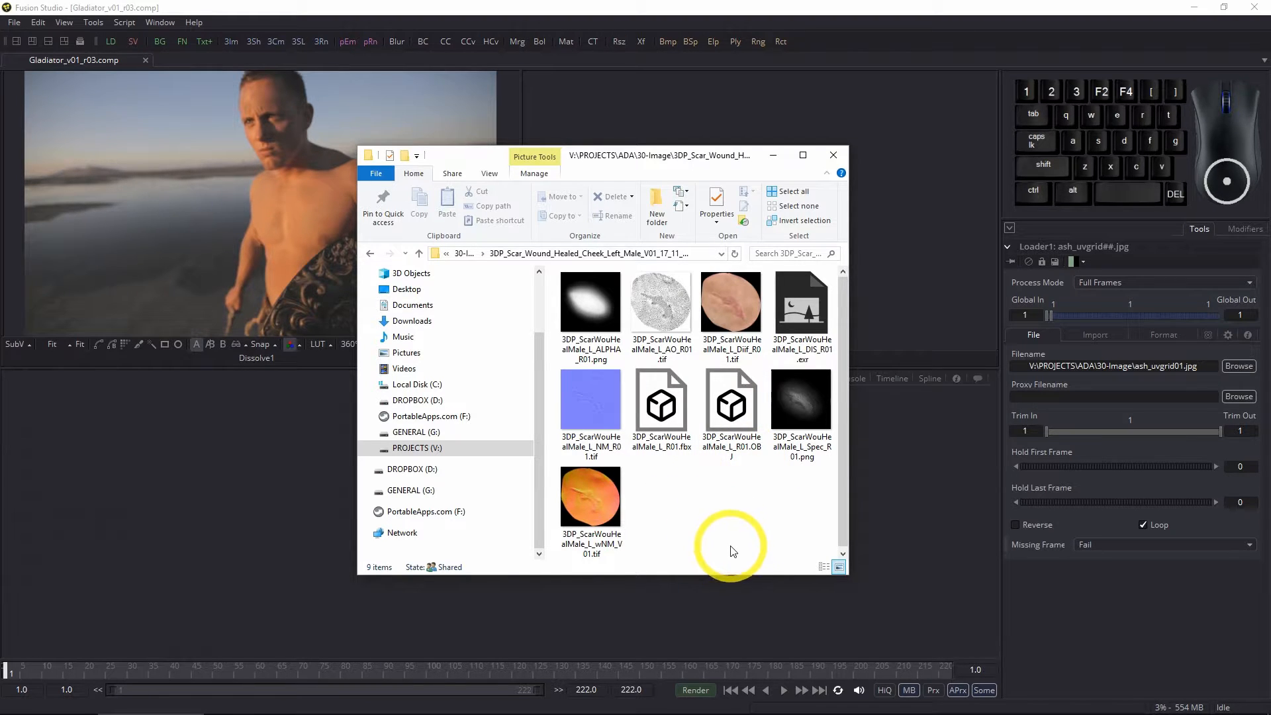
Step: Import the scar's ALPHA, AO, Diif, Spec and NM texture files together into the Fusion flow and minimize File Explorer
{"action": "left_click", "coordinate": [588, 305], "text": "ctrl"}
{"action": "left_click", "coordinate": [632, 302], "text": "ctrl"}
{"action": "left_click", "coordinate": [730, 307], "text": "ctrl"}
{"action": "left_click", "coordinate": [788, 408], "text": "ctrl"}
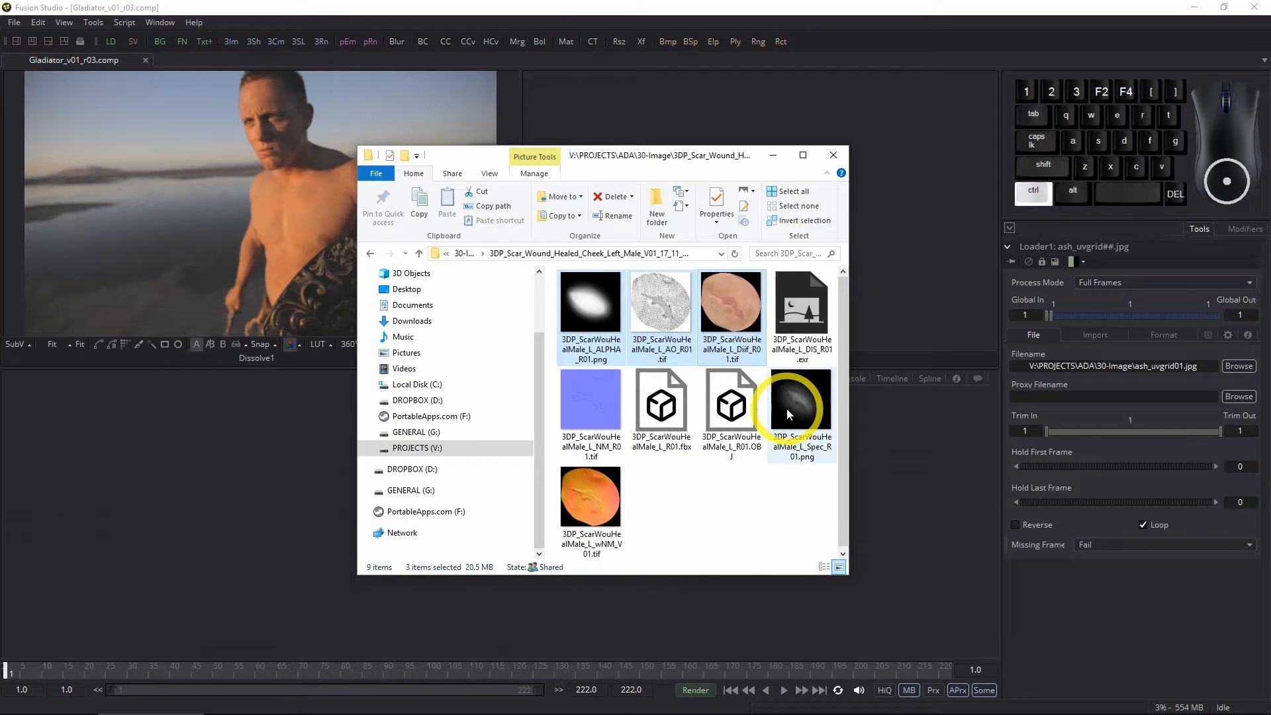
{"action": "left_click", "coordinate": [604, 411], "text": "ctrl"}
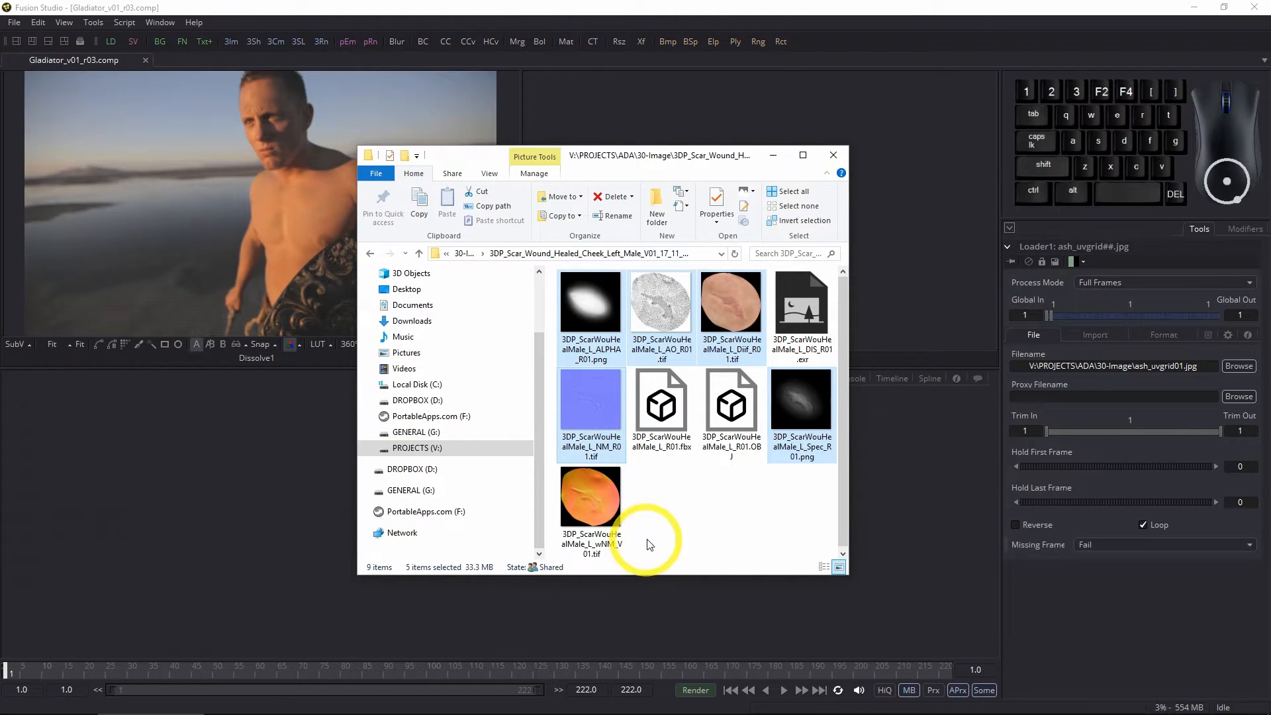
{"action": "left_click_drag", "start_coordinate": [598, 392], "coordinate": [178, 489]}
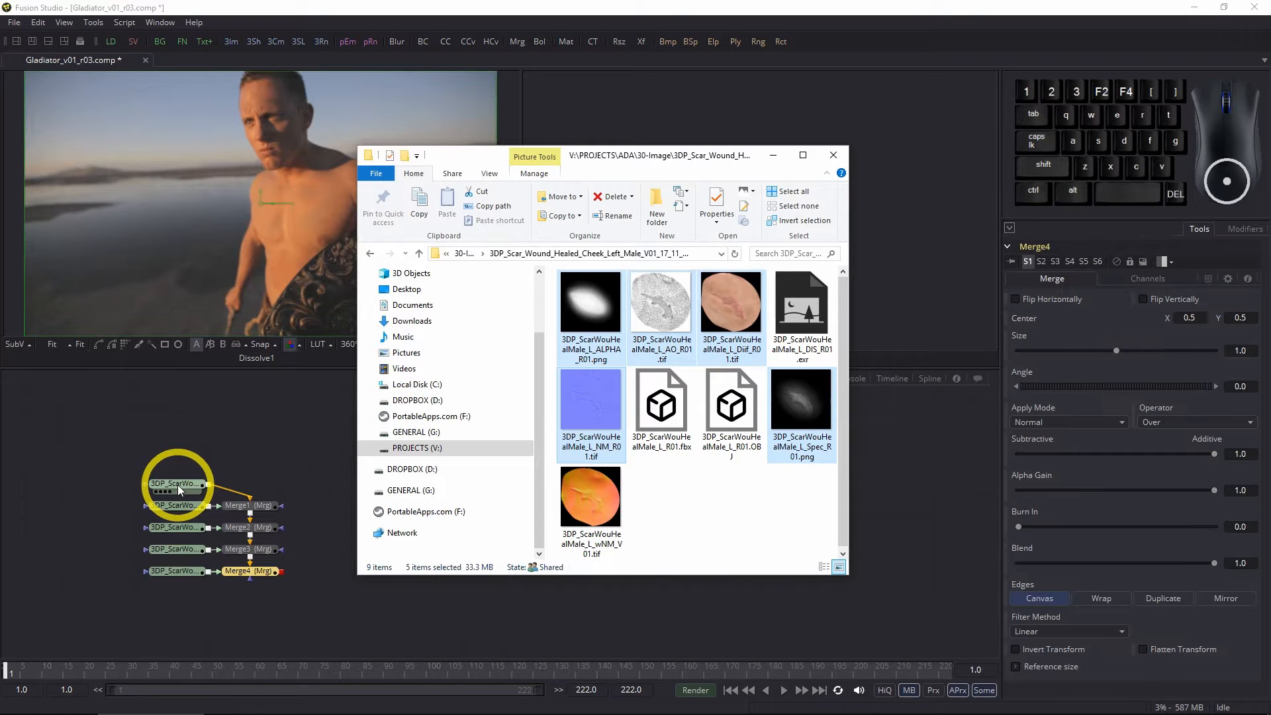
{"action": "left_click", "coordinate": [772, 155]}
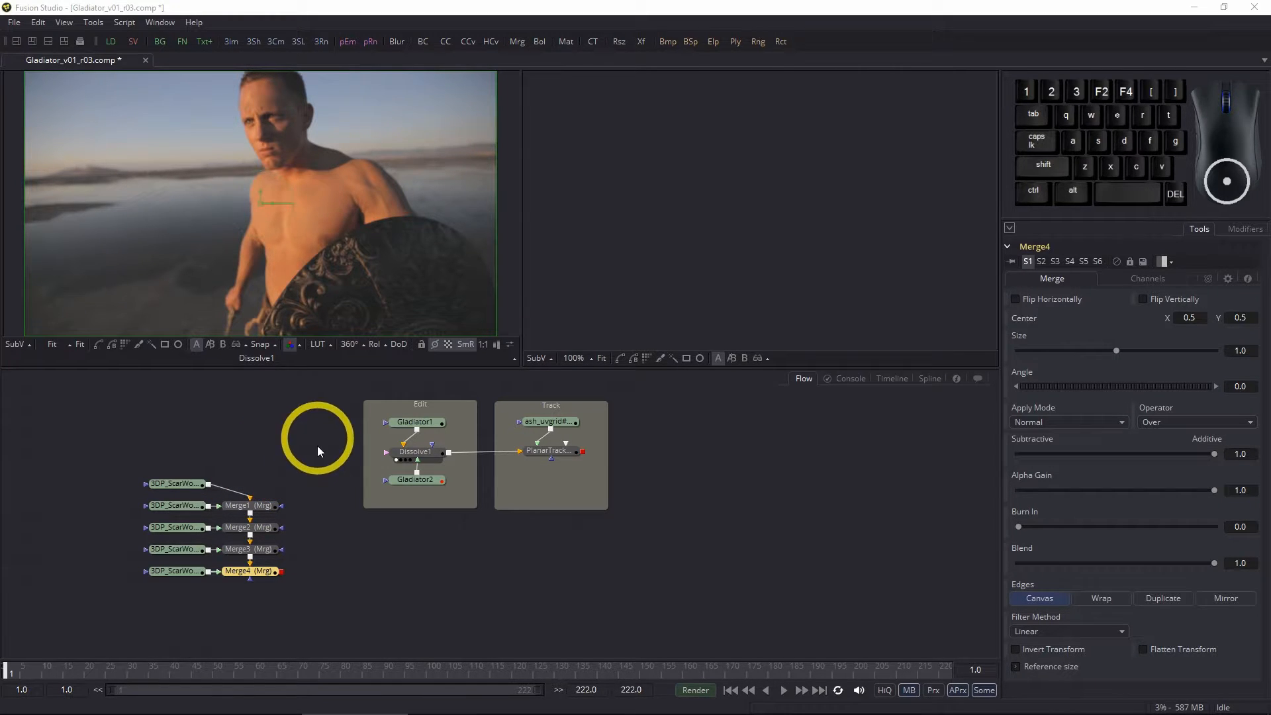
Step: Delete the four Merge nodes created with the import and move the five scar loaders next to the Edit underlay, level with Gladiator1
{"action": "left_click_drag", "start_coordinate": [316, 440], "coordinate": [248, 582]}
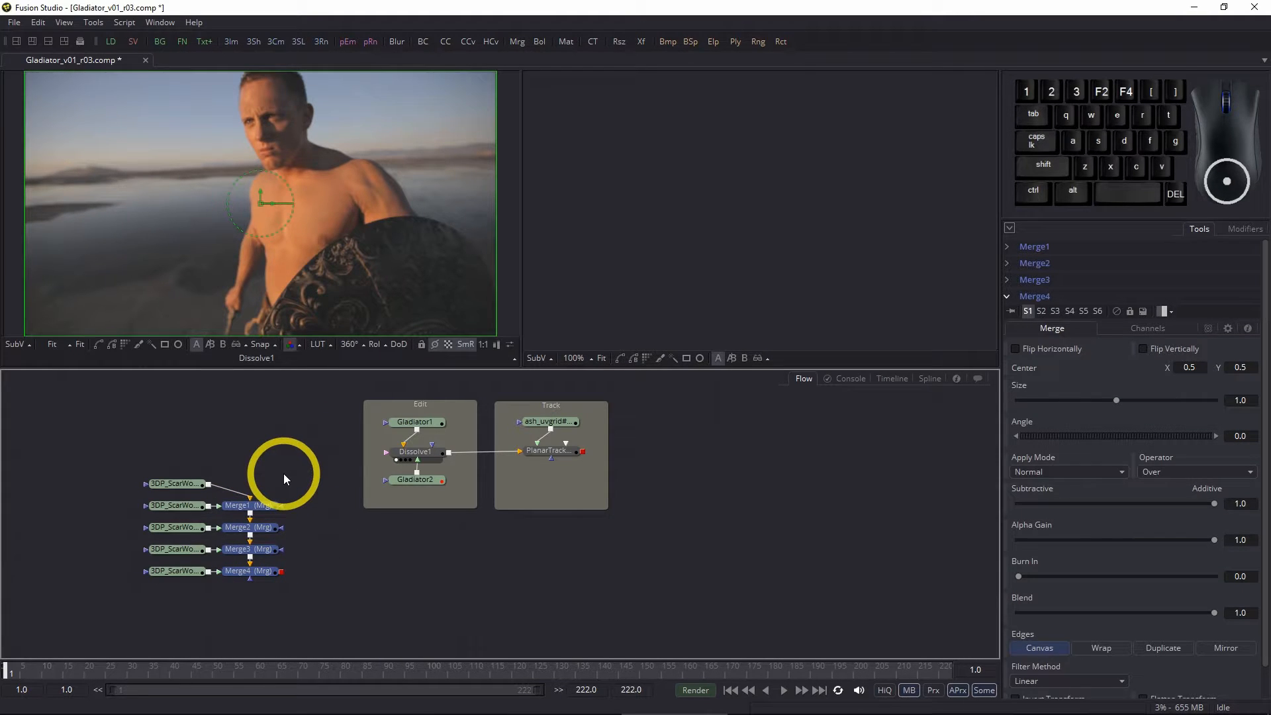
{"action": "key", "text": "Delete"}
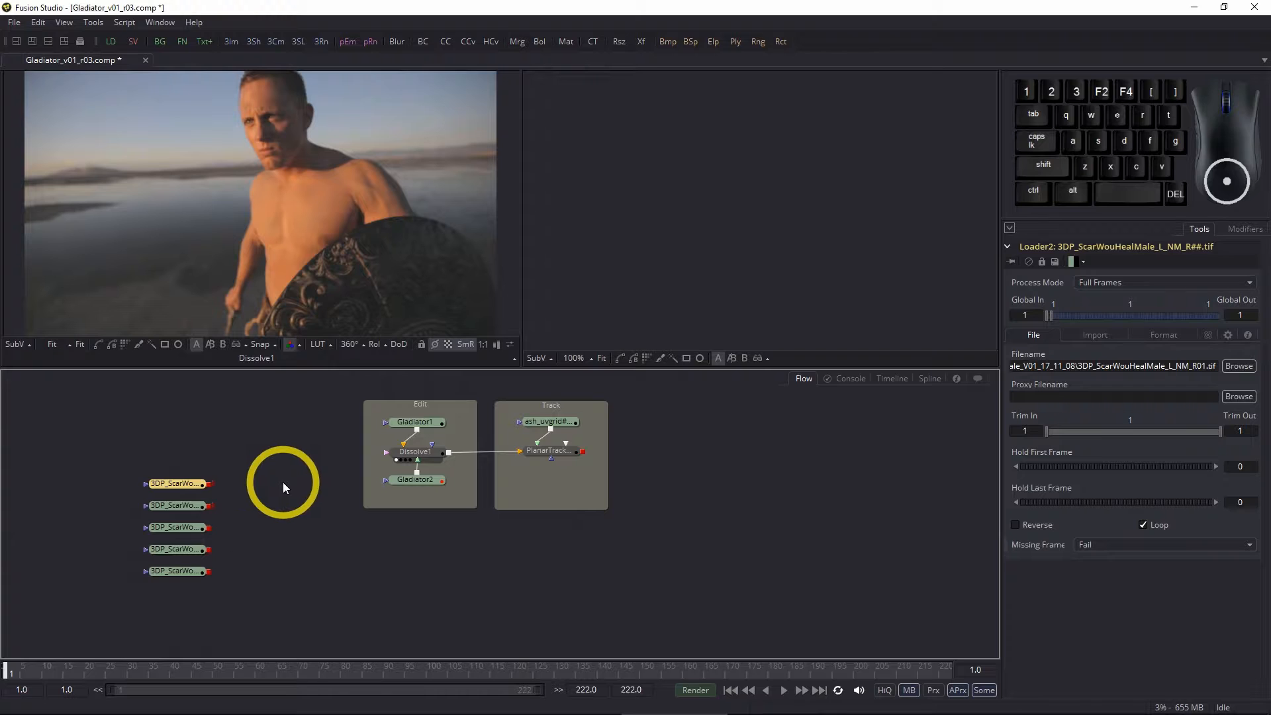
{"action": "left_click", "coordinate": [294, 532]}
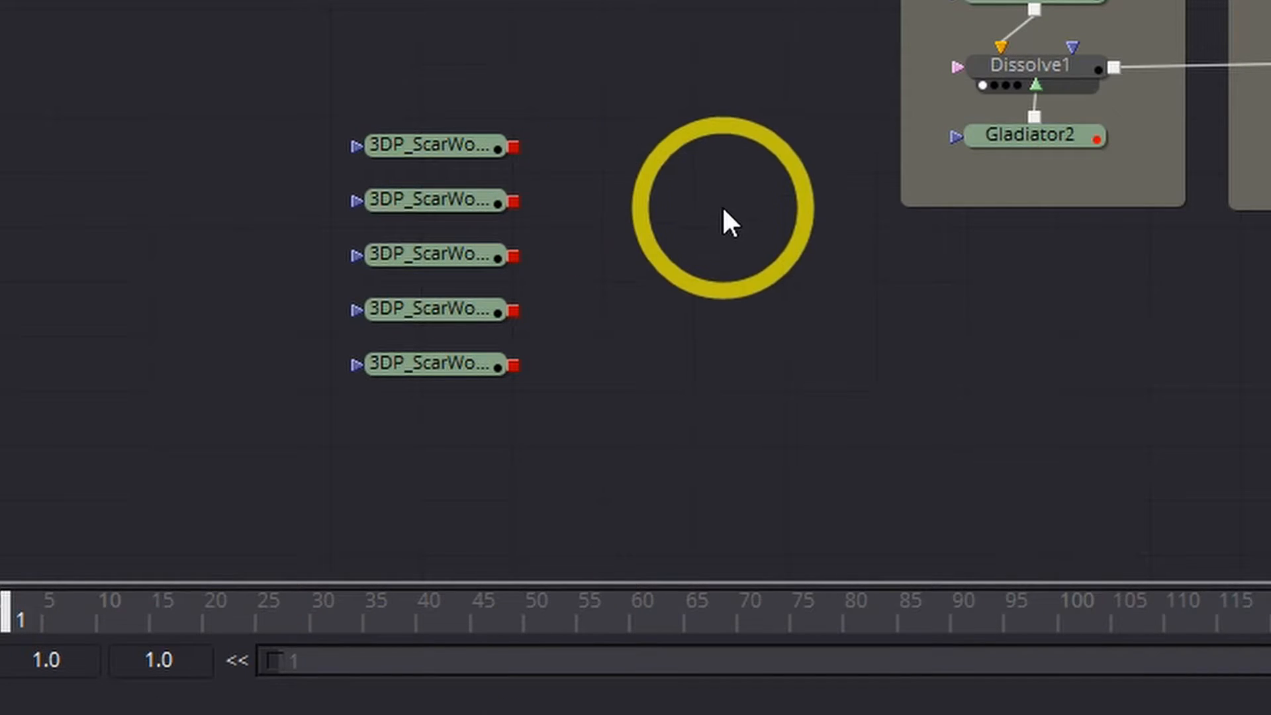
{"action": "left_click_drag", "start_coordinate": [307, 74], "coordinate": [664, 233]}
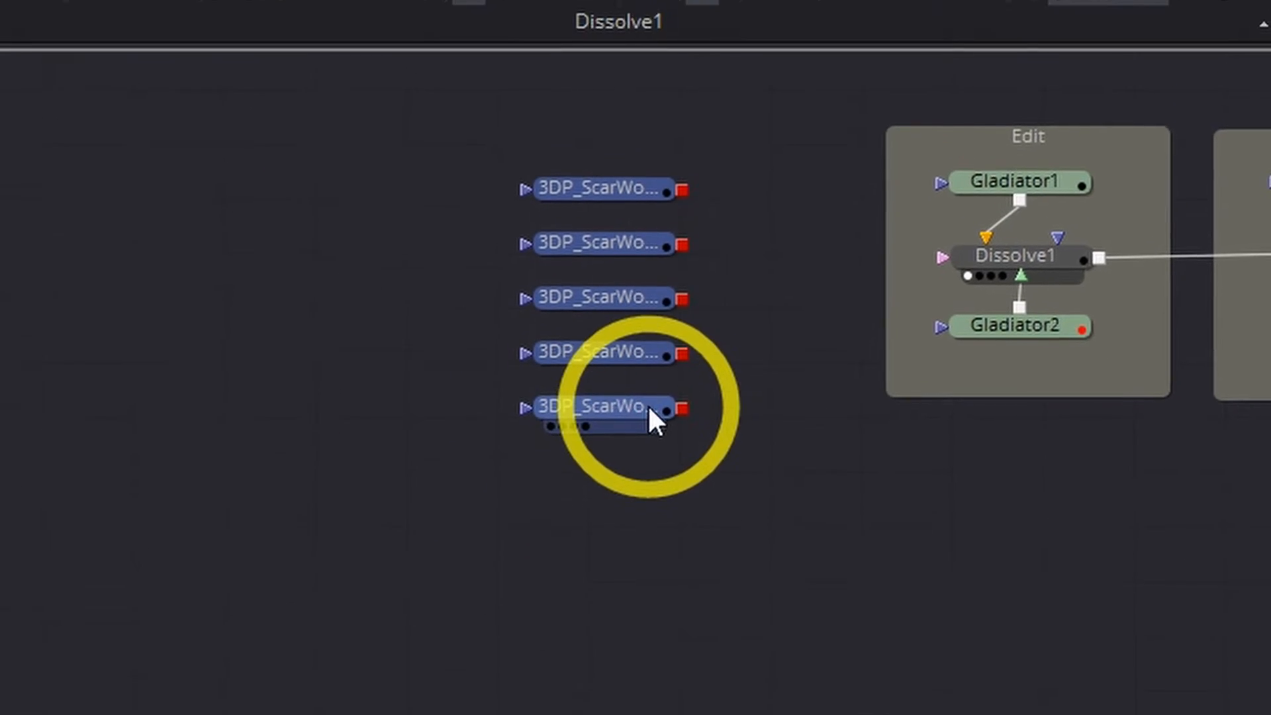
{"action": "left_click", "coordinate": [818, 399]}
Step: Rename the scar's normal map loader, the uppermost of the five, as Scar_NORM
{"action": "left_click", "coordinate": [601, 276]}
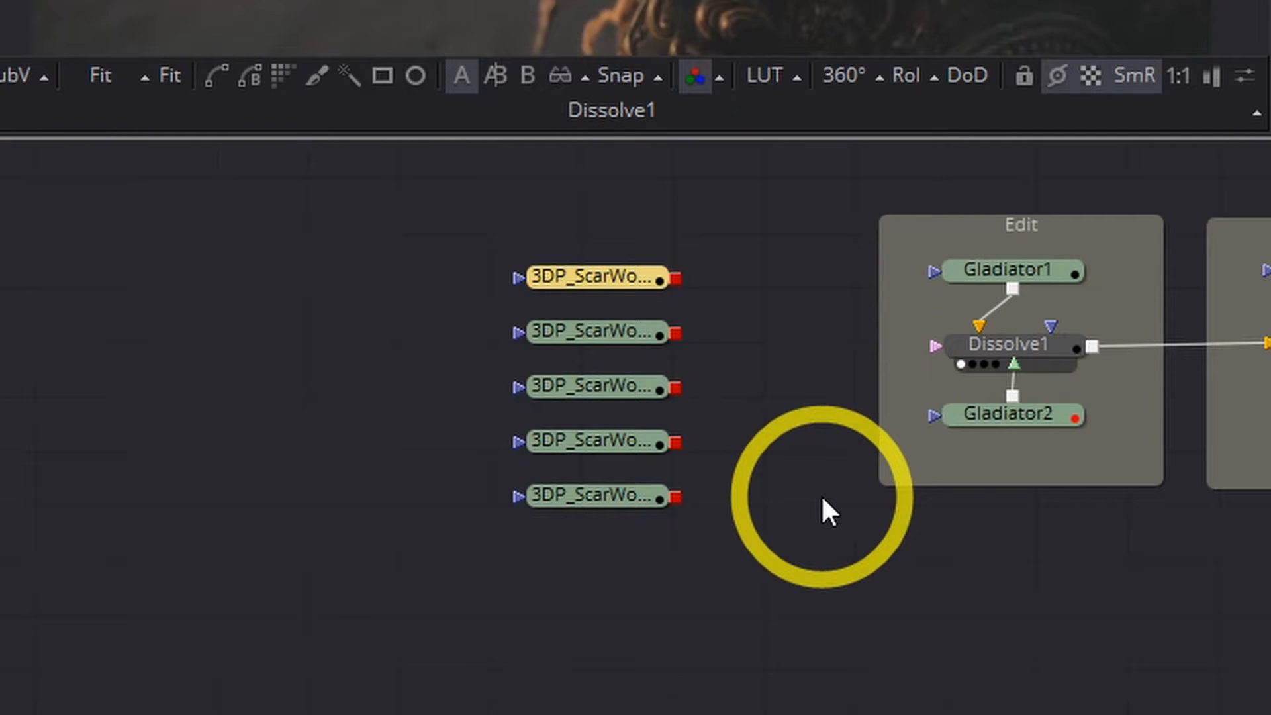
{"action": "key", "text": "F2"}
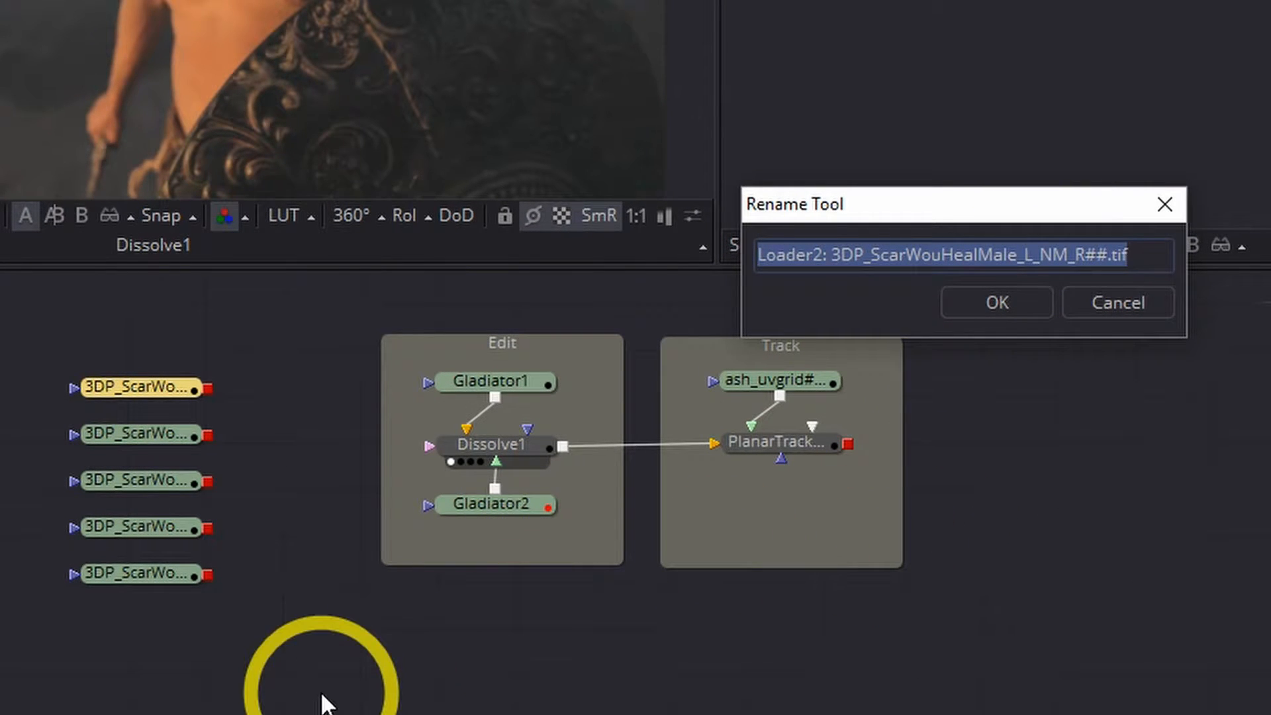
{"action": "type", "text": "Sc"}
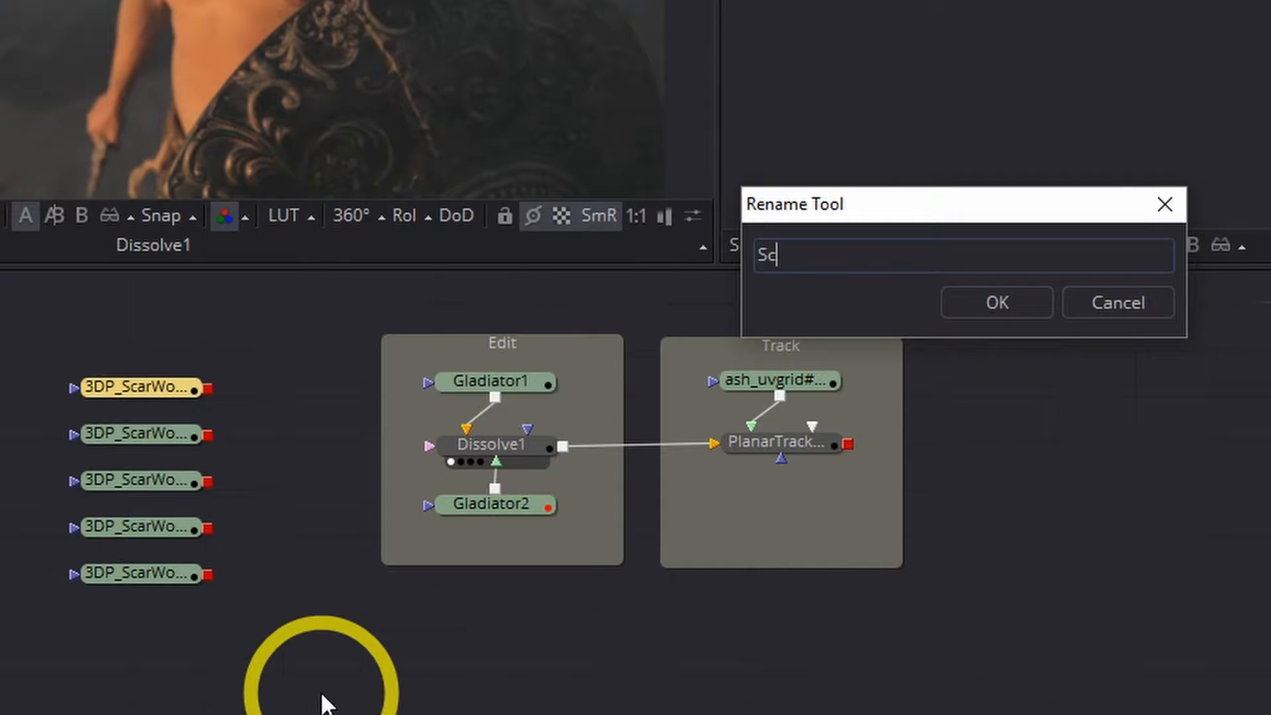
{"action": "type", "text": "ar_NORM"}
{"action": "key", "text": "Return"}
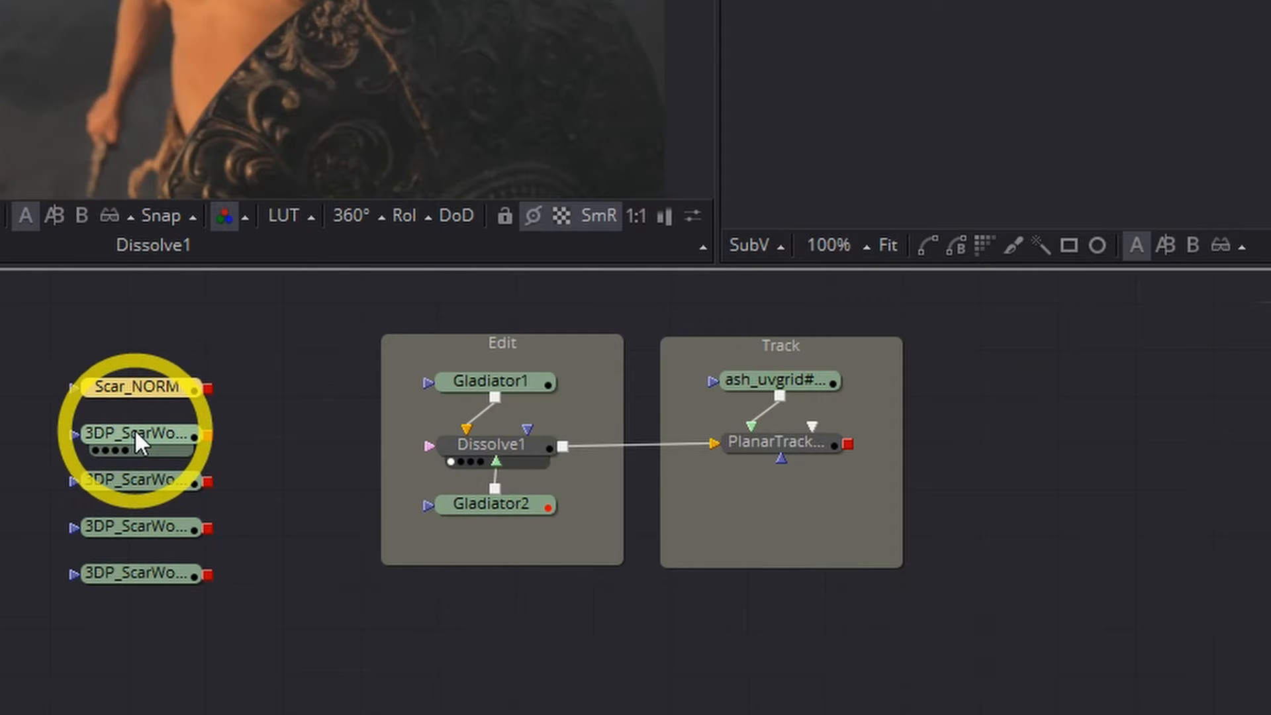
Step: Identify the loader below Scar_NORM and rename this specular map loader as Scar_SPEC
{"action": "mouse_move", "coordinate": [135, 434]}
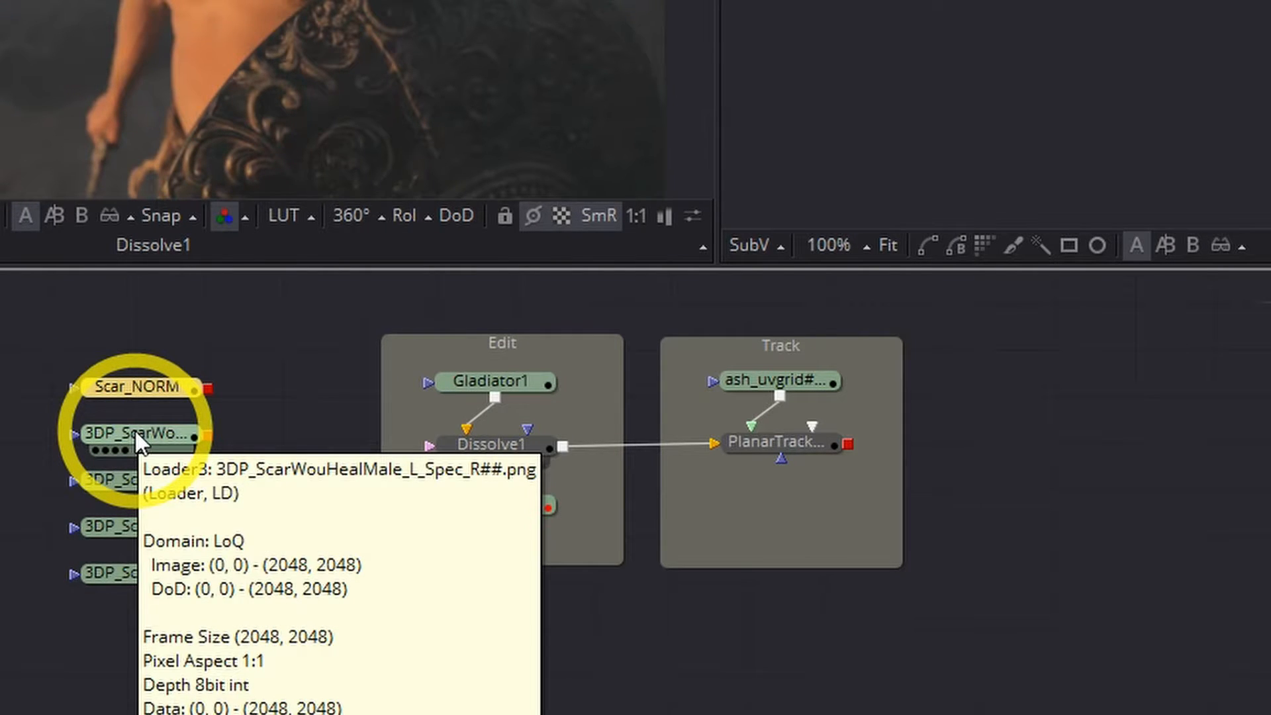
{"action": "left_click", "coordinate": [135, 435]}
{"action": "key", "text": "F2"}
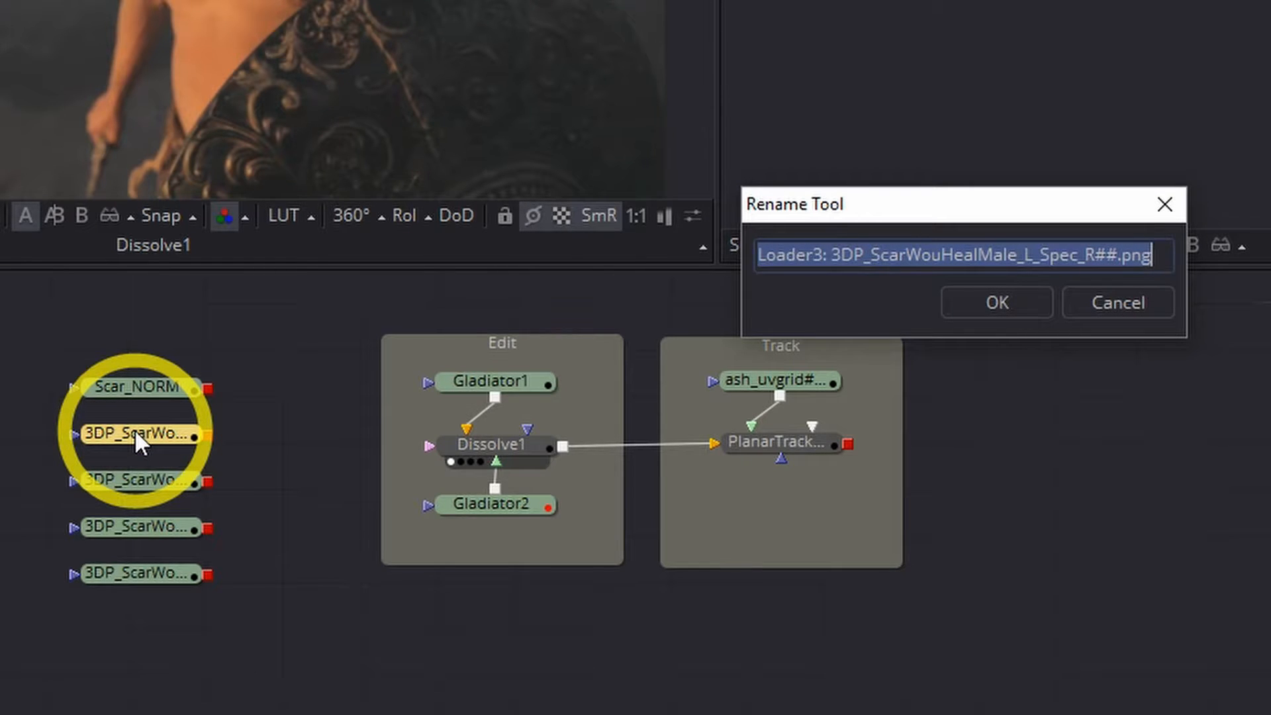
{"action": "type", "text": "Scar_SPEC"}
{"action": "key", "text": "Return"}
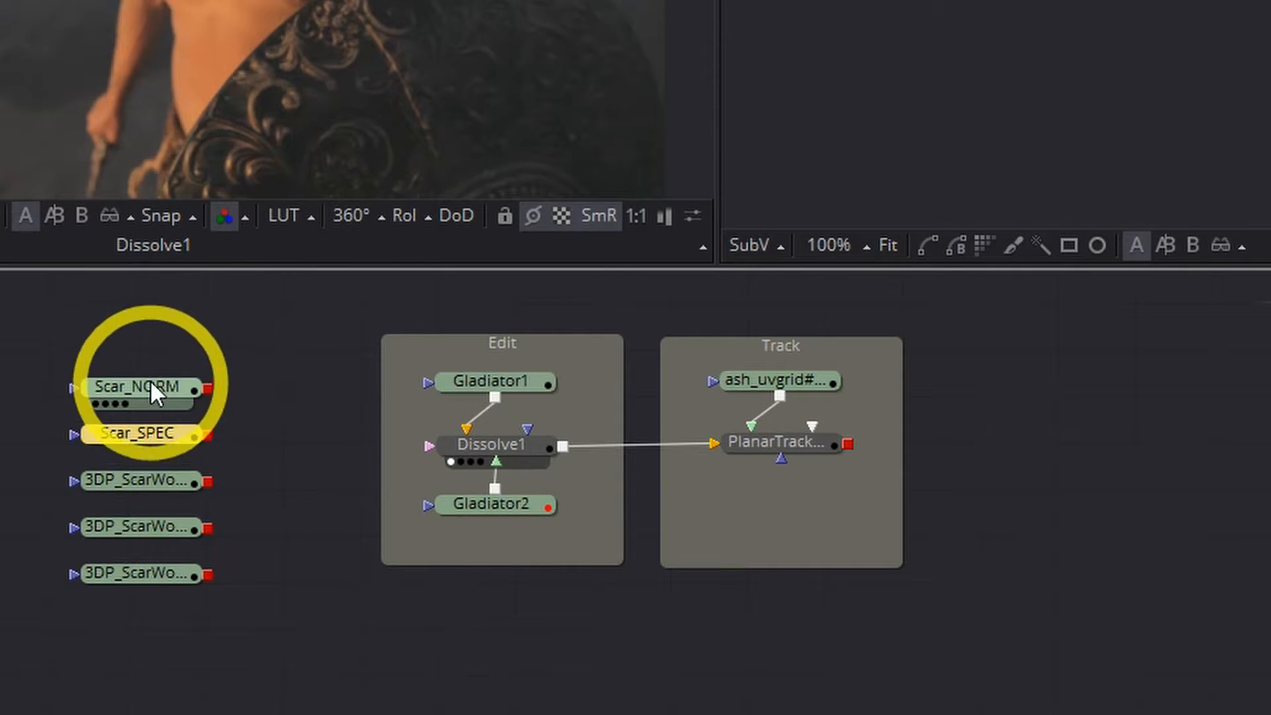
Step: Rename the alpha map loader below Scar_SPEC as Scar_ALPHA
{"action": "left_click", "coordinate": [152, 478]}
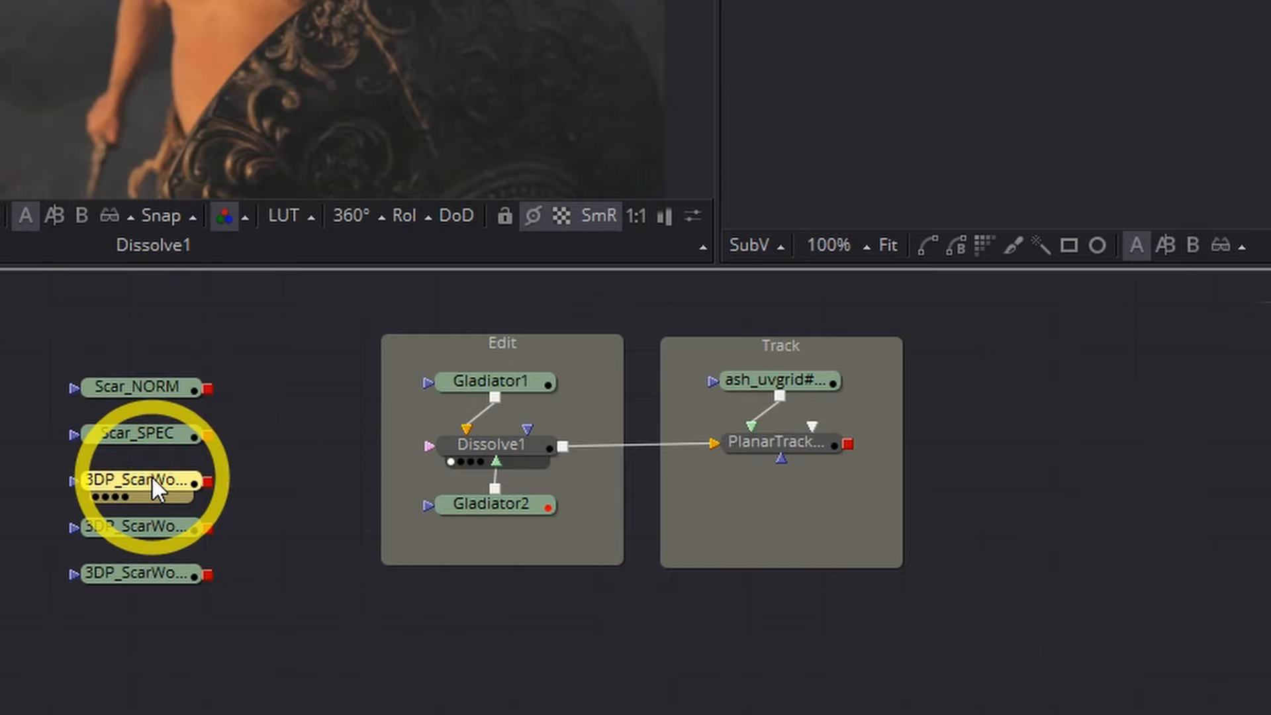
{"action": "key", "text": "F2"}
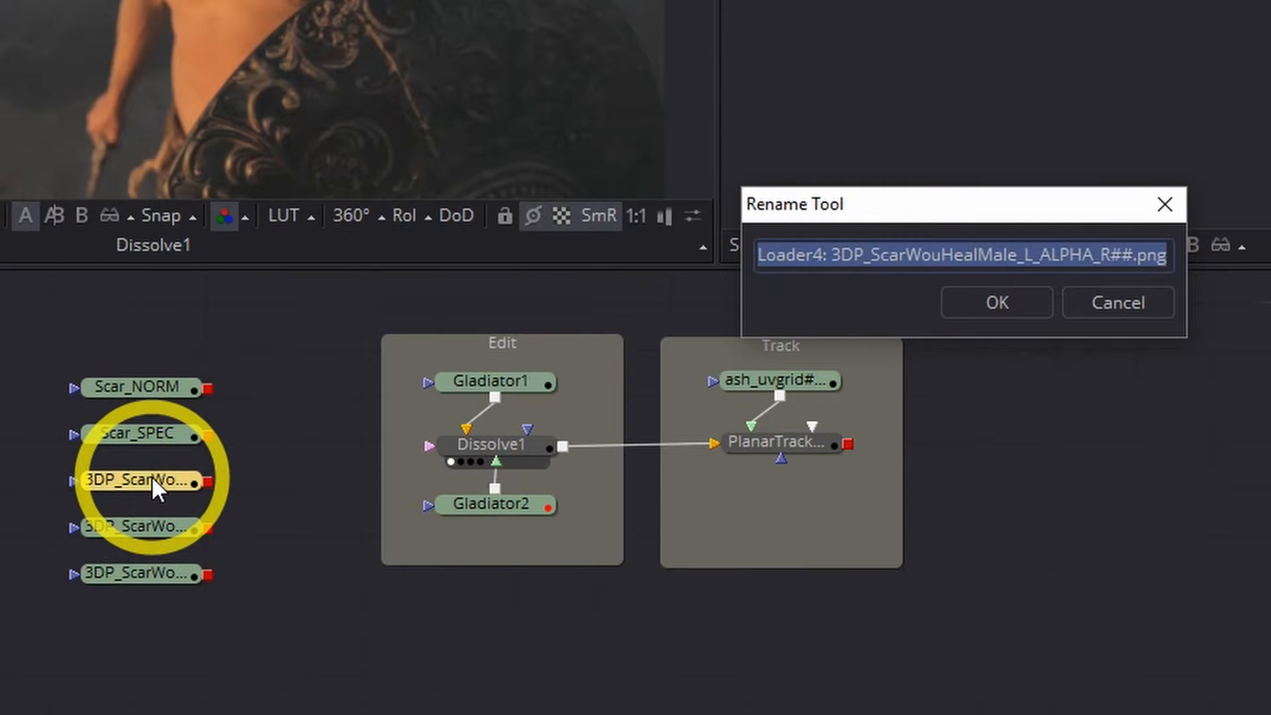
{"action": "type", "text": "Scar_ALPHA"}
{"action": "key", "text": "Return"}
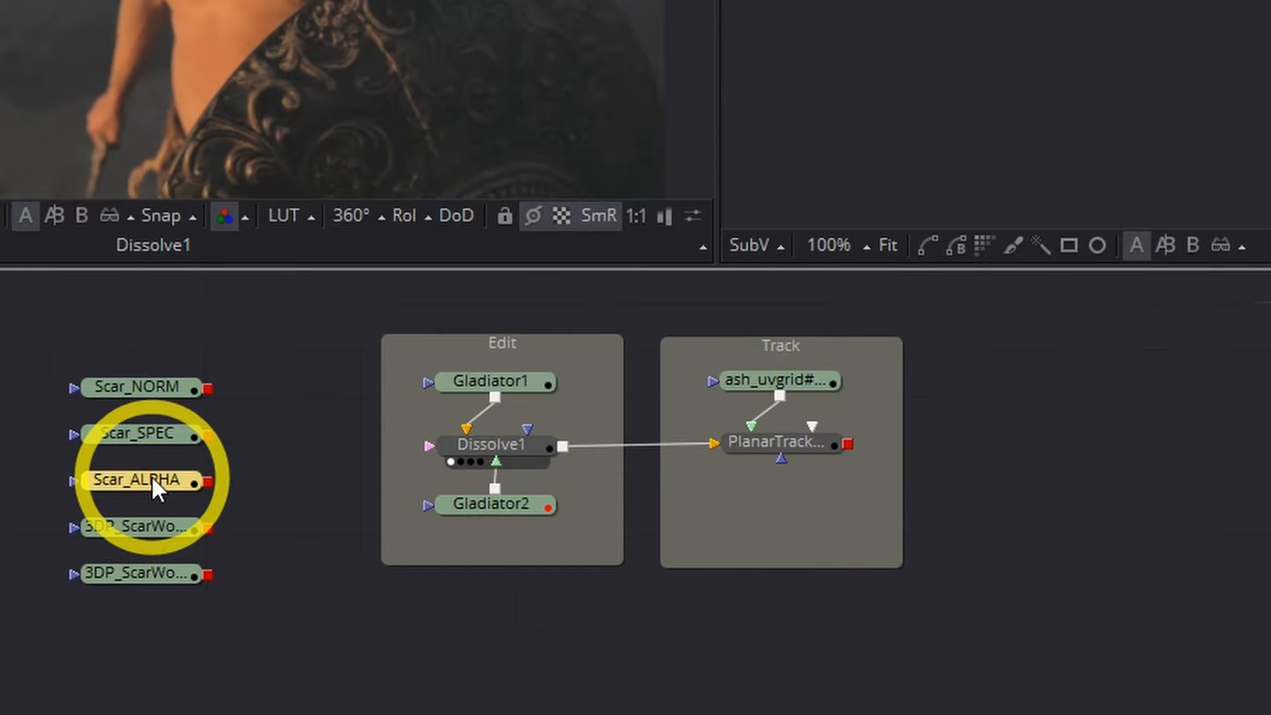
Step: Rename the ambient occlusion loader below Scar_ALPHA as Scar_AO
{"action": "left_click", "coordinate": [173, 531]}
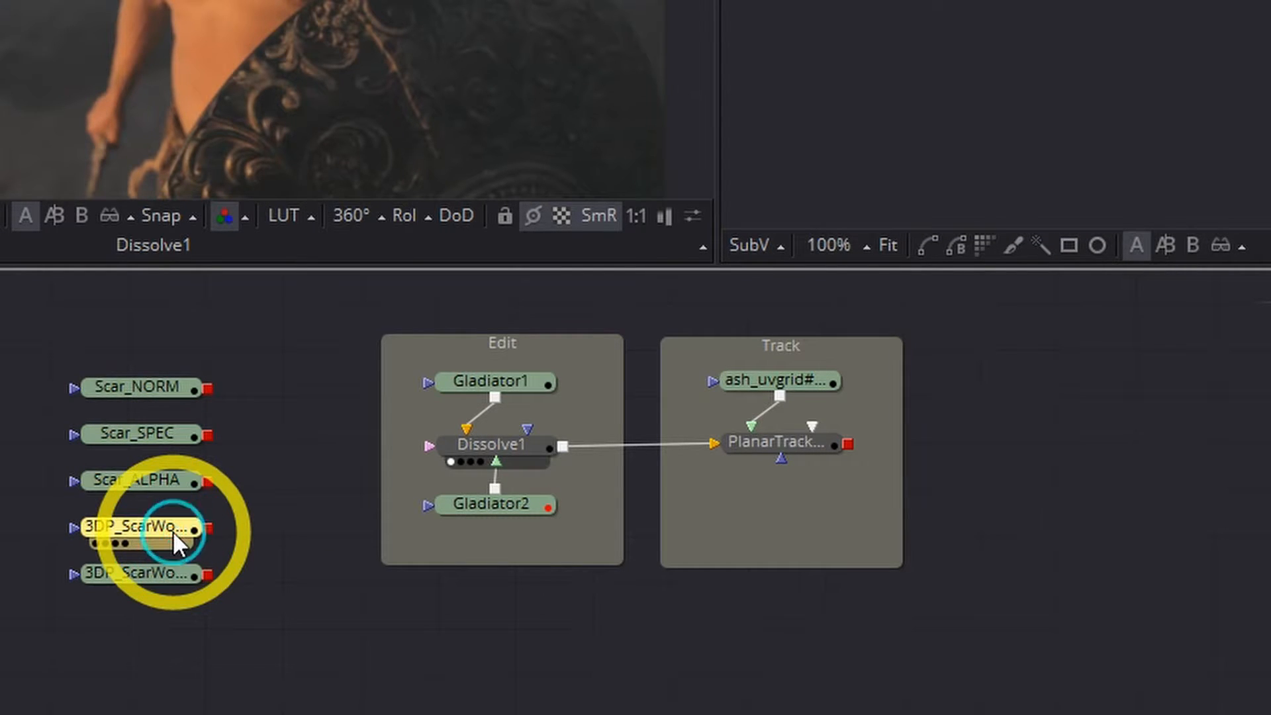
{"action": "key", "text": "F2"}
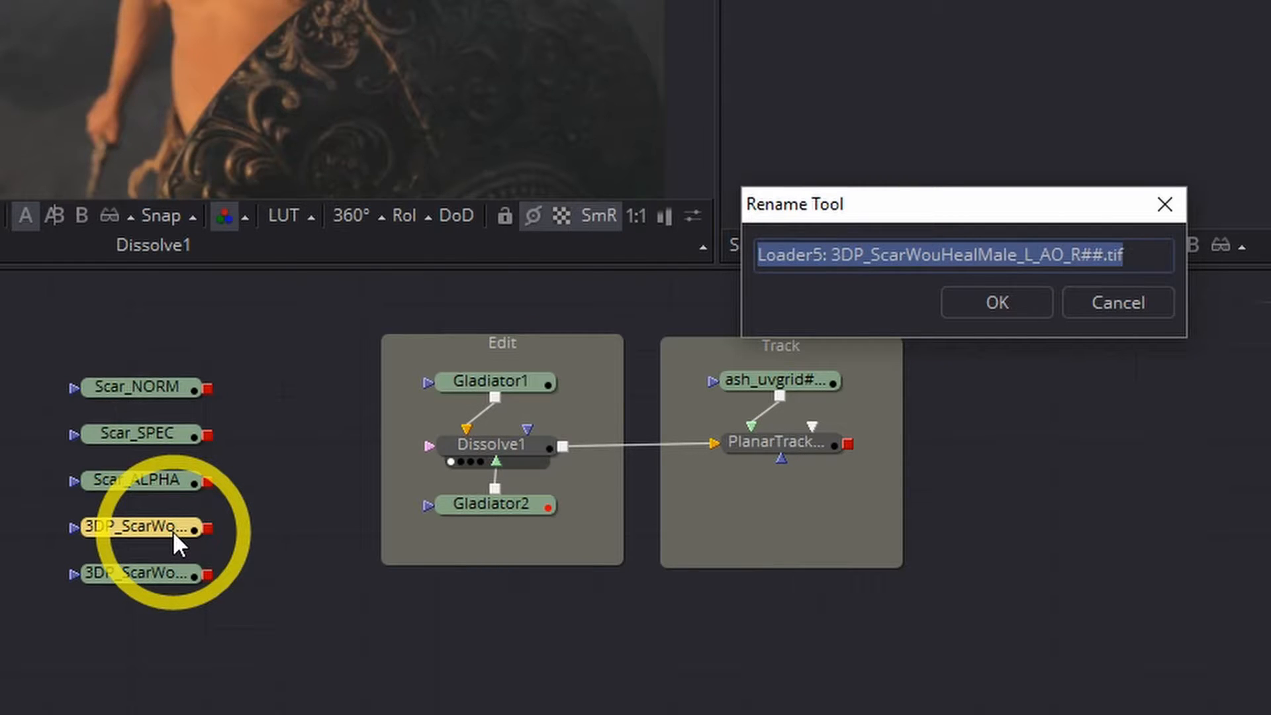
{"action": "type", "text": "Scar_AO"}
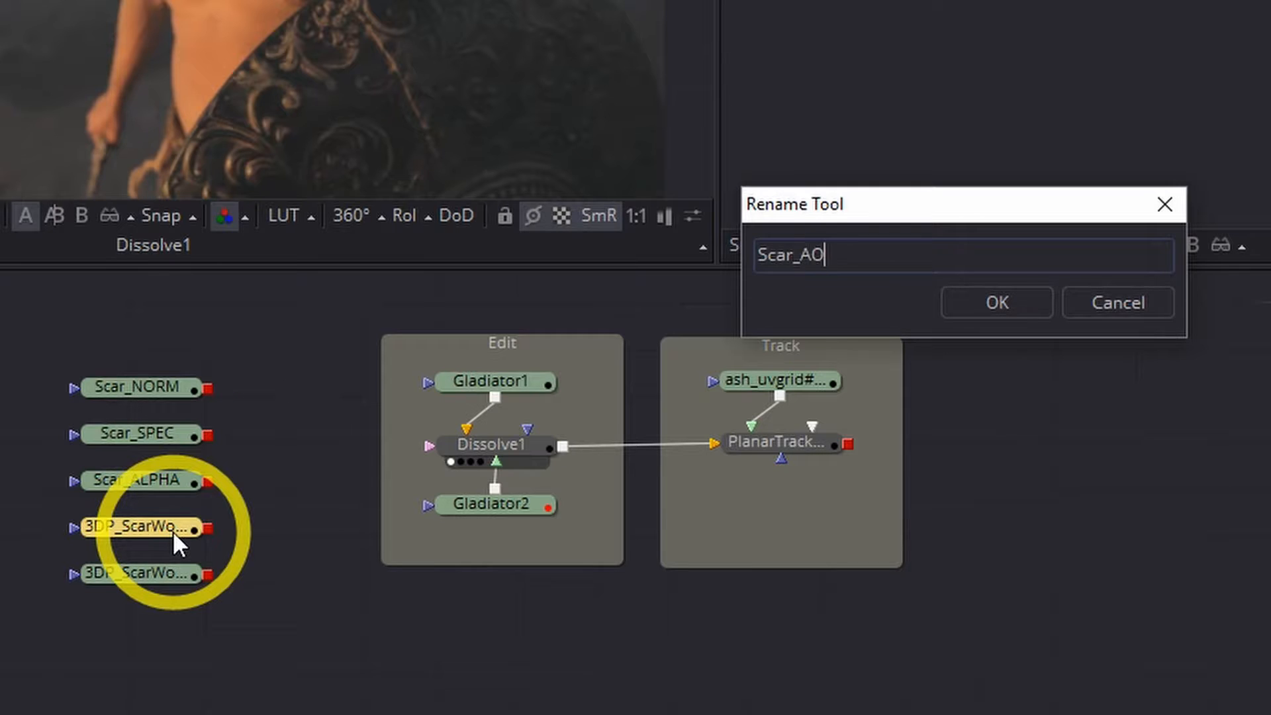
{"action": "key", "text": "Return"}
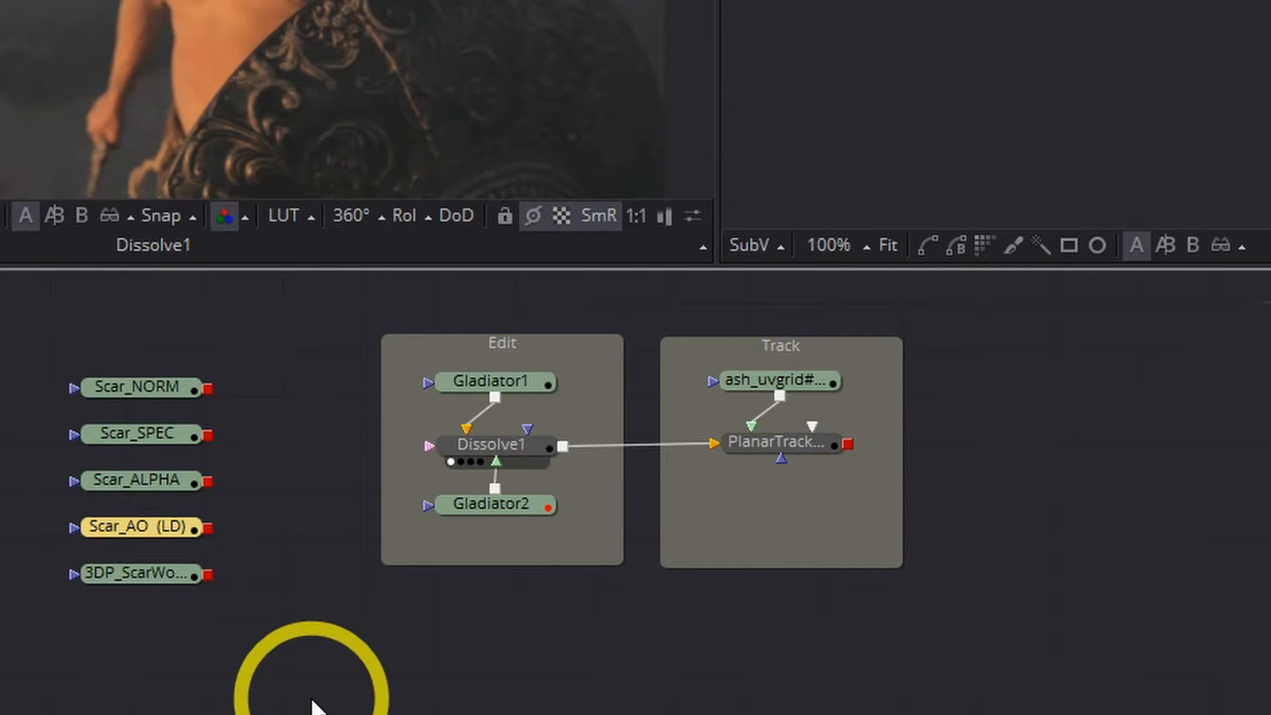
Step: Rename the lowest loader, holding the scar's diffuse texture, as Scar_DIFF
{"action": "left_click", "coordinate": [123, 574]}
{"action": "key", "text": "F2"}
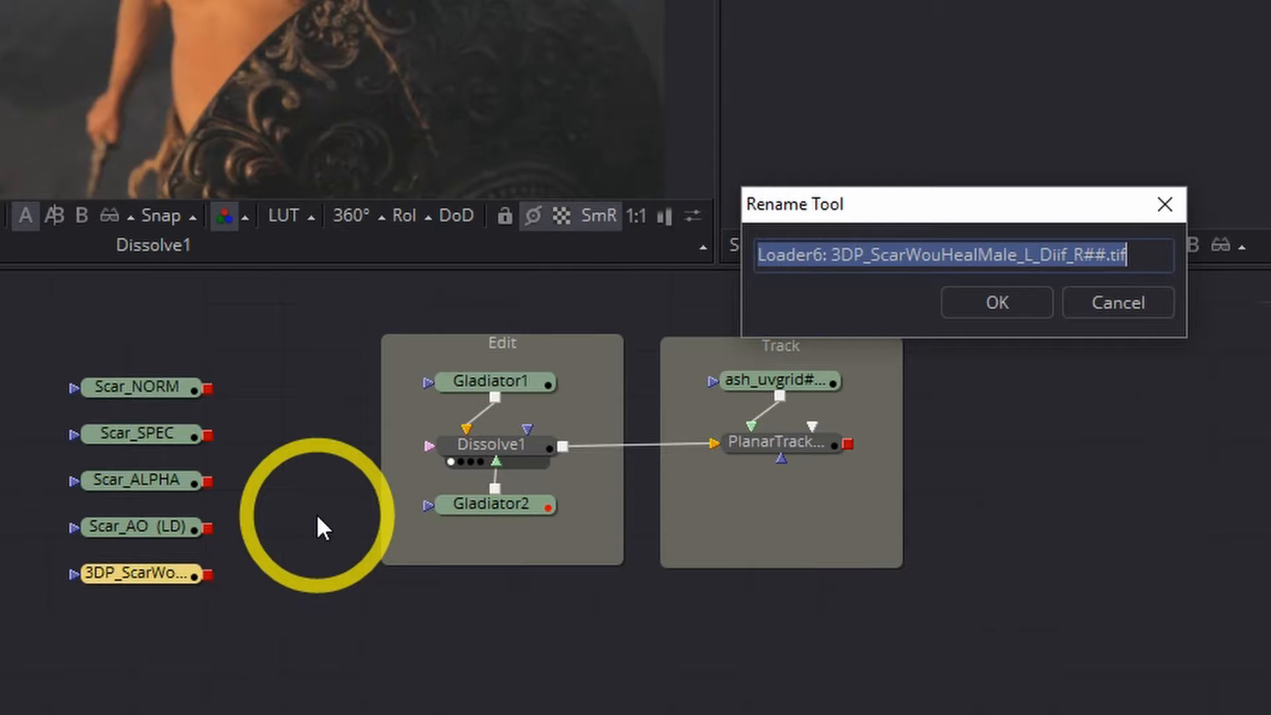
{"action": "type", "text": "Car"}
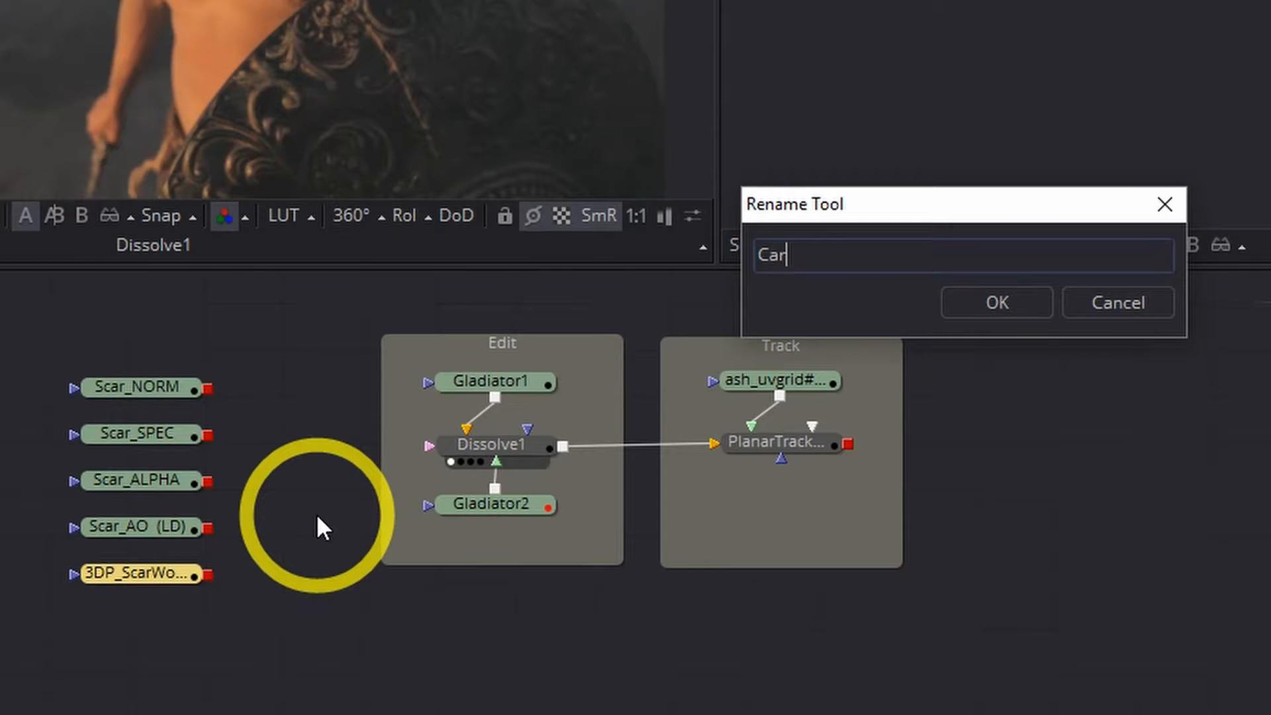
{"action": "key", "text": "BackSpace"}
{"action": "key", "text": "BackSpace"}
{"action": "key", "text": "Return"}
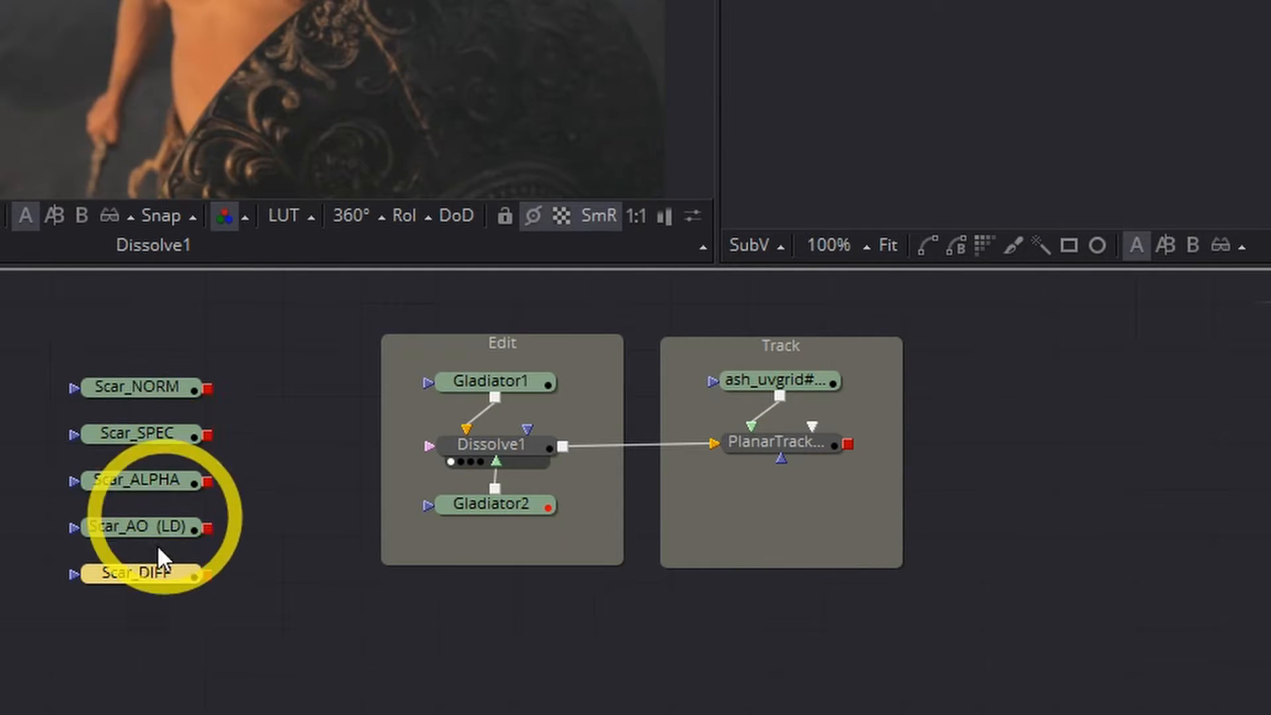
Step: Deselect the scar loaders in the flow and save the composition
{"action": "left_click", "coordinate": [410, 706]}
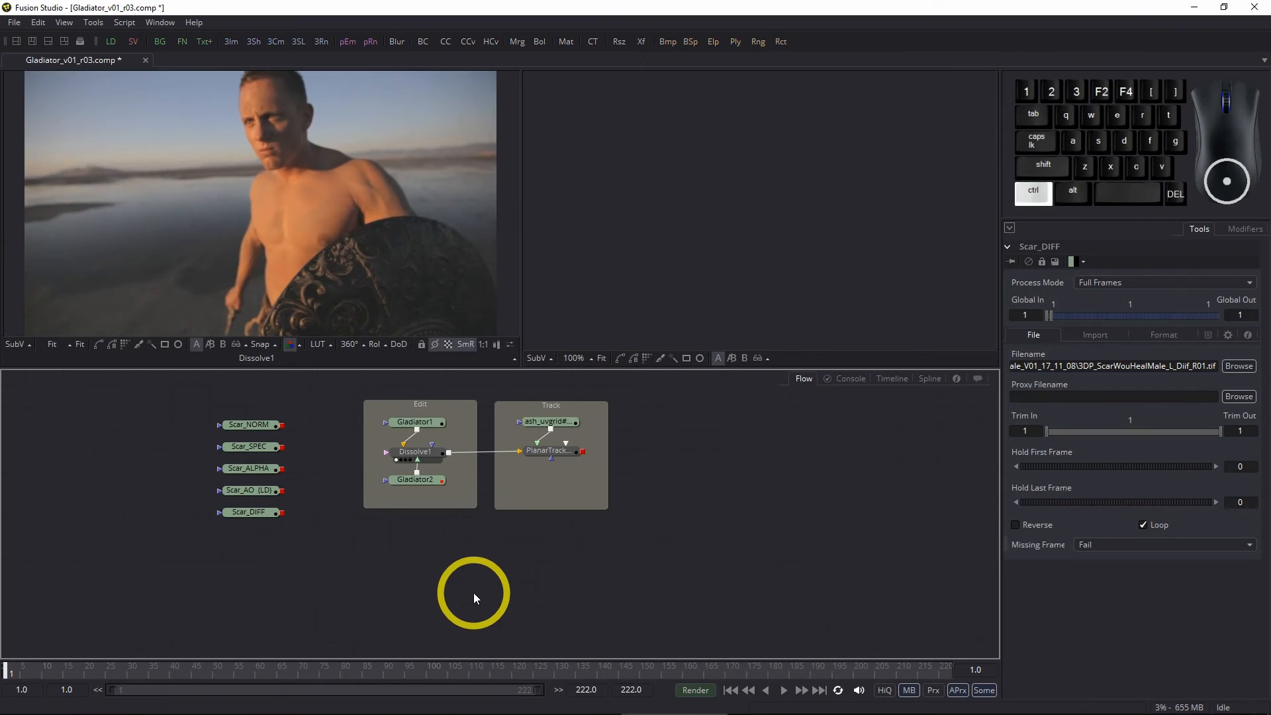
{"action": "key", "text": "ctrl+s"}
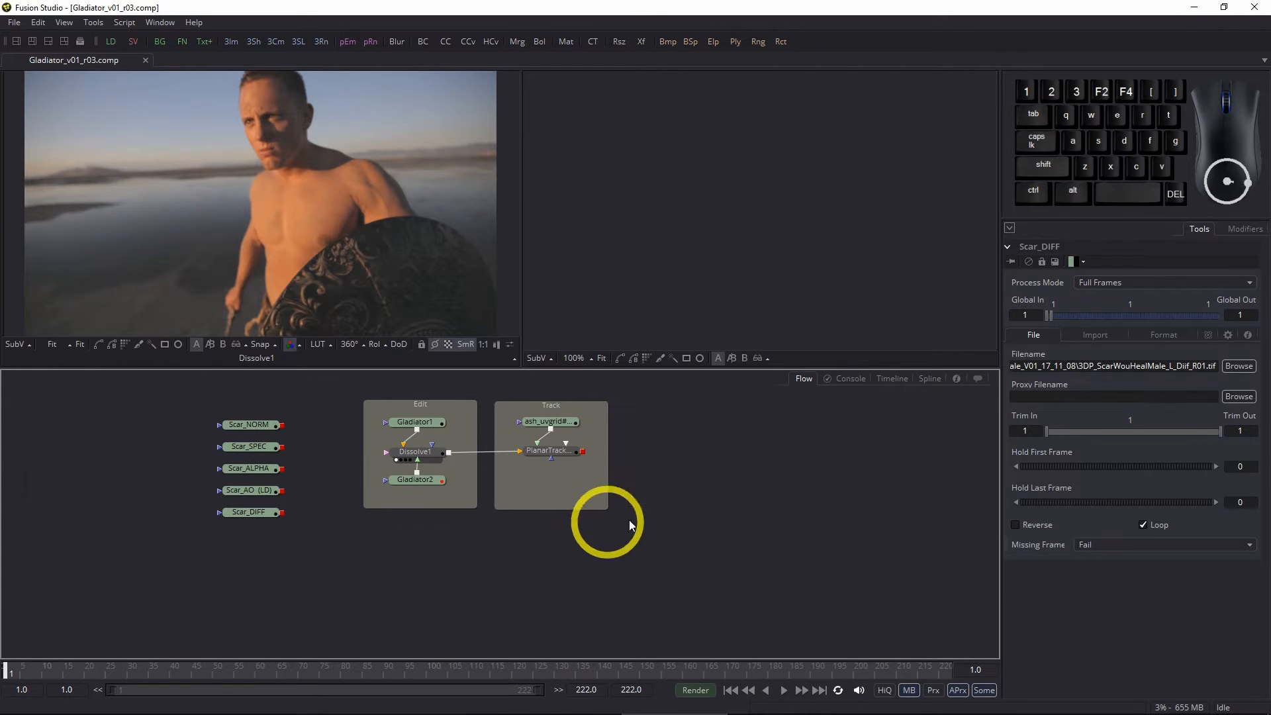
Step: Turn off motion blur, switch from auto proxy to regular proxy mode, and save the composition
{"action": "left_click_drag", "start_coordinate": [768, 501], "coordinate": [676, 530]}
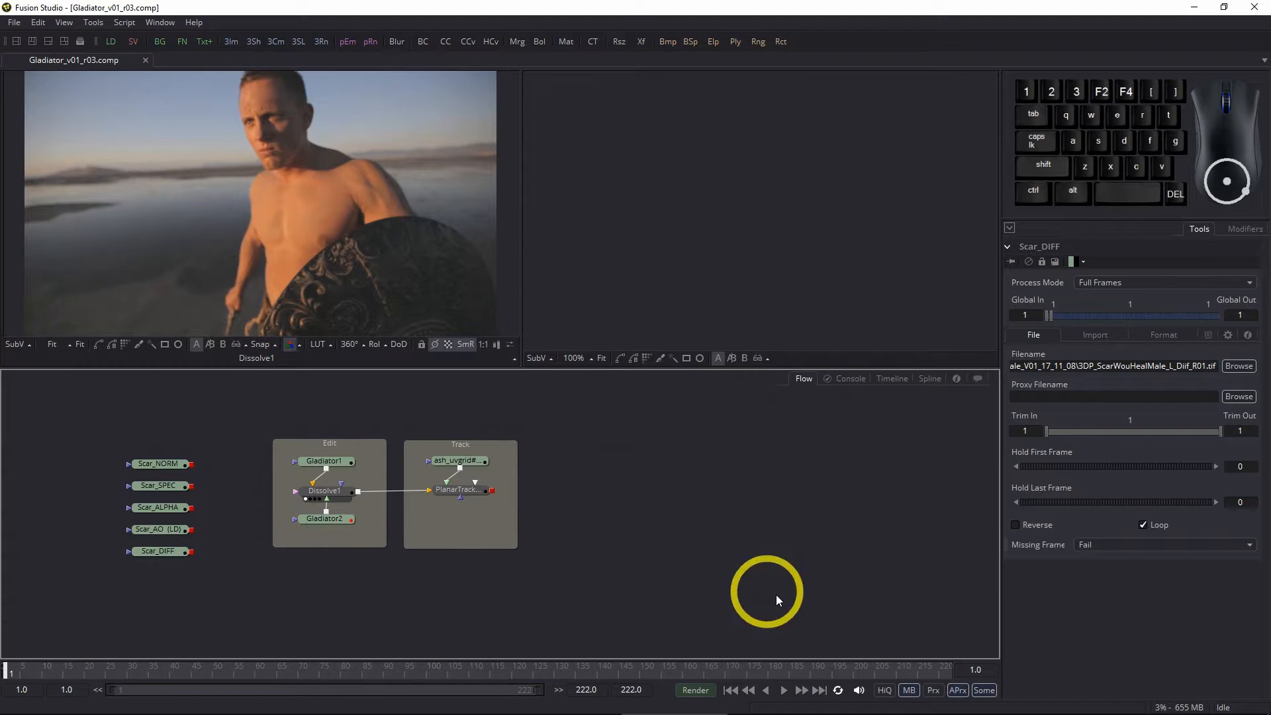
{"action": "left_click", "coordinate": [913, 691]}
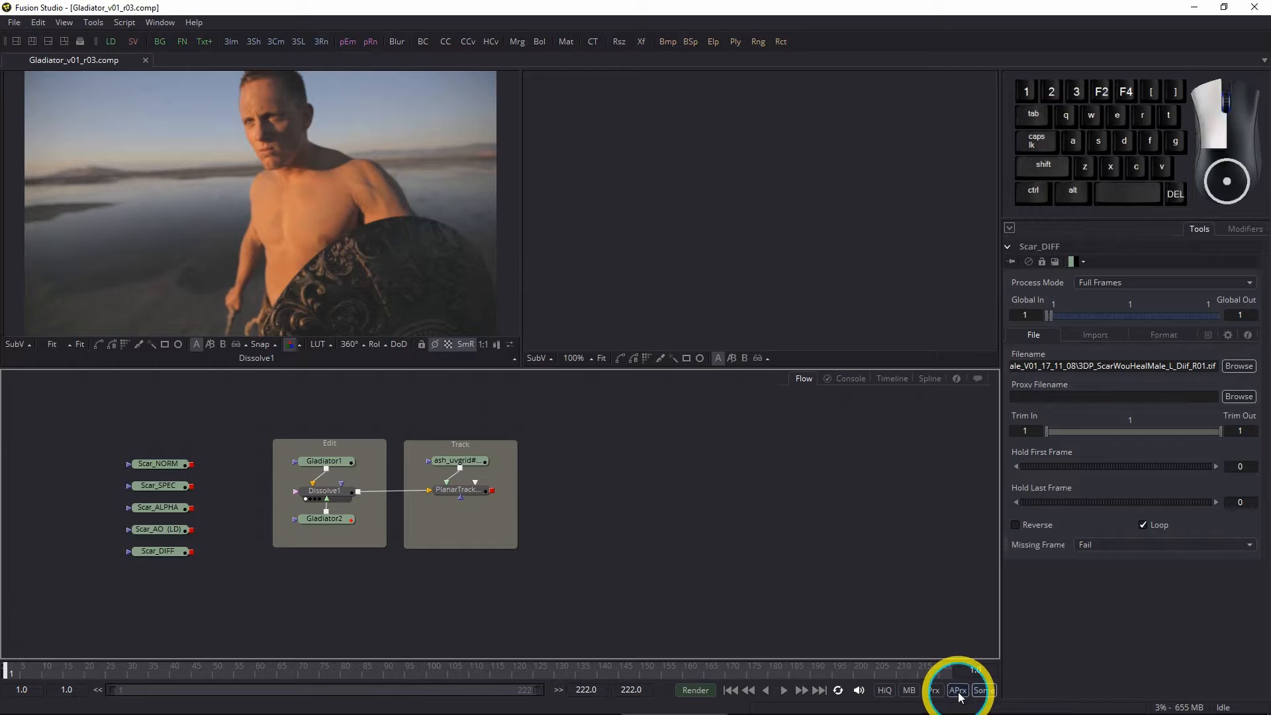
{"action": "left_click", "coordinate": [933, 690]}
{"action": "right_click", "coordinate": [935, 688]}
{"action": "left_click", "coordinate": [829, 572]}
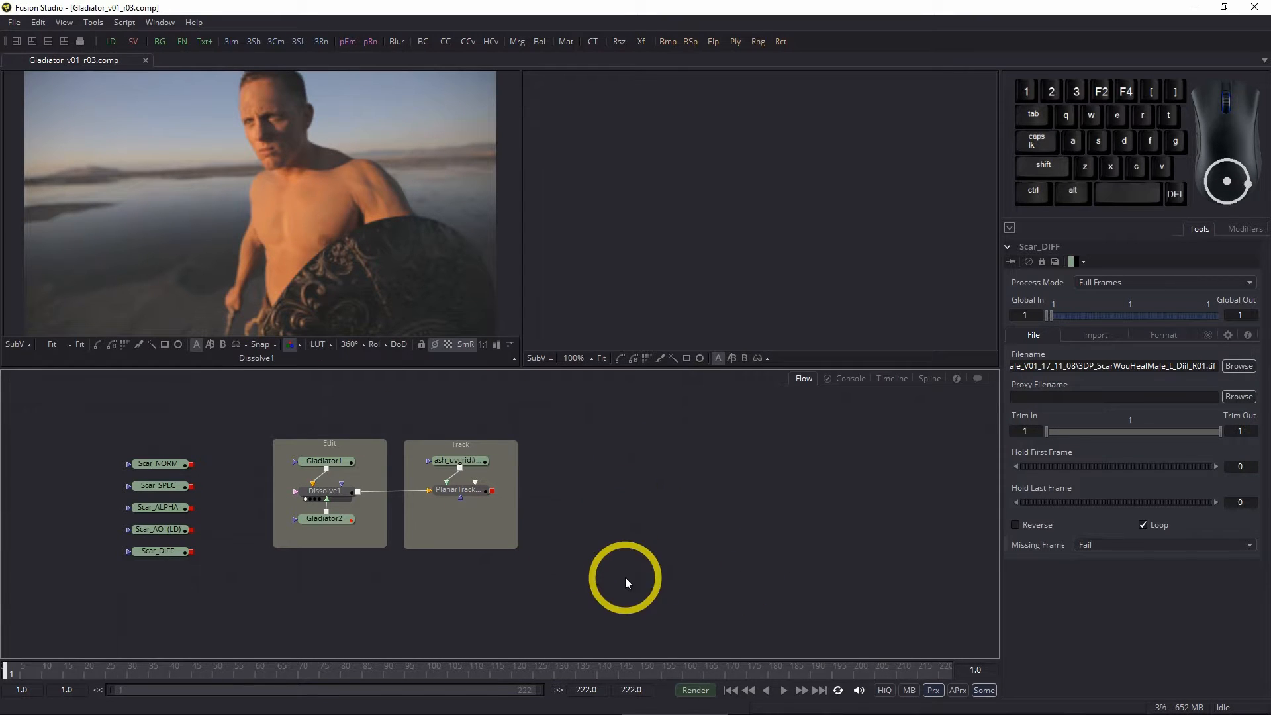
{"action": "key", "text": "ctrl+s"}
Step: Play back the Dissolve1 edit in the first viewer and stop the playback
{"action": "left_click", "coordinate": [785, 689]}
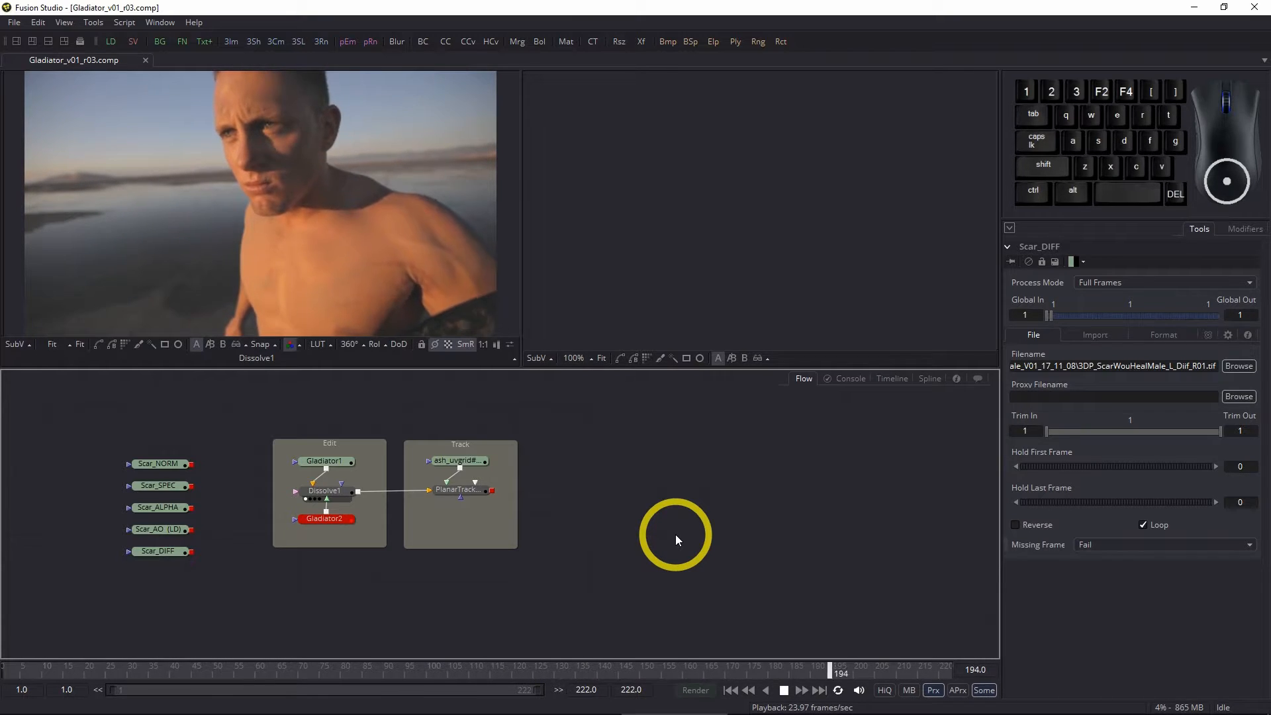
{"action": "left_click", "coordinate": [784, 690]}
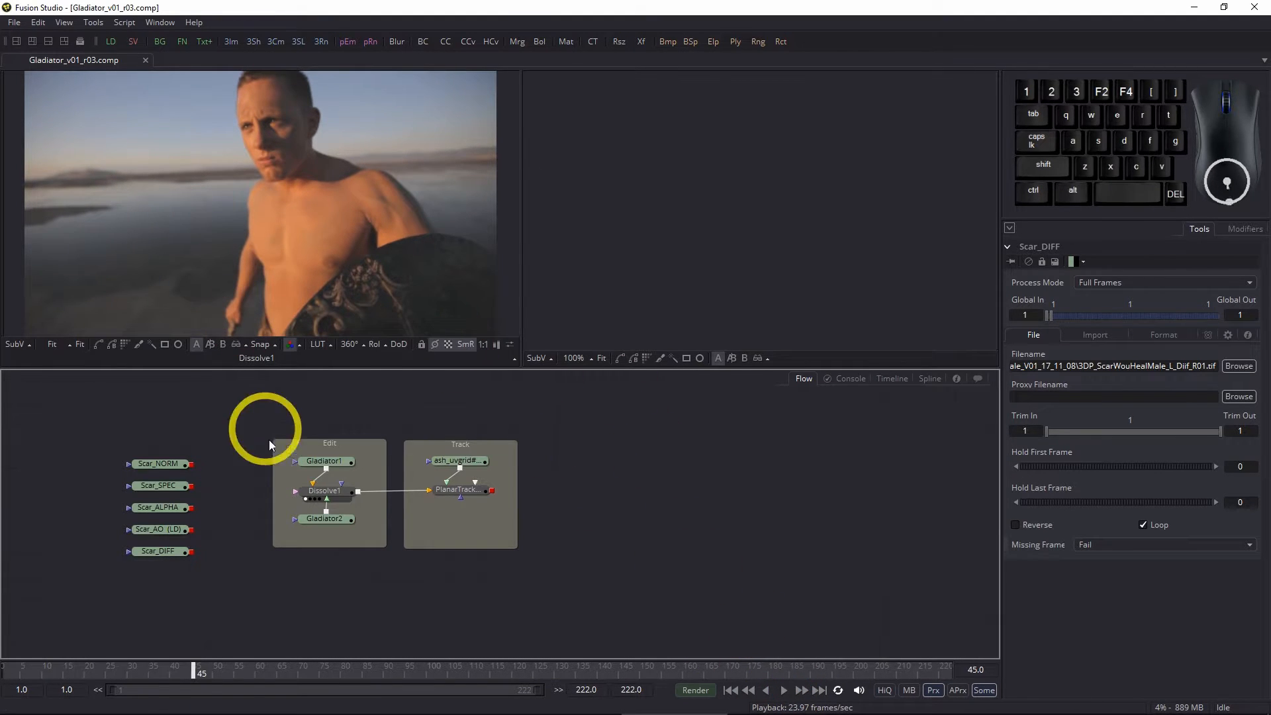
Step: Show PlanarTracker1 in the first viewer with on-screen controls hidden, and play back the tracked UV grid
{"action": "left_click", "coordinate": [460, 491]}
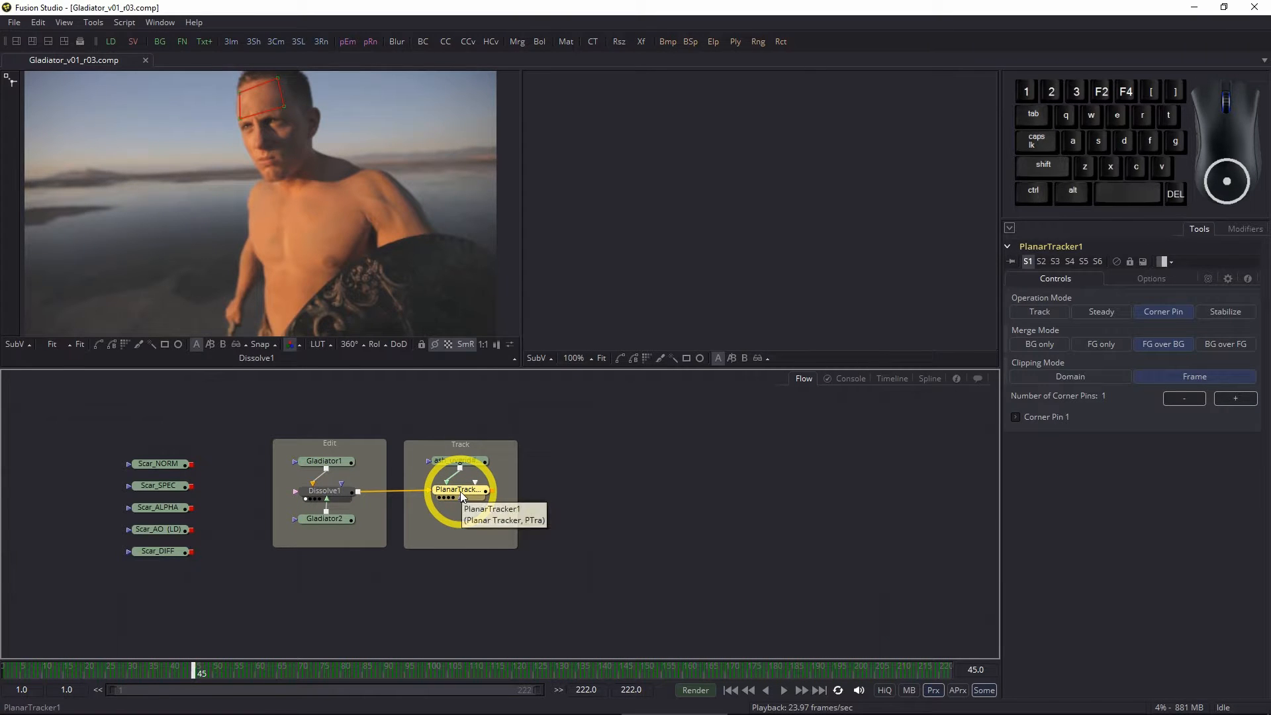
{"action": "key", "text": "1"}
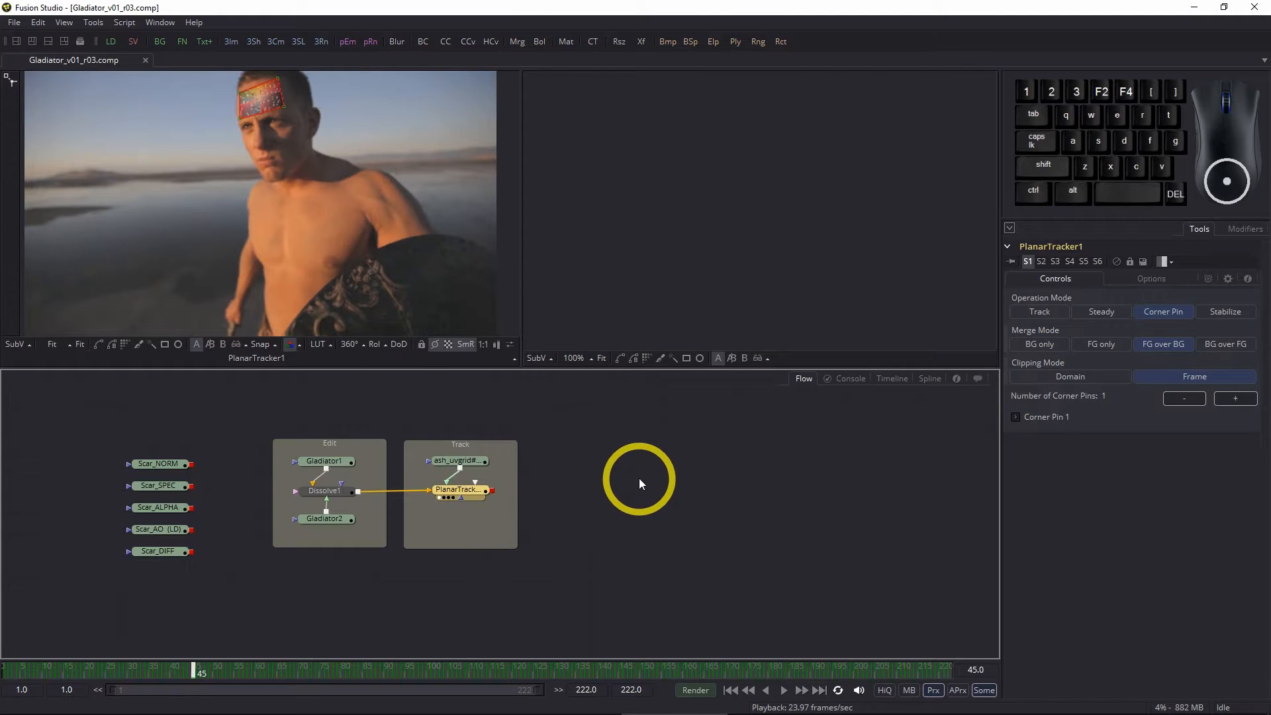
{"action": "left_click", "coordinate": [435, 345]}
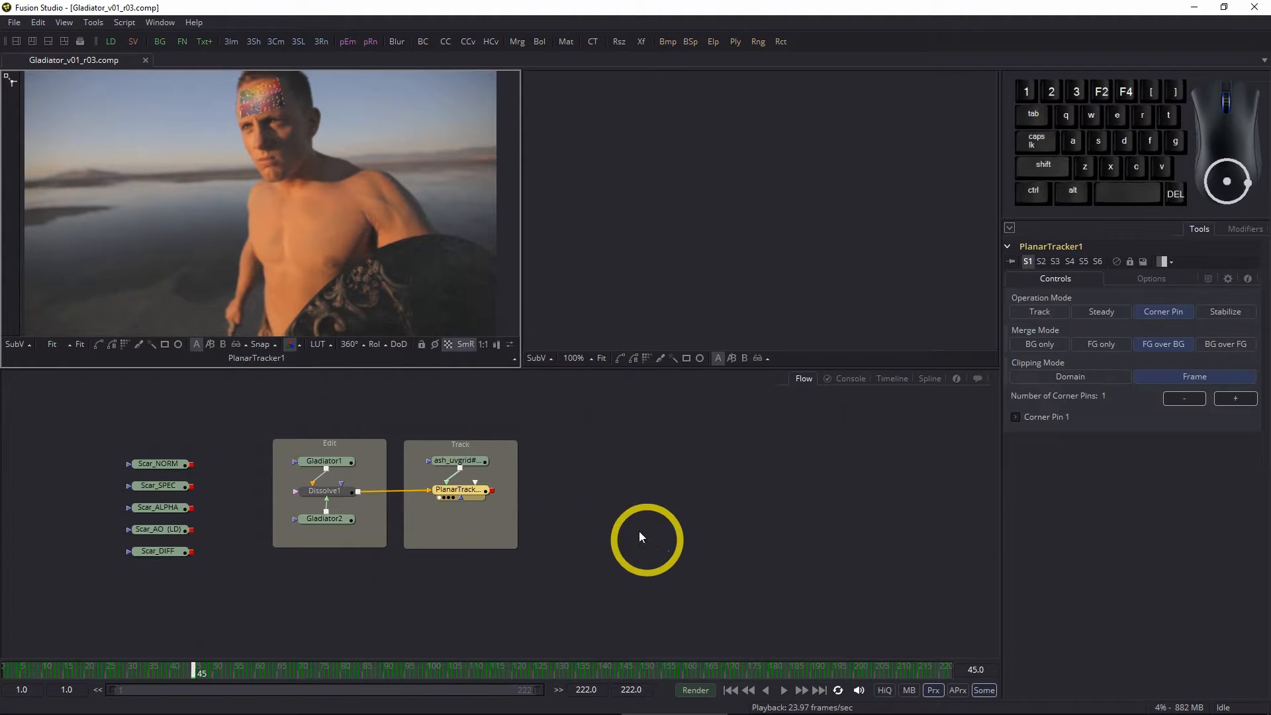
{"action": "left_click", "coordinate": [783, 692]}
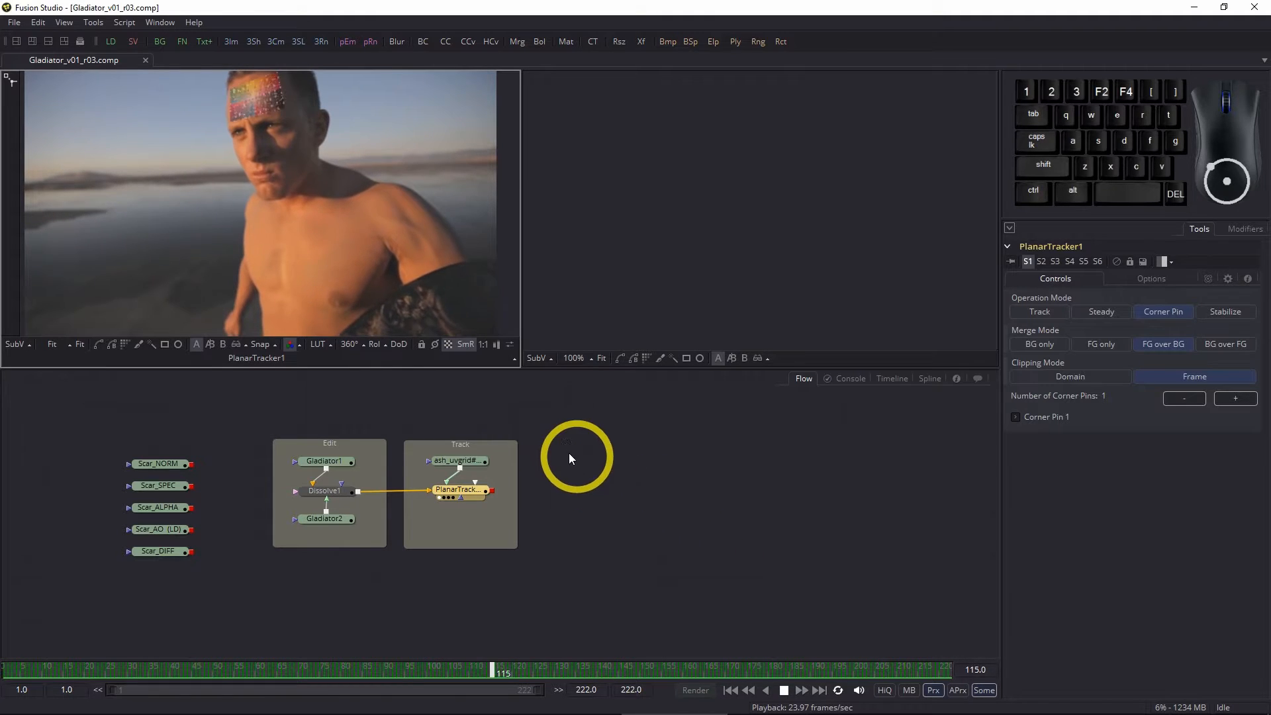
{"action": "left_click", "coordinate": [785, 690]}
Step: Replace the UV grid with Scar_DIFF as PlanarTracker1's foreground, park the grid loader beside the Track underlay, and save
{"action": "left_click_drag", "start_coordinate": [622, 483], "coordinate": [618, 520]}
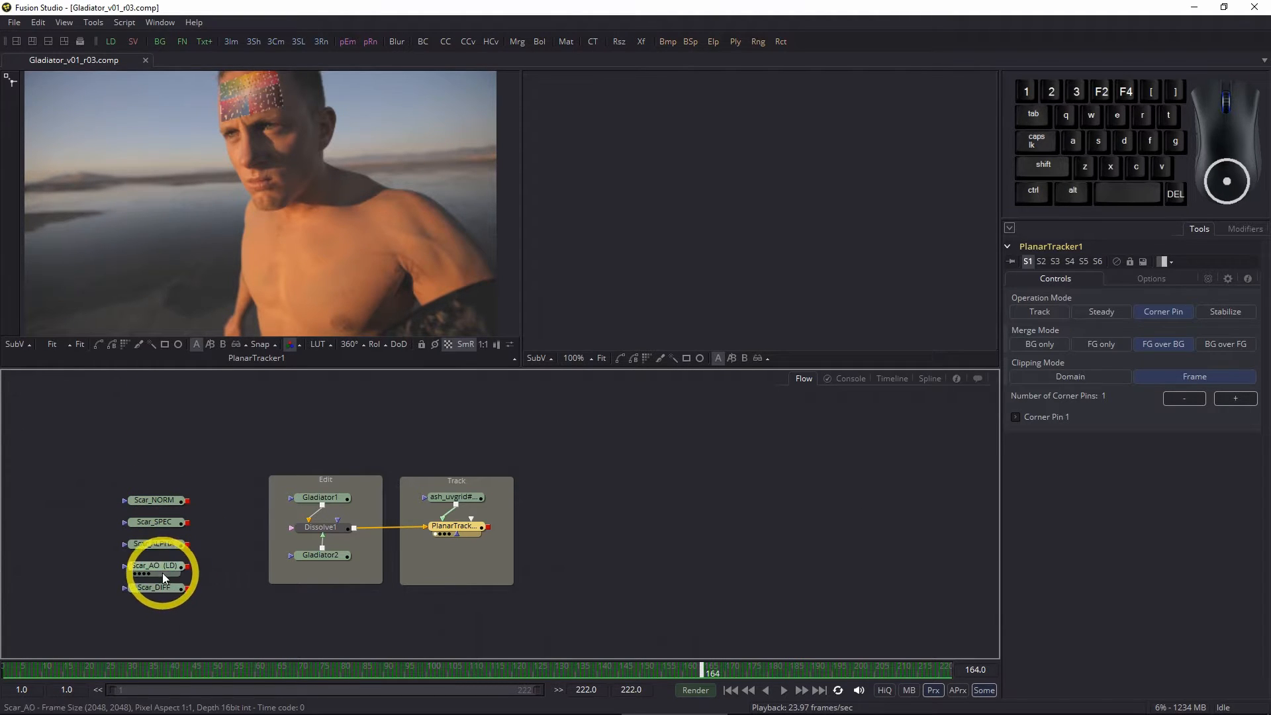
{"action": "left_click_drag", "start_coordinate": [159, 589], "coordinate": [444, 435]}
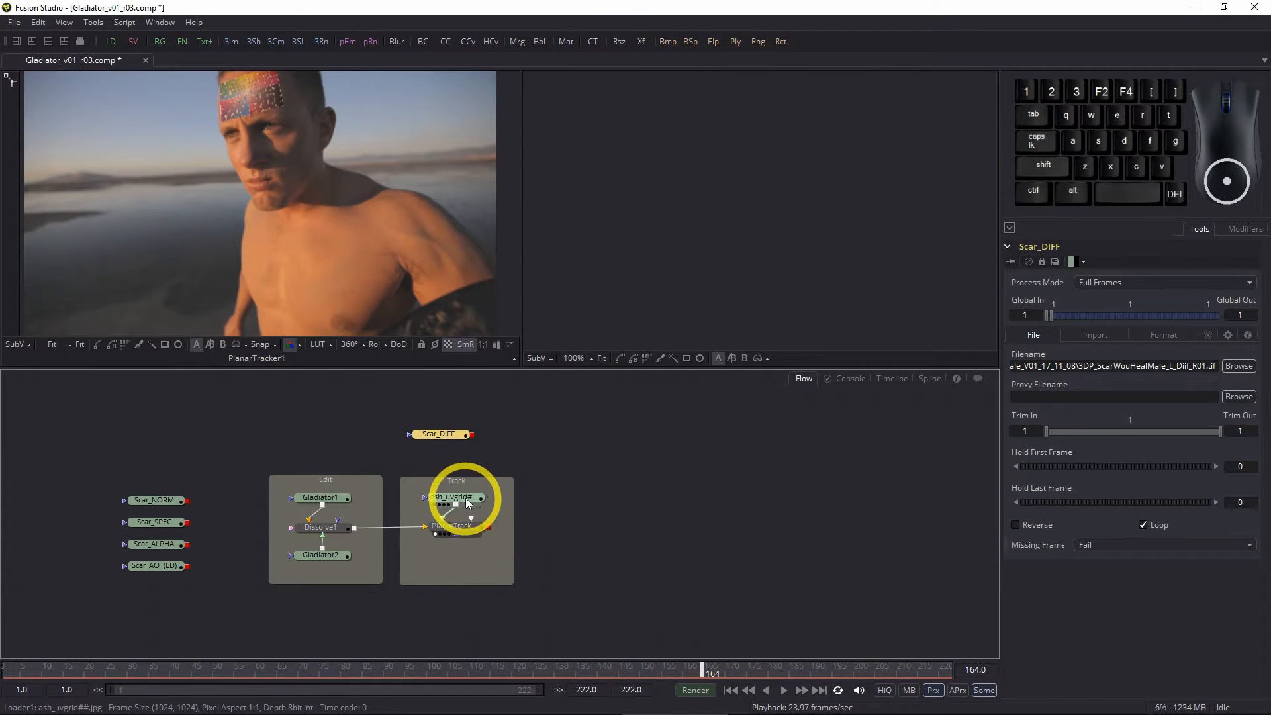
{"action": "left_click_drag", "start_coordinate": [471, 436], "coordinate": [582, 499]}
{"action": "key", "text": "ctrl+s"}
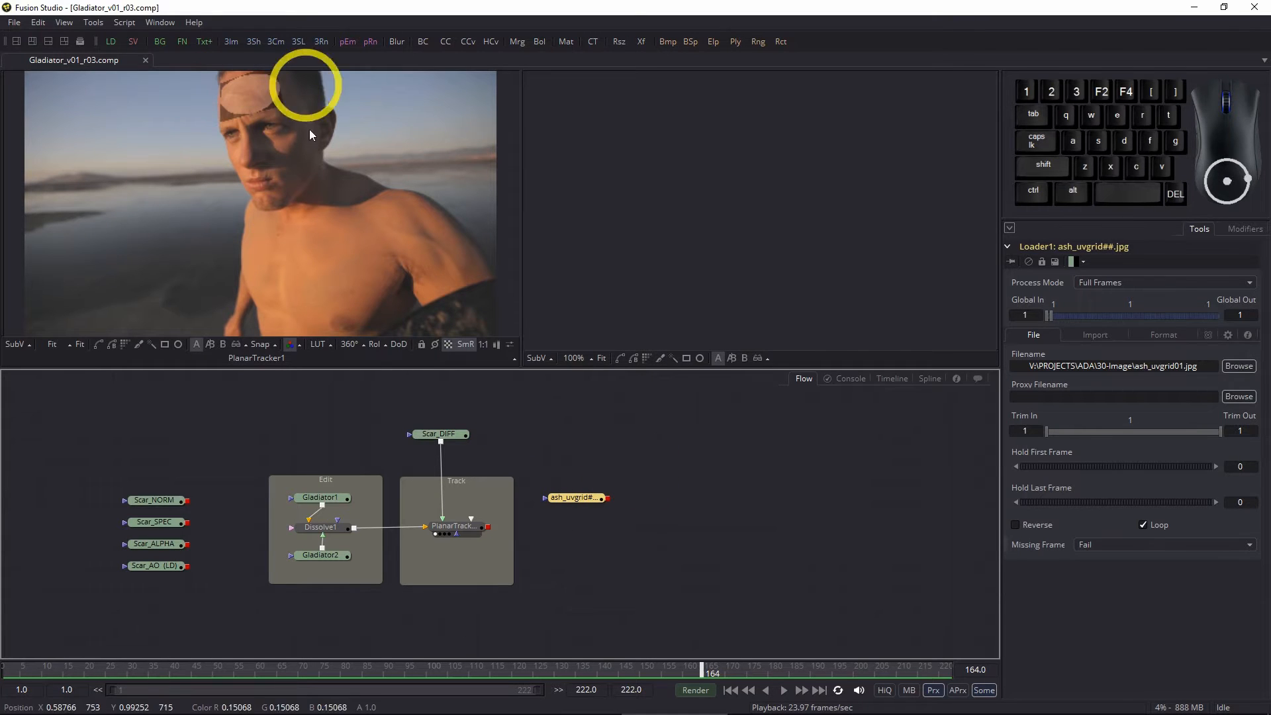
Step: Set PlanarTracker1's blend to 1.0, checking the diffuse texture on the forehead at 100% viewer scale
{"action": "left_click", "coordinate": [69, 343]}
{"action": "left_click", "coordinate": [66, 271]}
{"action": "left_click_drag", "start_coordinate": [350, 196], "coordinate": [351, 348]}
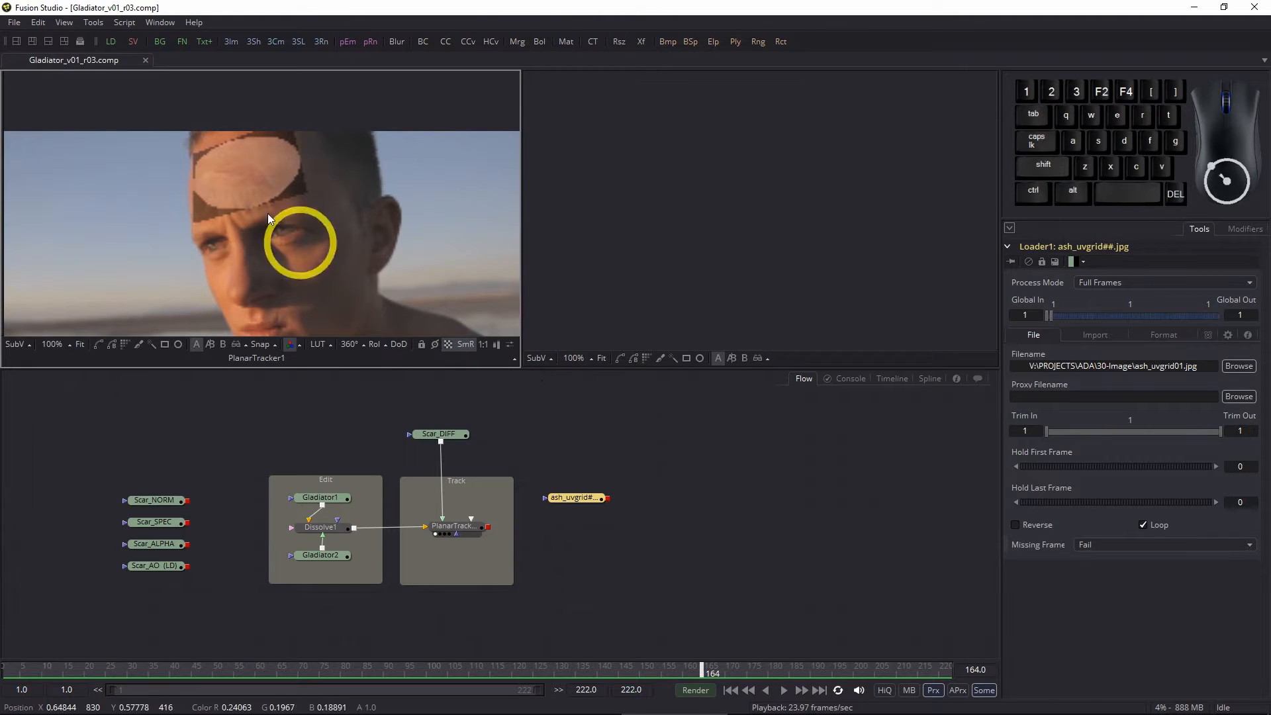
{"action": "left_click", "coordinate": [458, 526]}
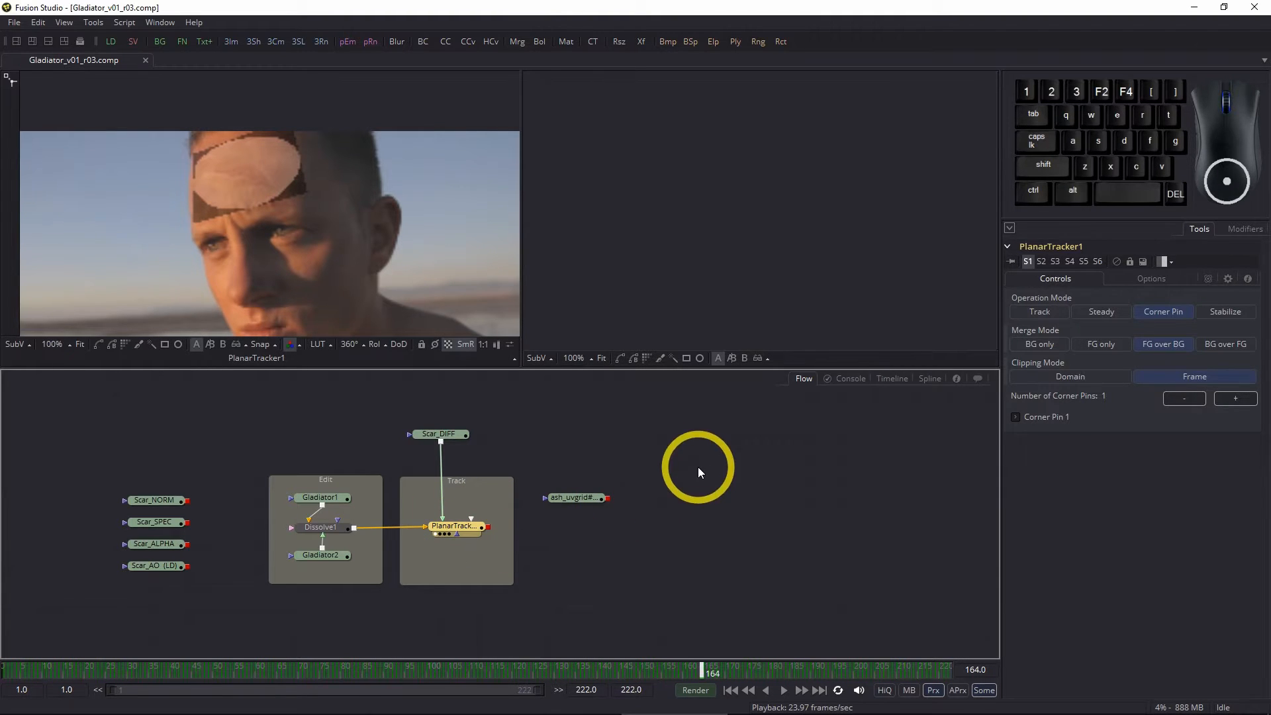
{"action": "left_click", "coordinate": [1208, 279]}
{"action": "left_click_drag", "start_coordinate": [1101, 313], "coordinate": [1229, 318]}
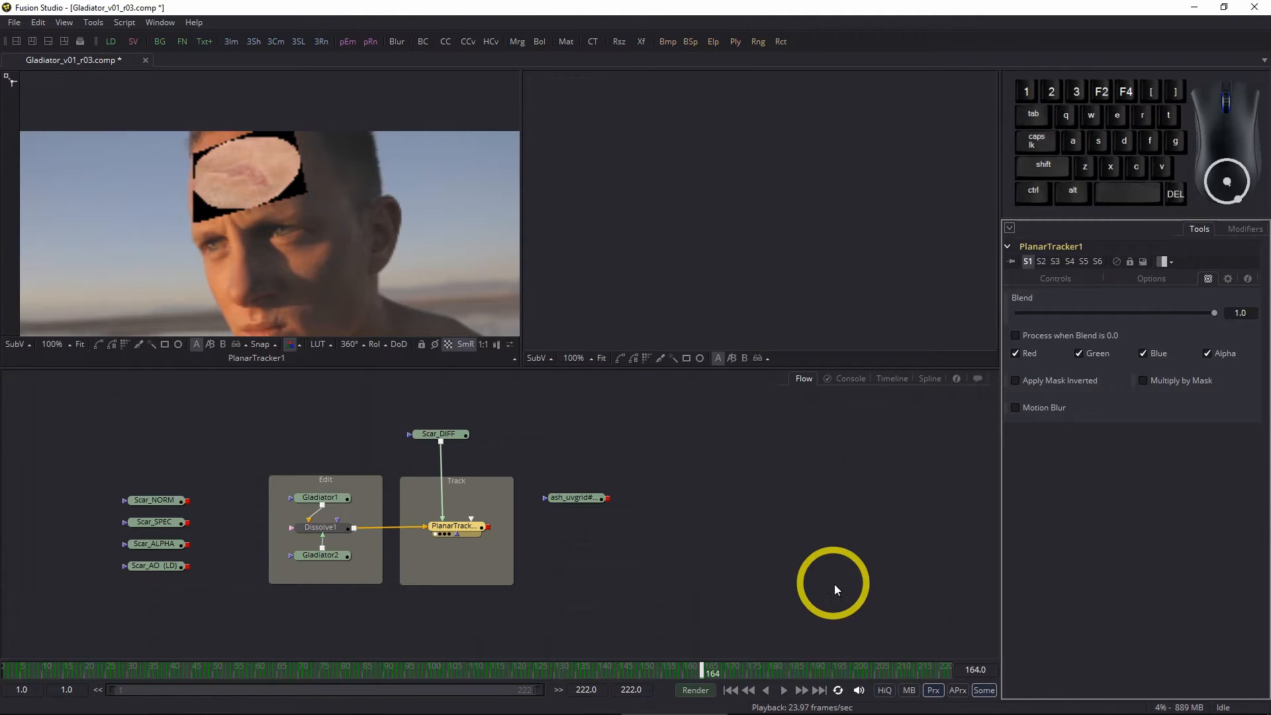
Step: Switch from regular proxy back to auto proxy mode and save the composition
{"action": "left_click", "coordinate": [934, 689]}
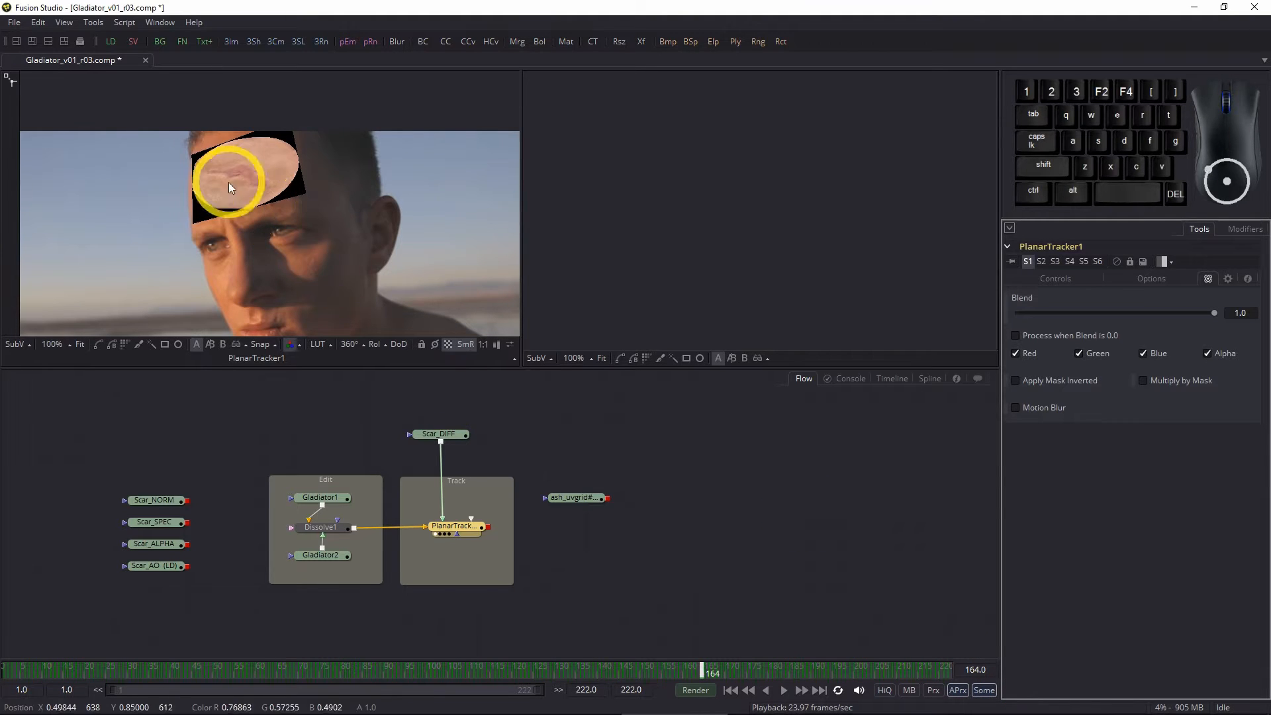
{"action": "key", "text": "ctrl+s"}
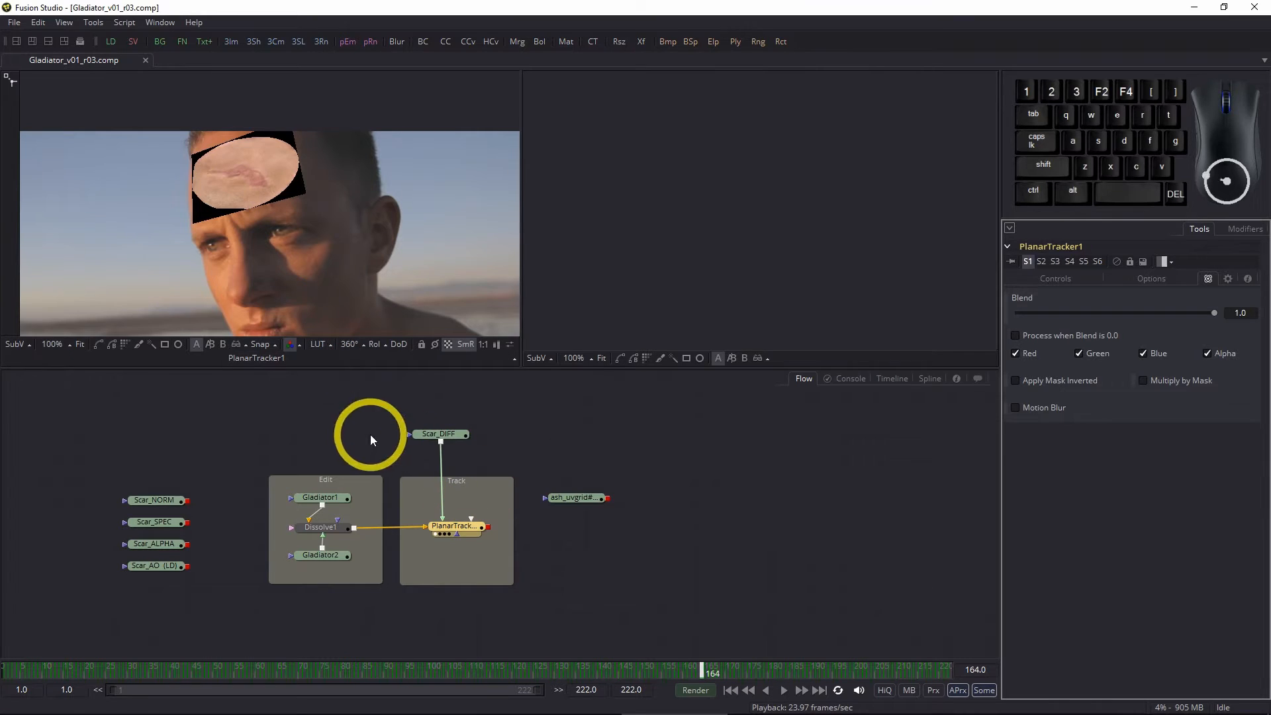
Step: Move Scar_ALPHA above the Edit underlay and show it fitted in the second viewer
{"action": "left_click_drag", "start_coordinate": [168, 542], "coordinate": [304, 440]}
{"action": "left_click", "coordinate": [319, 432]}
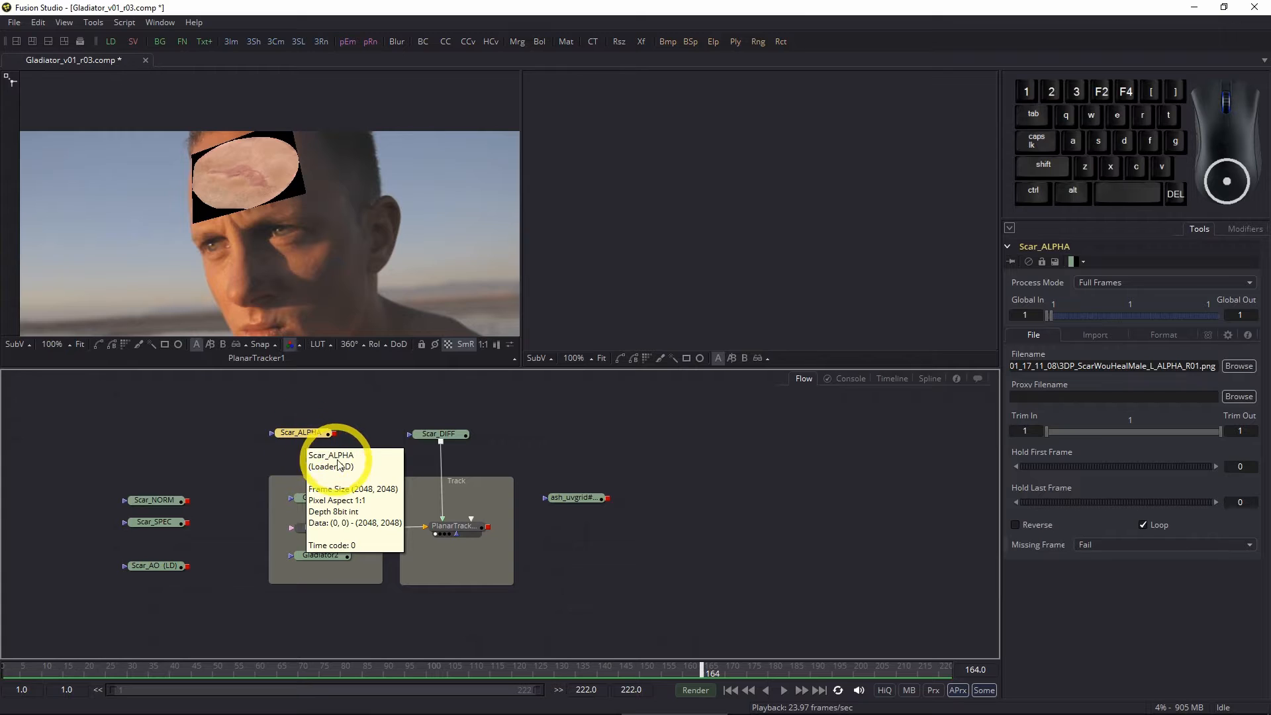
{"action": "key", "text": "2"}
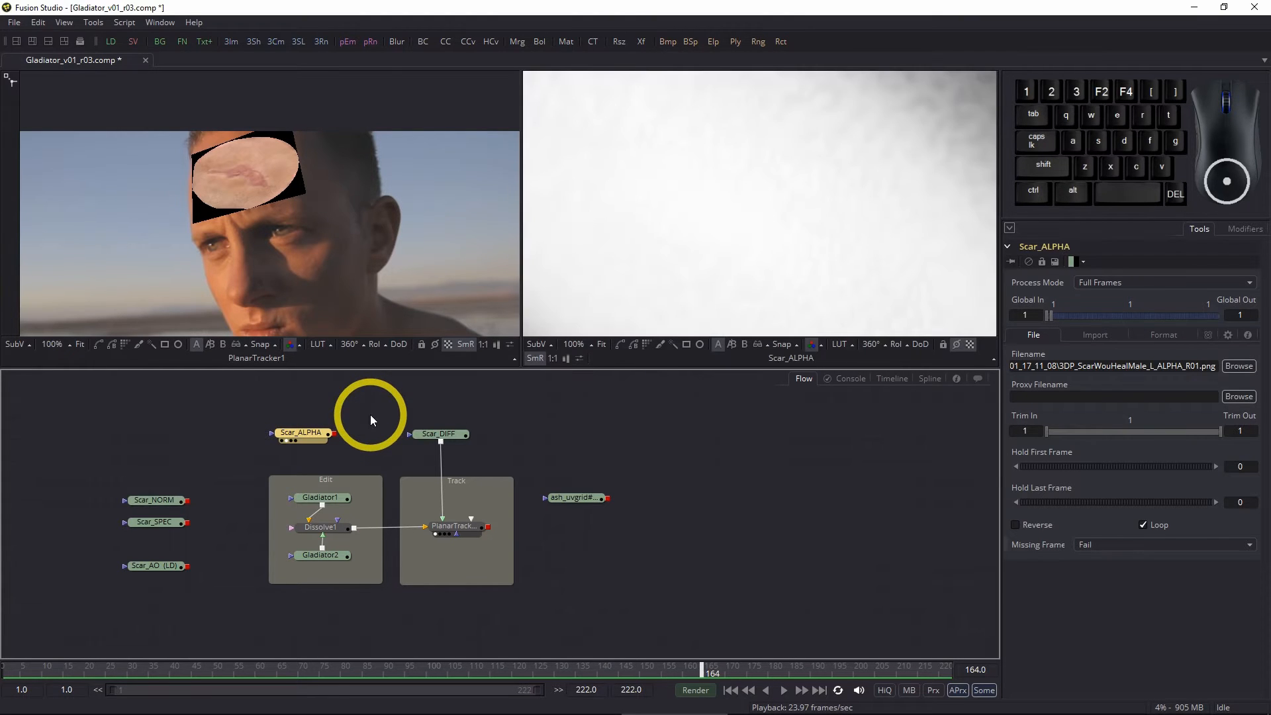
{"action": "left_click", "coordinate": [605, 343]}
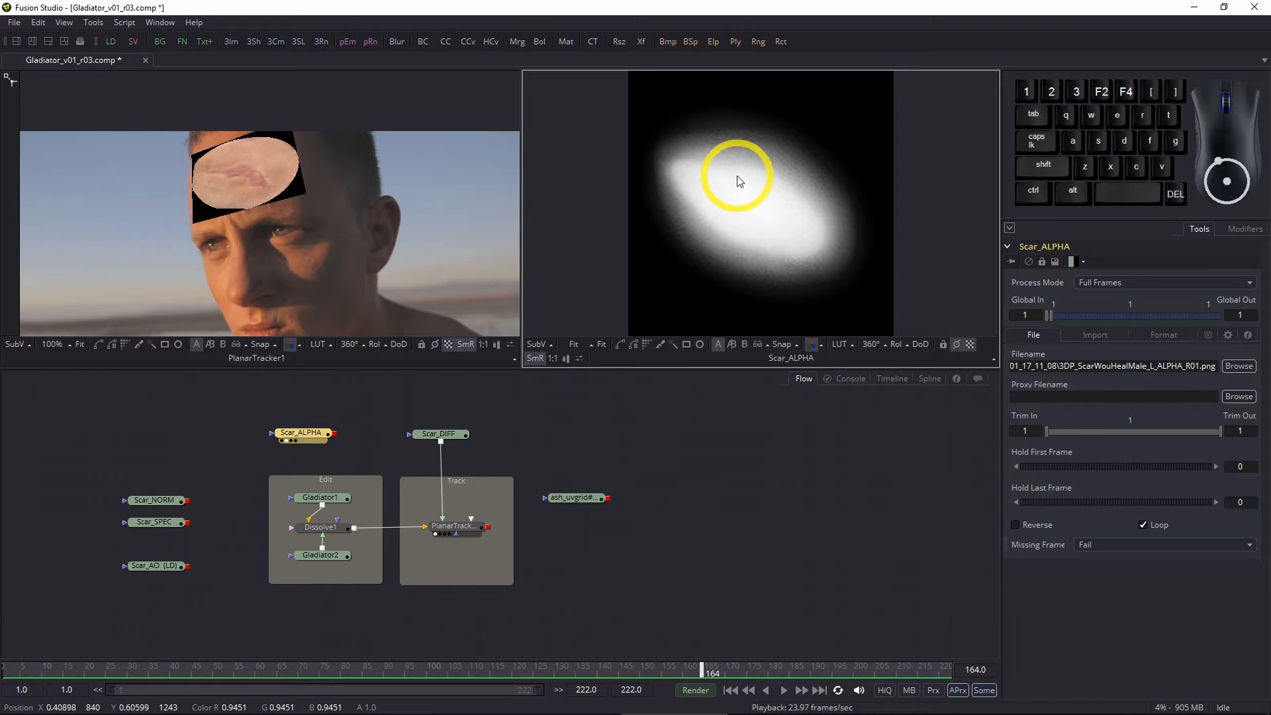
Step: Examine the alpha channel of Scar_ALPHA in the second viewer, and return to the colour display
{"action": "left_click", "coordinate": [811, 344]}
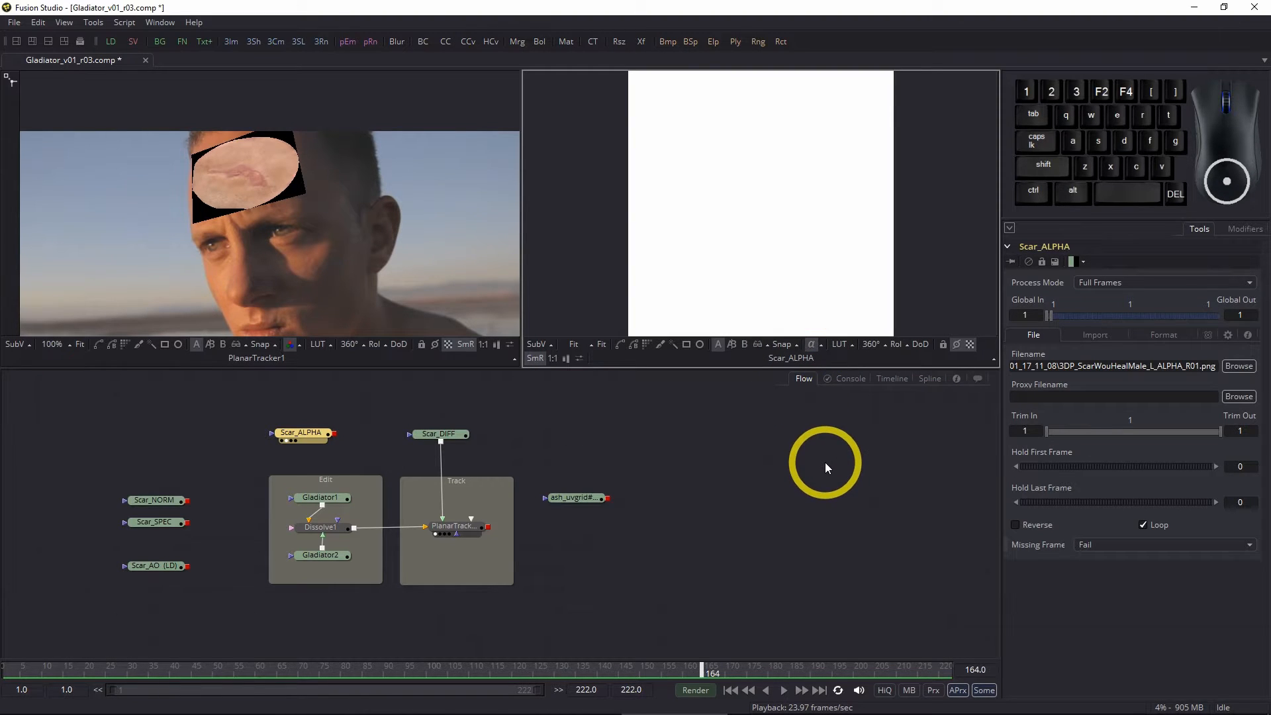
{"action": "left_click", "coordinate": [812, 345]}
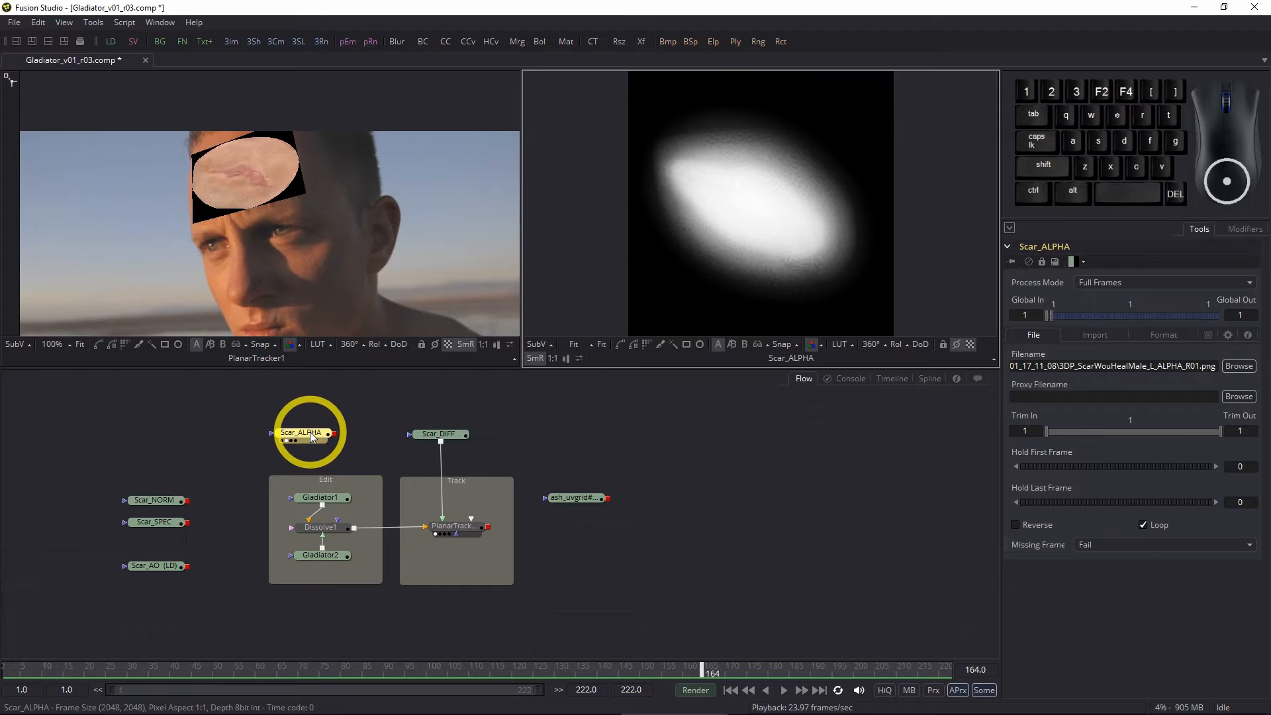
Step: Add a Bitmap mask tool to the selected Scar_ALPHA loader
{"action": "mouse_move", "coordinate": [311, 437]}
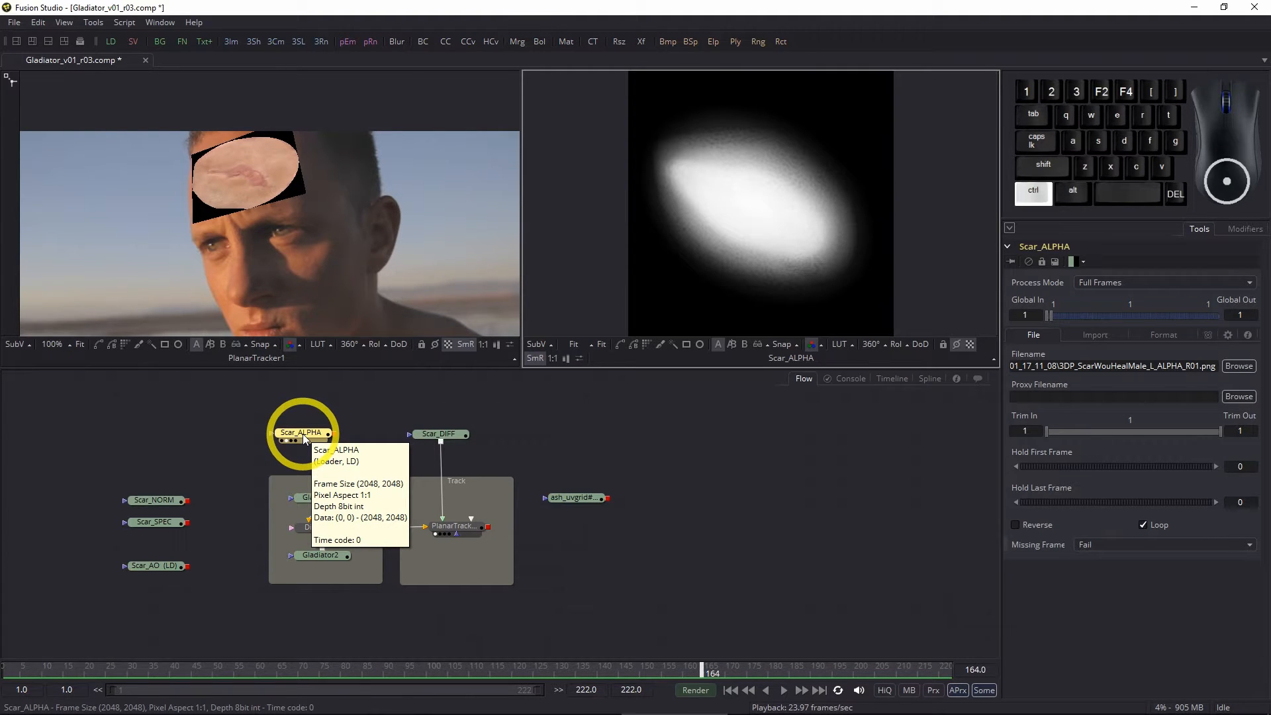
{"action": "key", "text": "ctrl+space"}
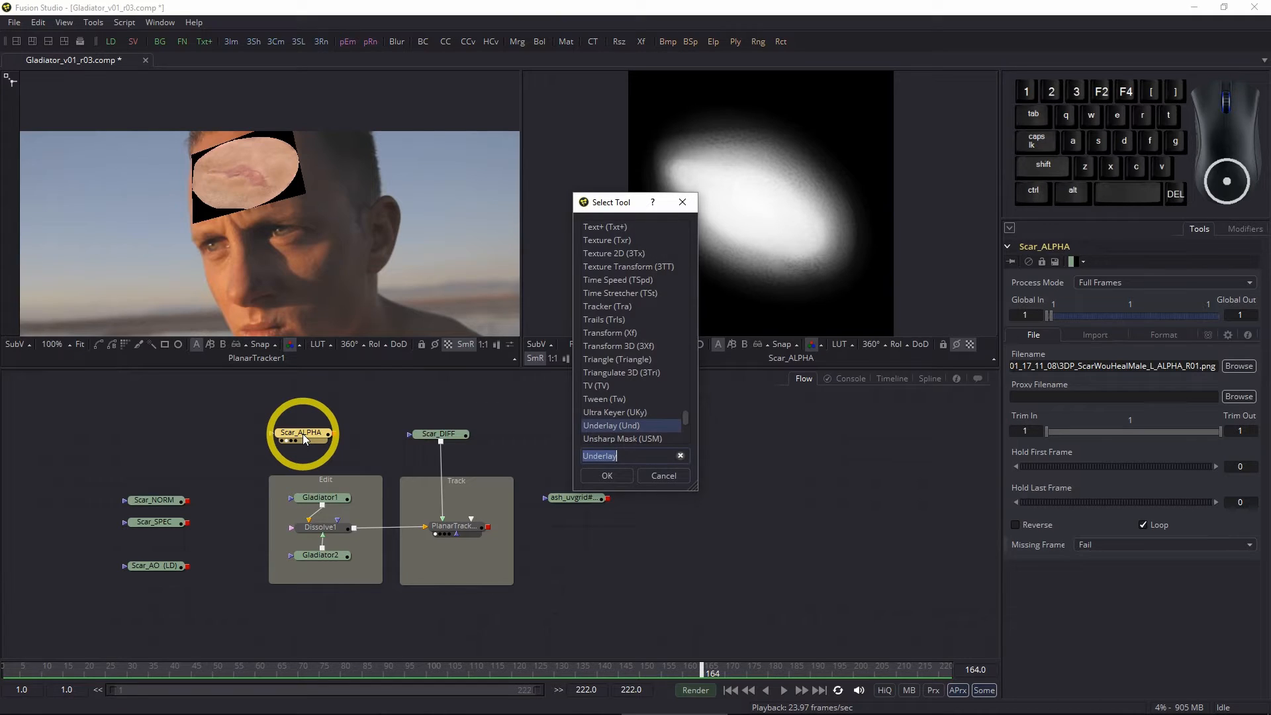
{"action": "type", "text": "bitm"}
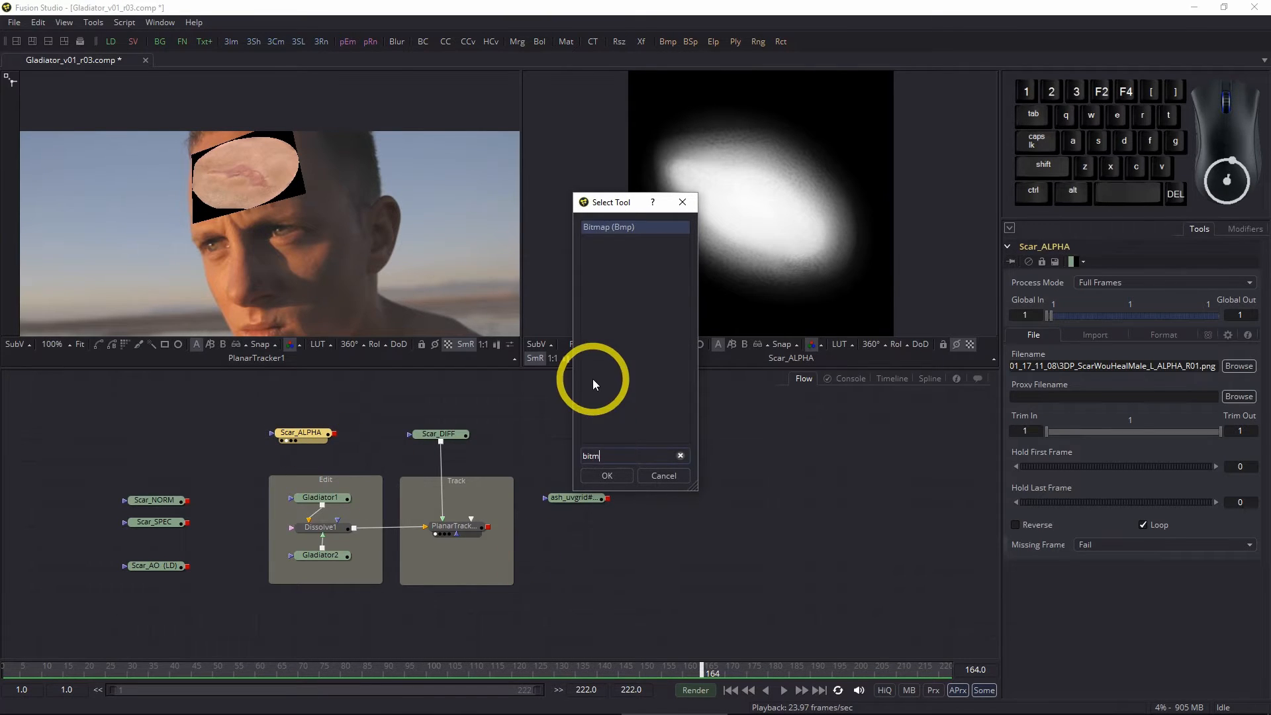
{"action": "left_click", "coordinate": [626, 475]}
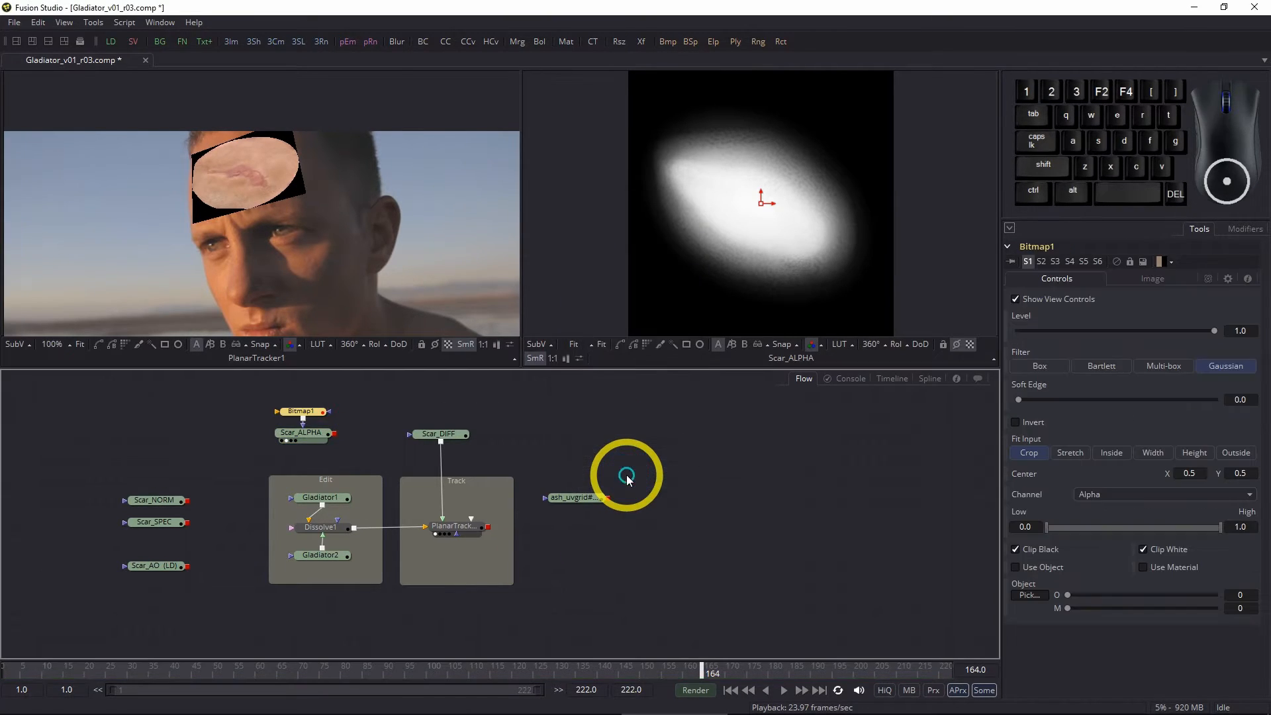
Step: Rewire the nodes so Scar_ALPHA feeds Bitmap1 and Bitmap1 feeds the mask input of Scar_DIFF
{"action": "left_click_drag", "start_coordinate": [303, 413], "coordinate": [313, 402]}
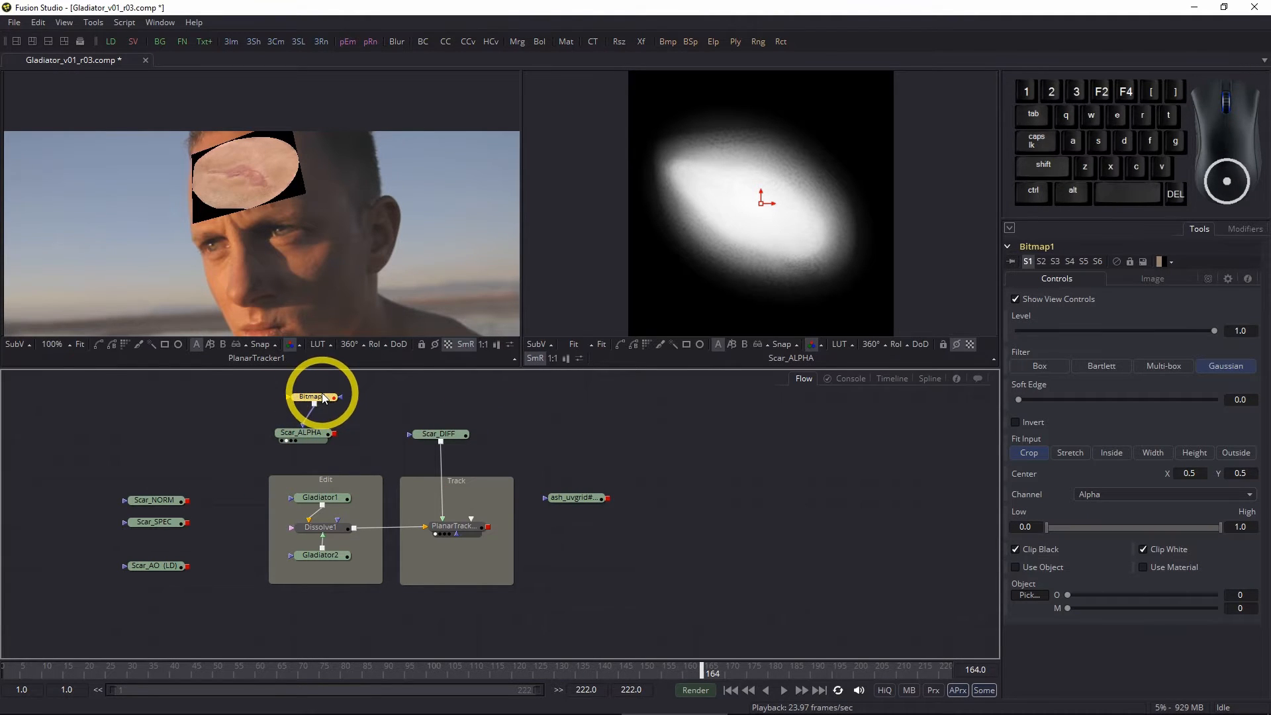
{"action": "left_click_drag", "start_coordinate": [305, 422], "coordinate": [285, 441]}
{"action": "left_click_drag", "start_coordinate": [372, 438], "coordinate": [424, 435]}
{"action": "left_click", "coordinate": [348, 440]}
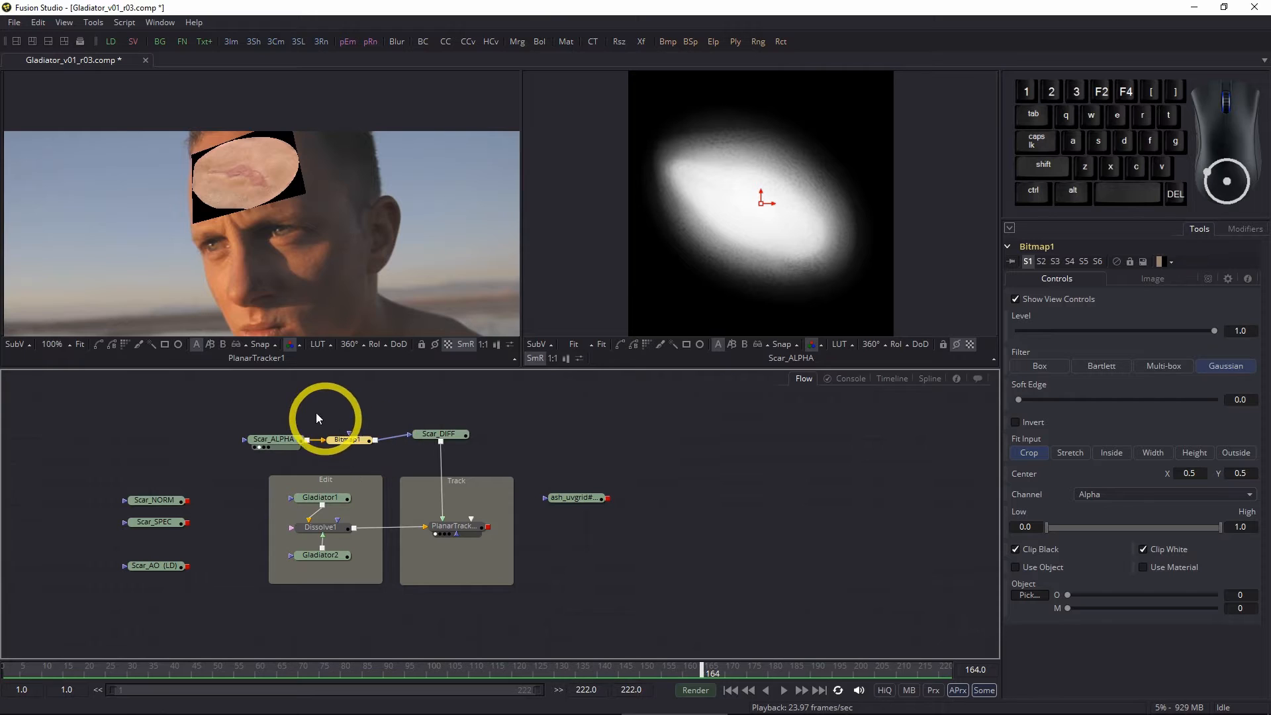
Step: Align Scar_ALPHA and Bitmap1 in one row with Scar_DIFF above the underlays
{"action": "left_click", "coordinate": [562, 458]}
{"action": "left_click_drag", "start_coordinate": [267, 416], "coordinate": [357, 435]}
{"action": "left_click", "coordinate": [352, 440]}
{"action": "left_click", "coordinate": [554, 432]}
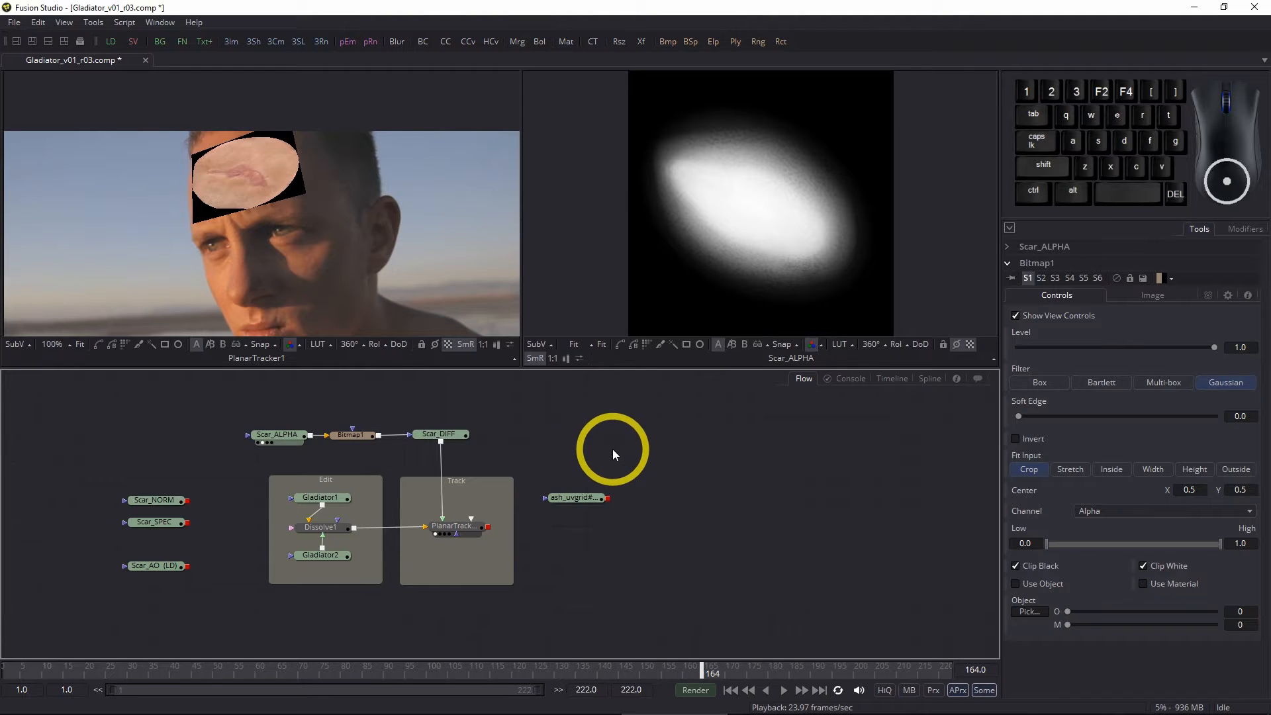
Step: Set Bitmap1's channel to Luminance and save the composition
{"action": "left_click", "coordinate": [364, 436]}
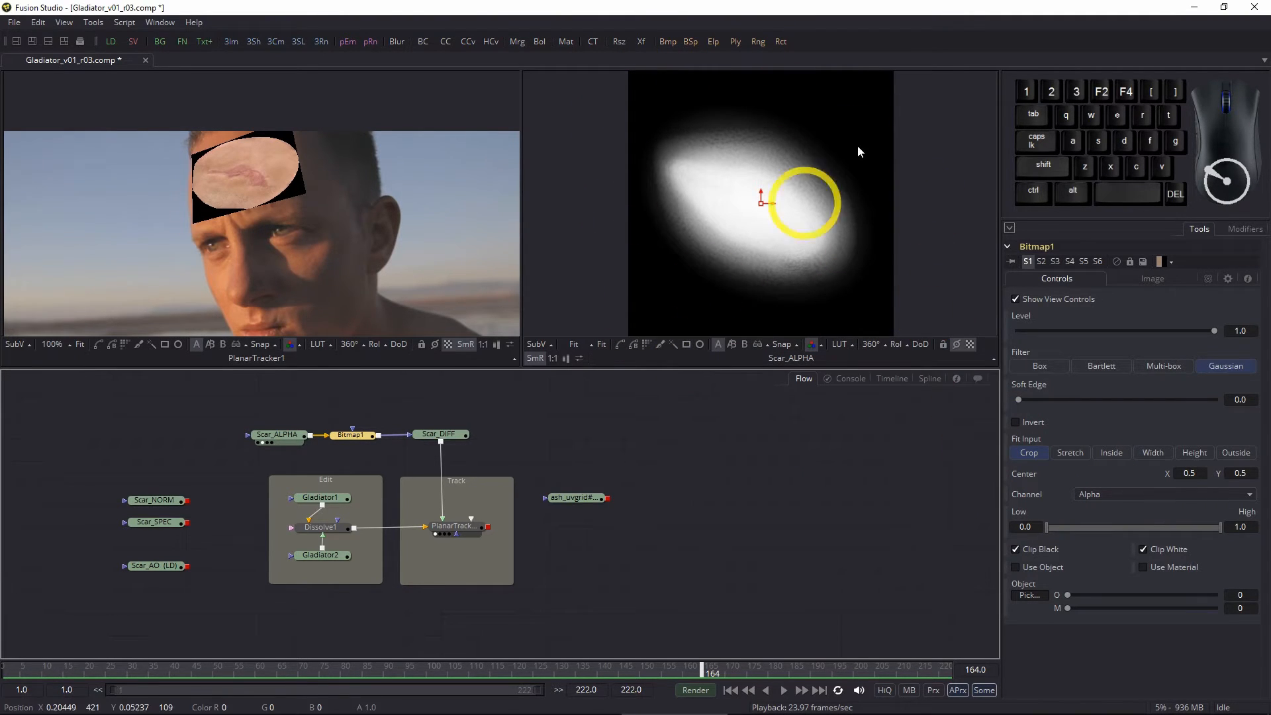
{"action": "left_click", "coordinate": [1110, 491]}
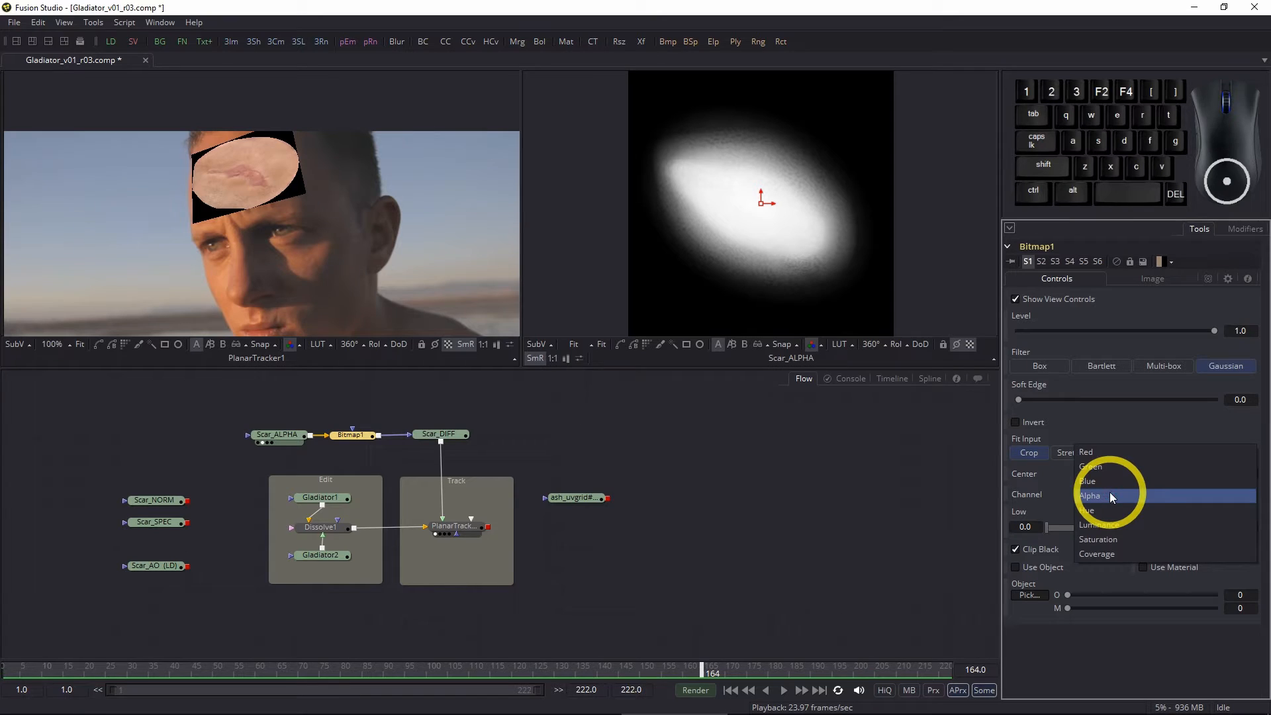
{"action": "left_click", "coordinate": [1107, 526]}
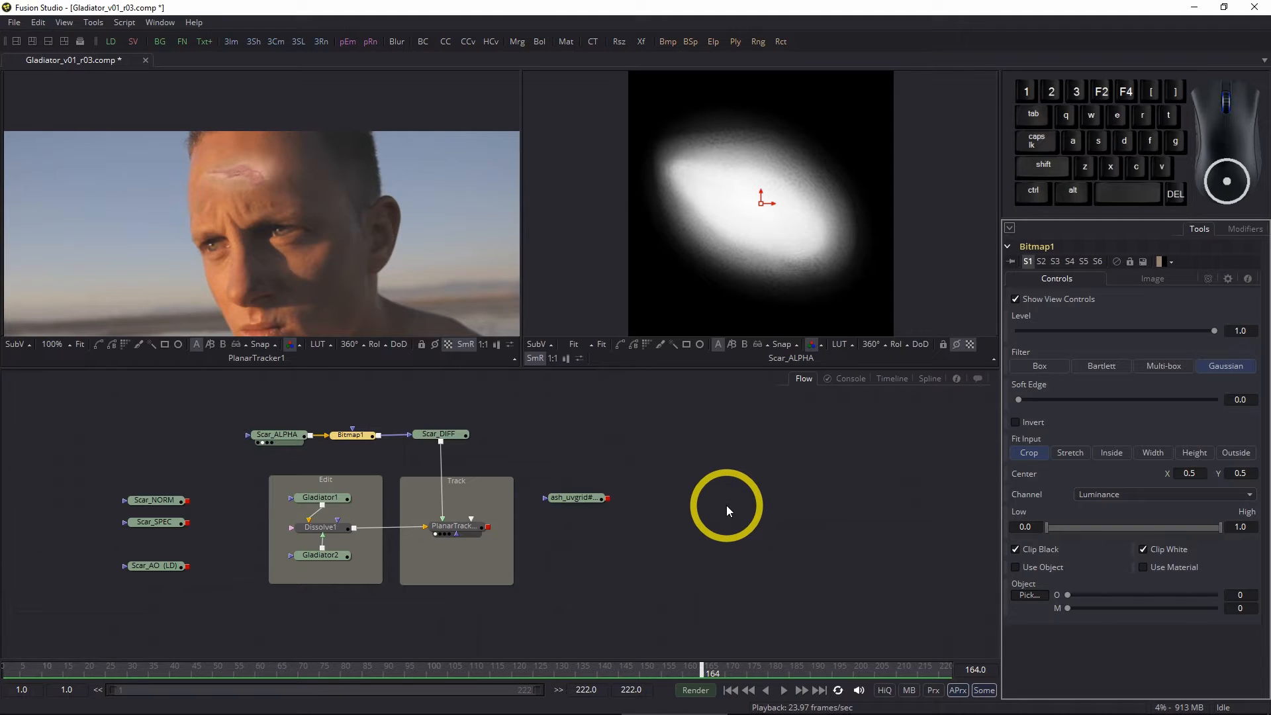
{"action": "key", "text": "ctrl+s"}
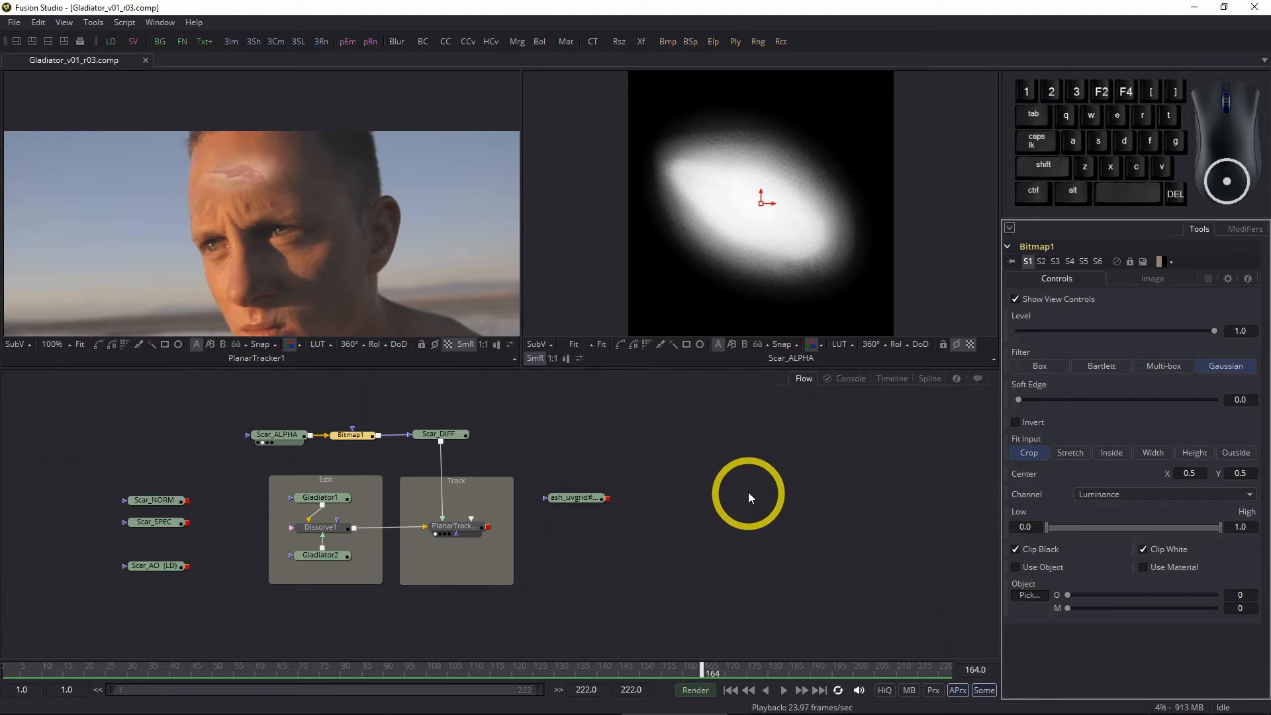
Step: Play back the shot to review the masked scar on the tracked forehead
{"action": "left_click", "coordinate": [785, 693]}
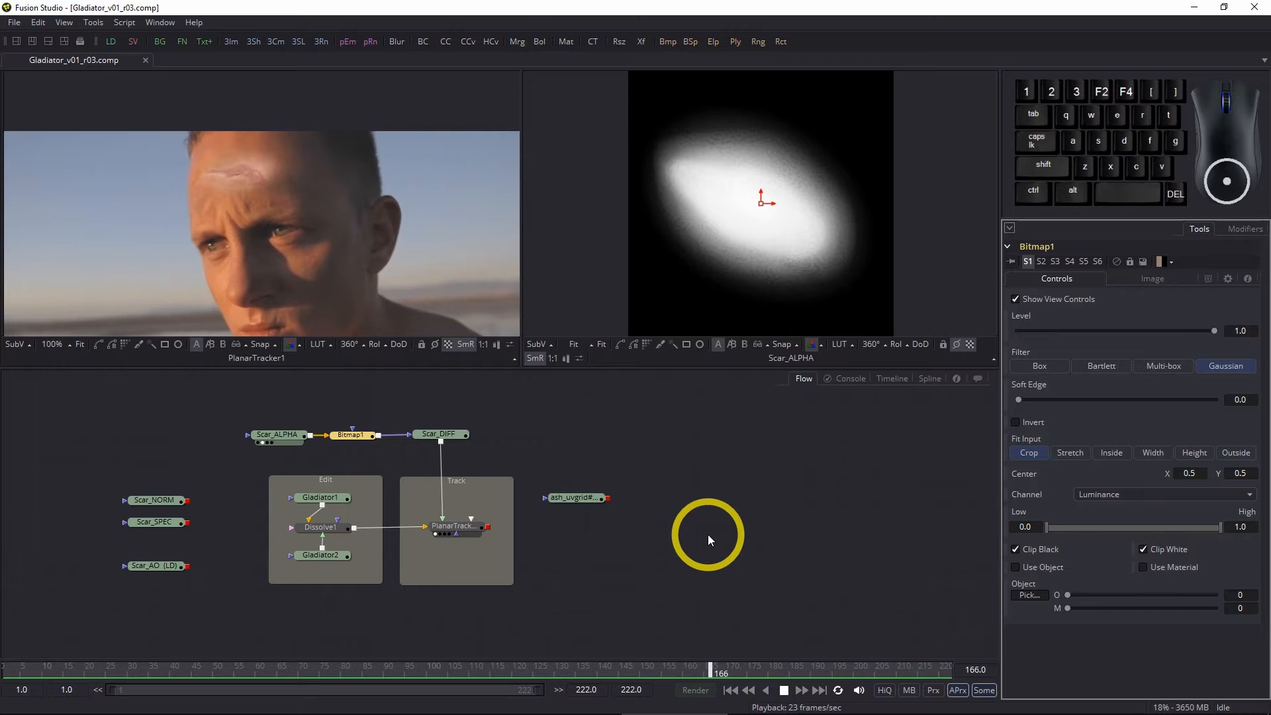
{"action": "left_click", "coordinate": [784, 692]}
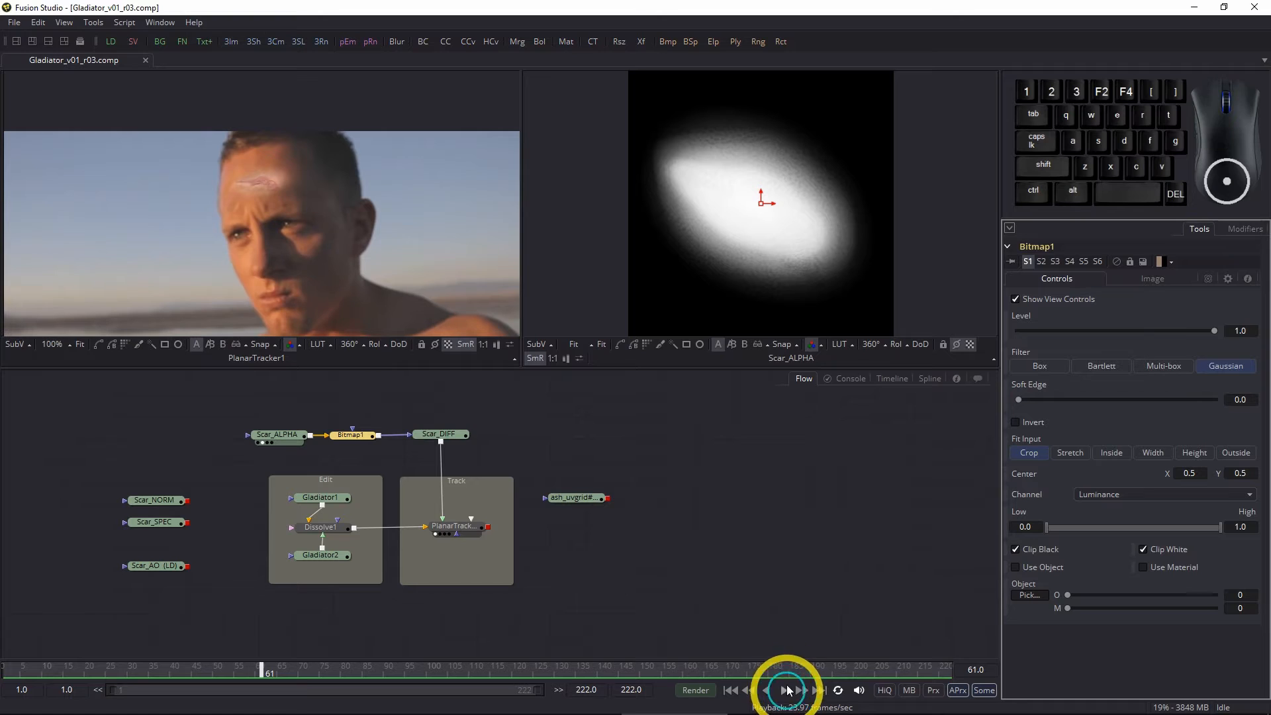
Step: Insert a Transform tool after Scar_DIFF and set its Size to 1.541
{"action": "left_click", "coordinate": [454, 437]}
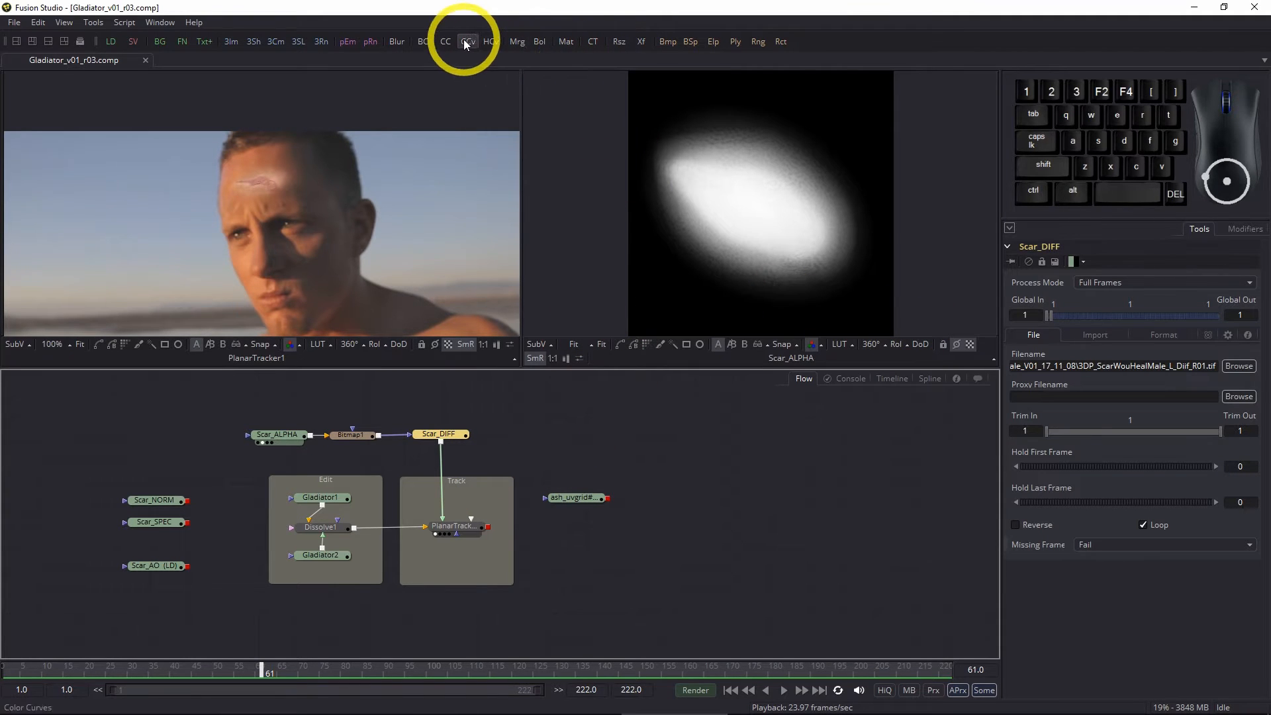
{"action": "left_click", "coordinate": [639, 41]}
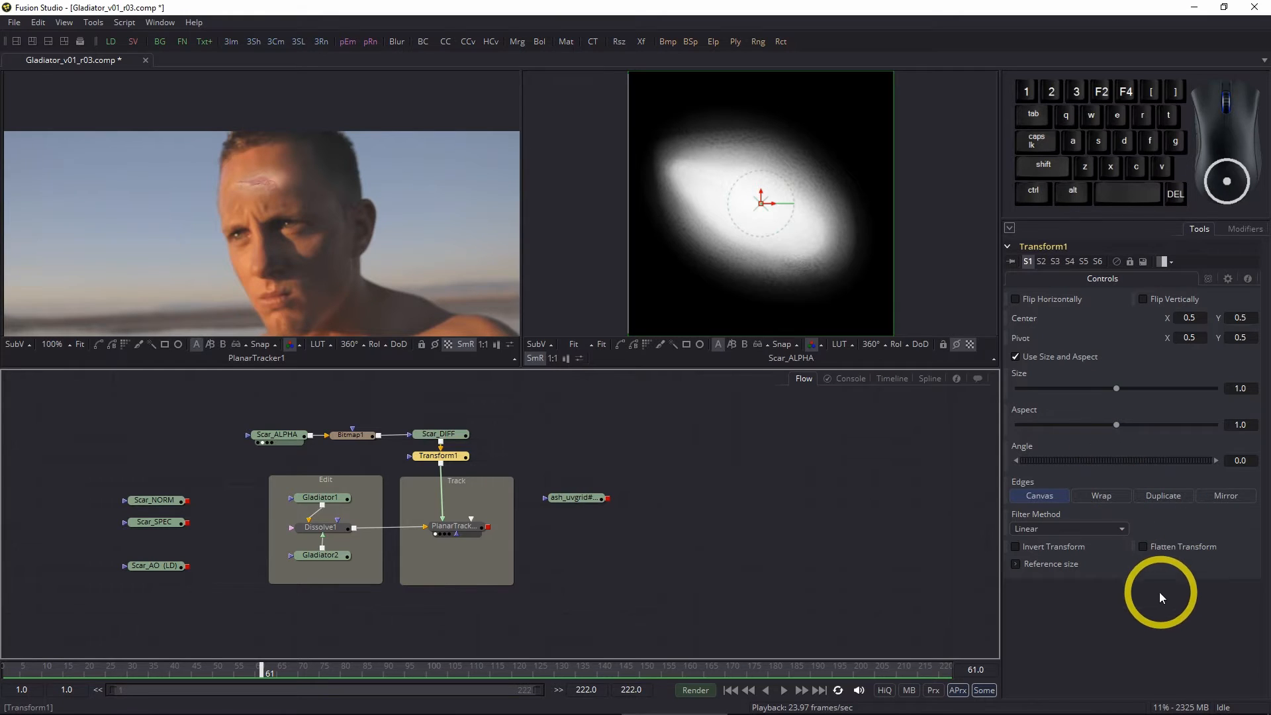
{"action": "left_click_drag", "start_coordinate": [1118, 386], "coordinate": [1131, 392]}
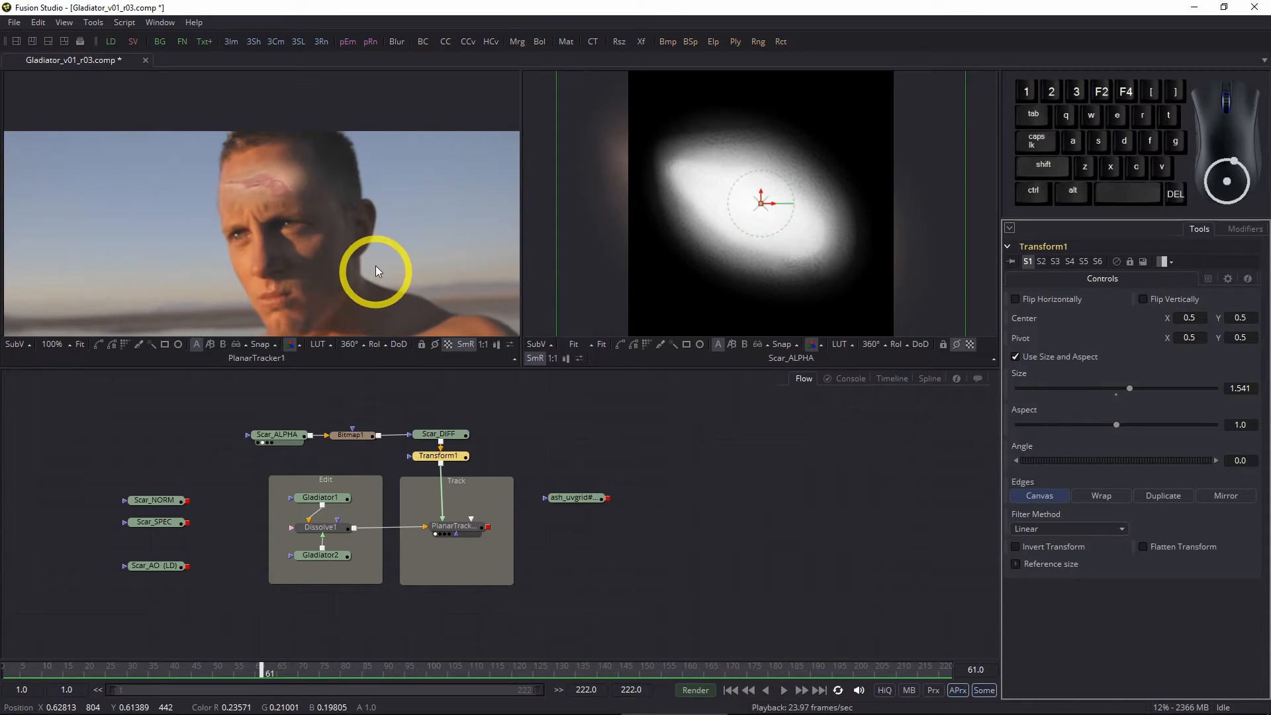
Step: Show the on-screen controls in the PlanarTracker1 view and lower Transform1's Center Y to about 0.393
{"action": "left_click_drag", "start_coordinate": [469, 283], "coordinate": [484, 220]}
{"action": "scroll", "coordinate": [438, 233], "scroll_direction": "down", "scroll_amount": 2}
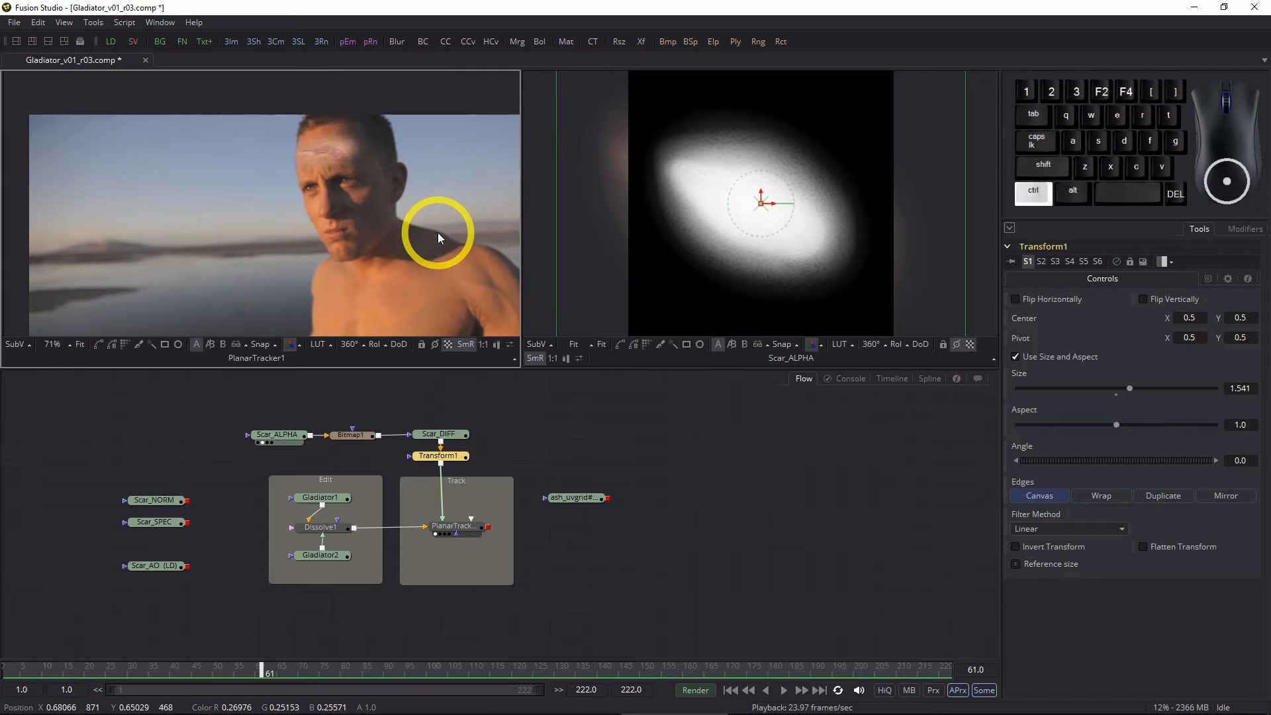
{"action": "left_click", "coordinate": [434, 344]}
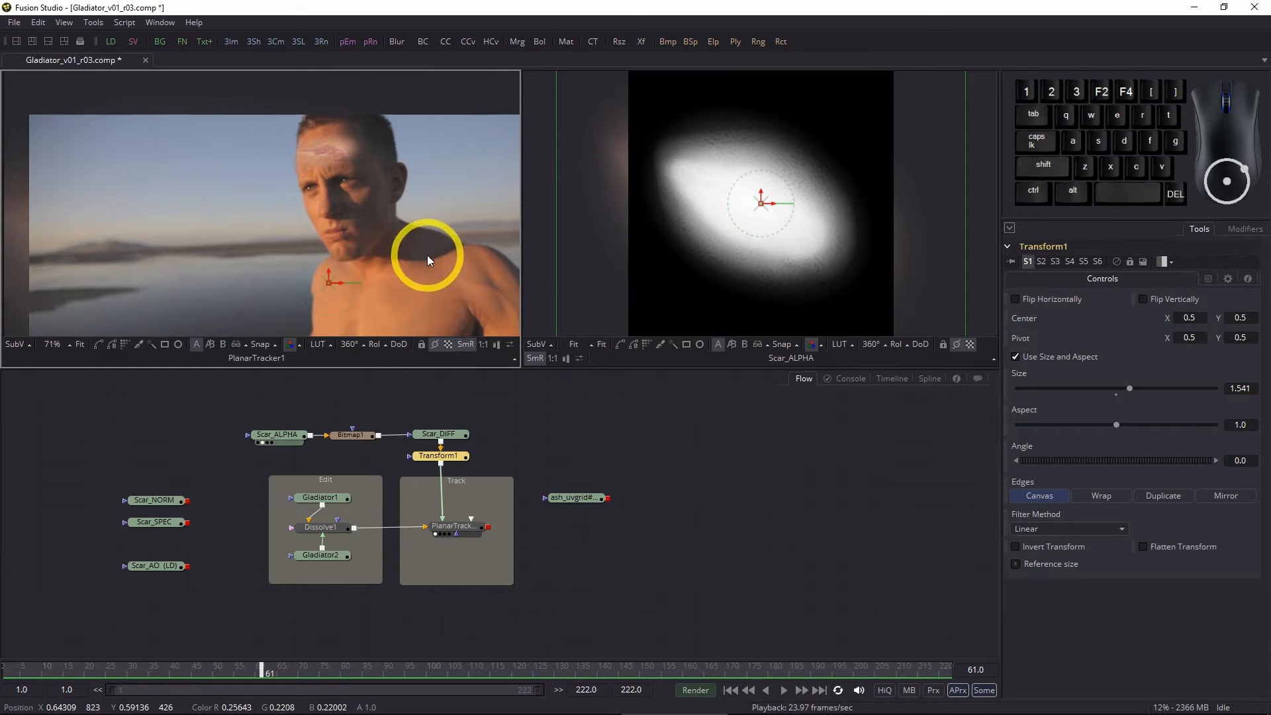
{"action": "scroll", "coordinate": [410, 200], "scroll_direction": "up", "scroll_amount": 1}
{"action": "scroll", "coordinate": [394, 248], "scroll_direction": "up", "scroll_amount": 1}
{"action": "left_click_drag", "start_coordinate": [405, 252], "coordinate": [396, 225]}
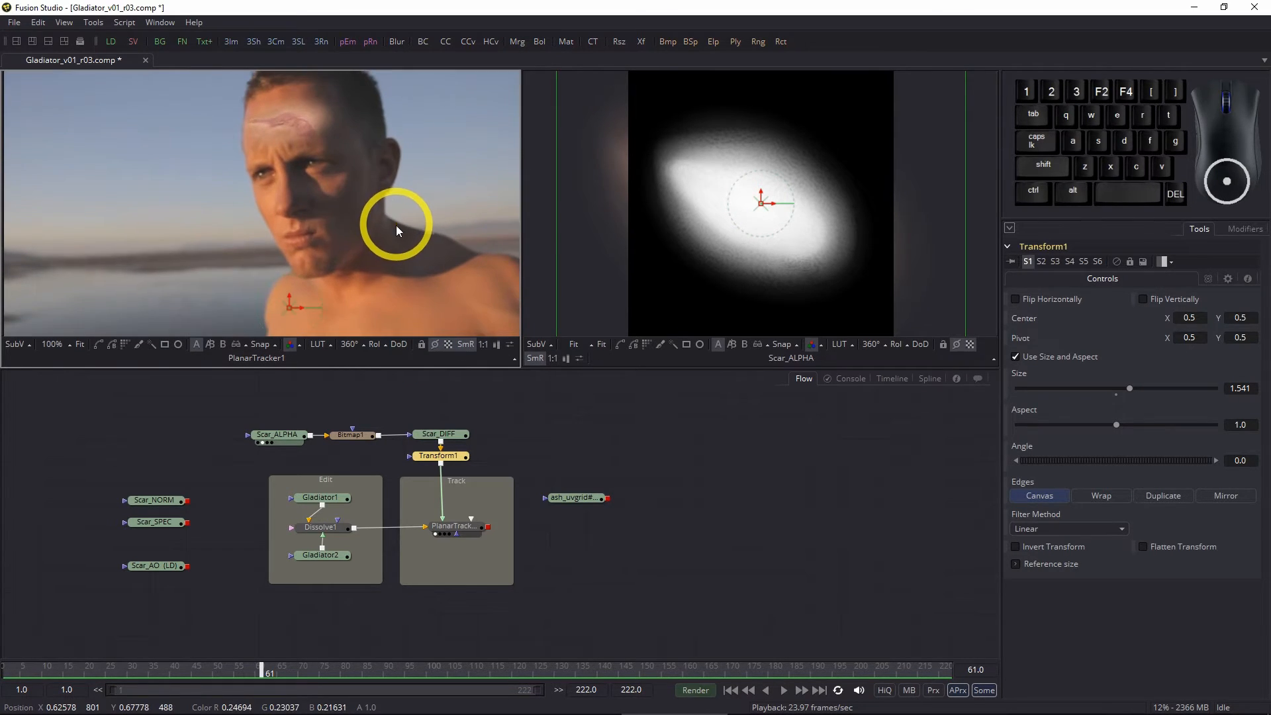
{"action": "left_click_drag", "start_coordinate": [287, 296], "coordinate": [304, 348]}
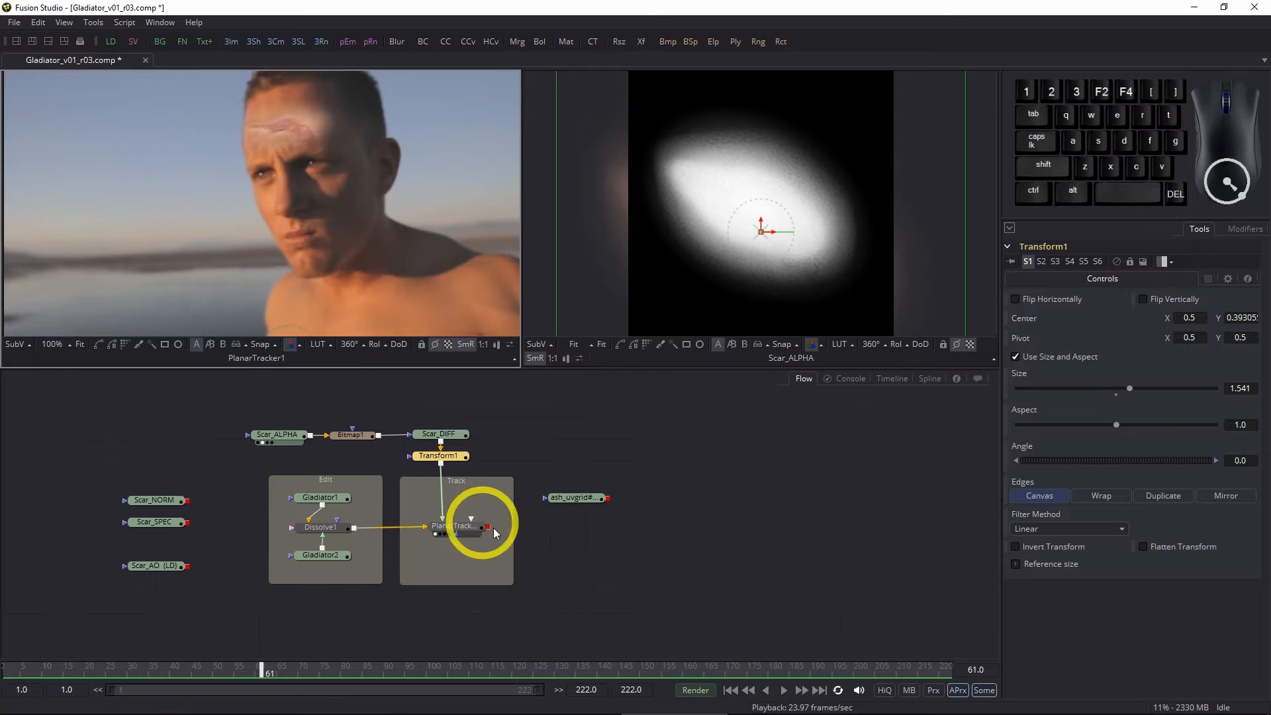
Step: Save the composition and play back the shot to review the repositioned scar
{"action": "key", "text": "ctrl+s"}
{"action": "left_click", "coordinate": [785, 690]}
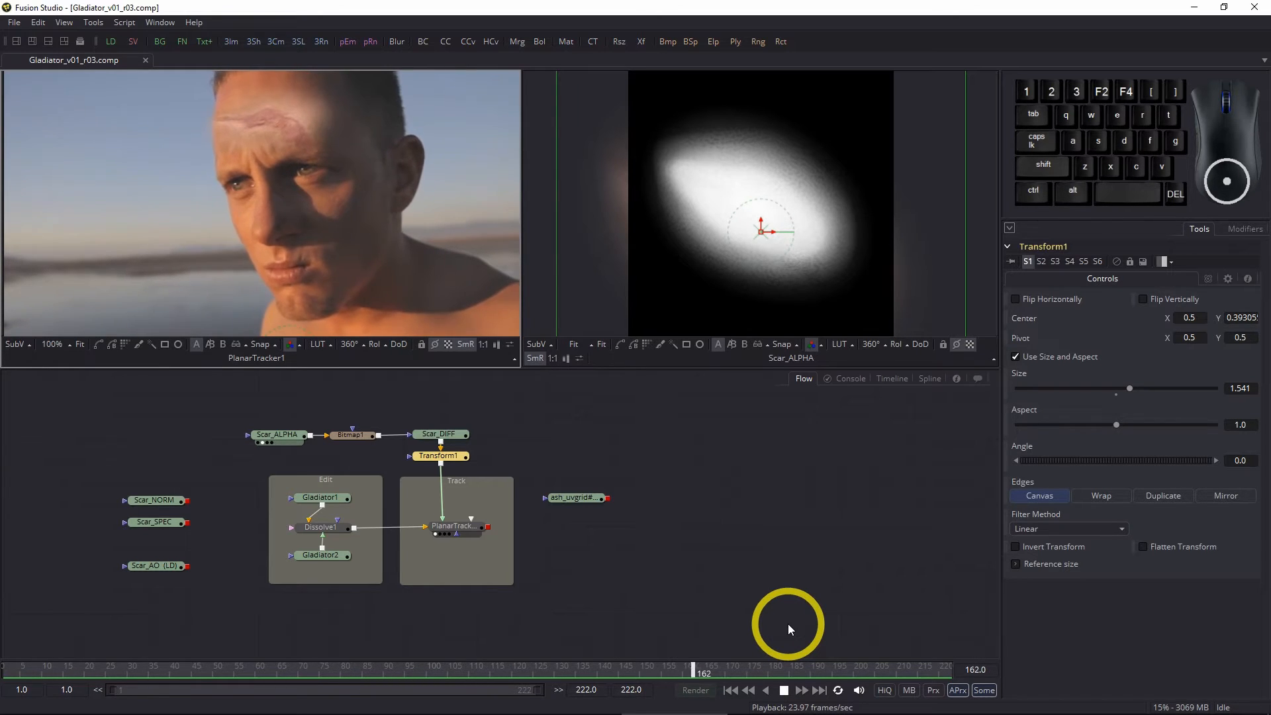
{"action": "left_click", "coordinate": [784, 691]}
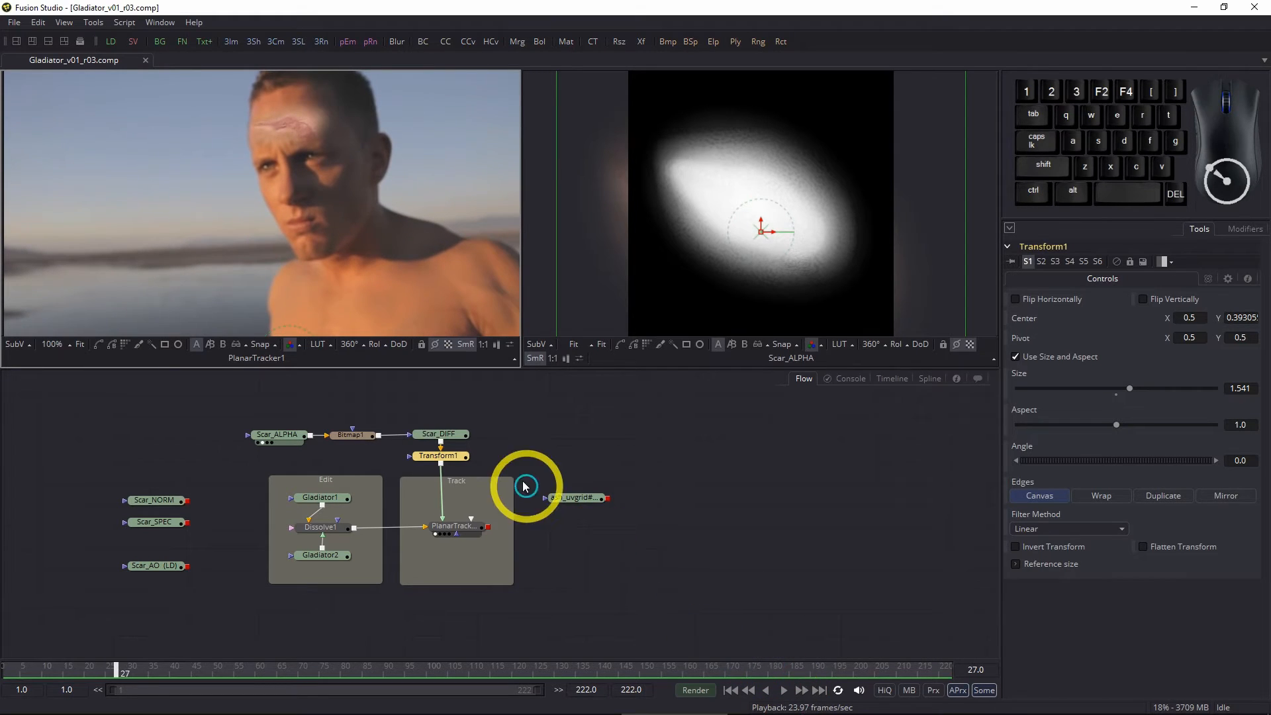
Step: Select PlanarTracker1, play back the shot to check its corner pin, and return to the first frame
{"action": "left_click", "coordinate": [466, 528]}
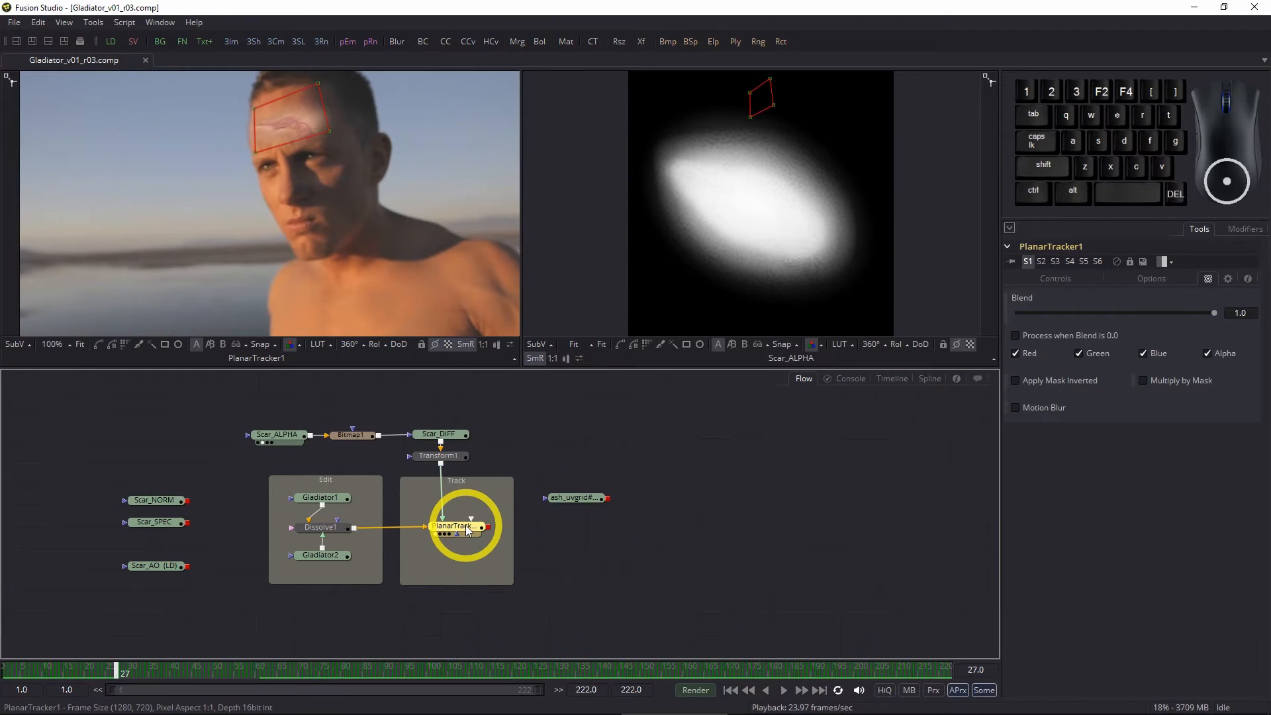
{"action": "left_click", "coordinate": [784, 691]}
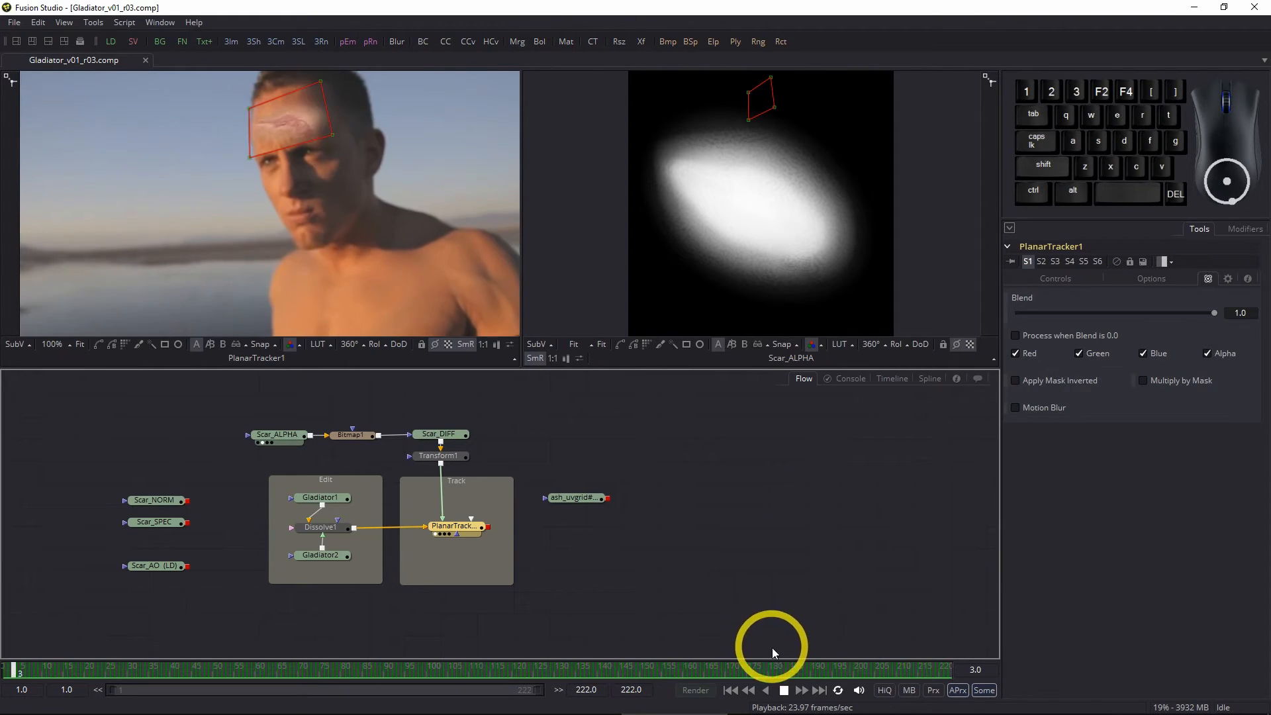
{"action": "left_click", "coordinate": [784, 690]}
{"action": "left_click", "coordinate": [753, 521]}
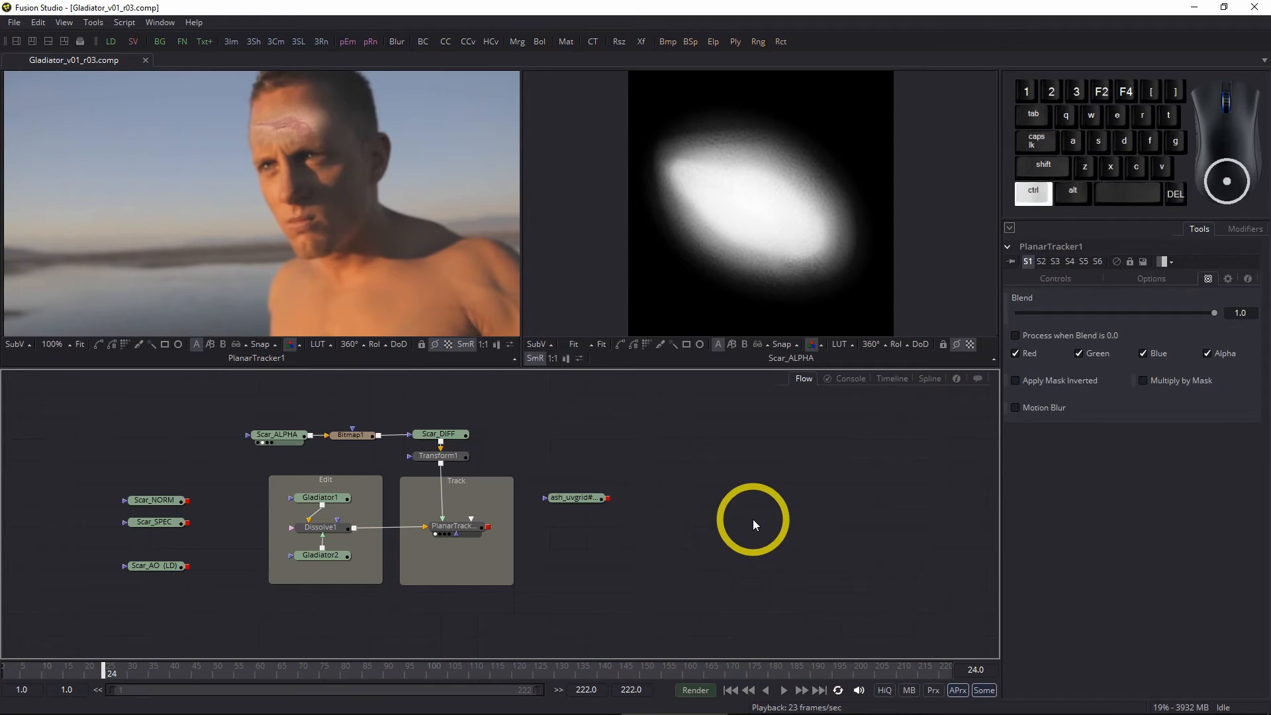
{"action": "left_click", "coordinate": [738, 691]}
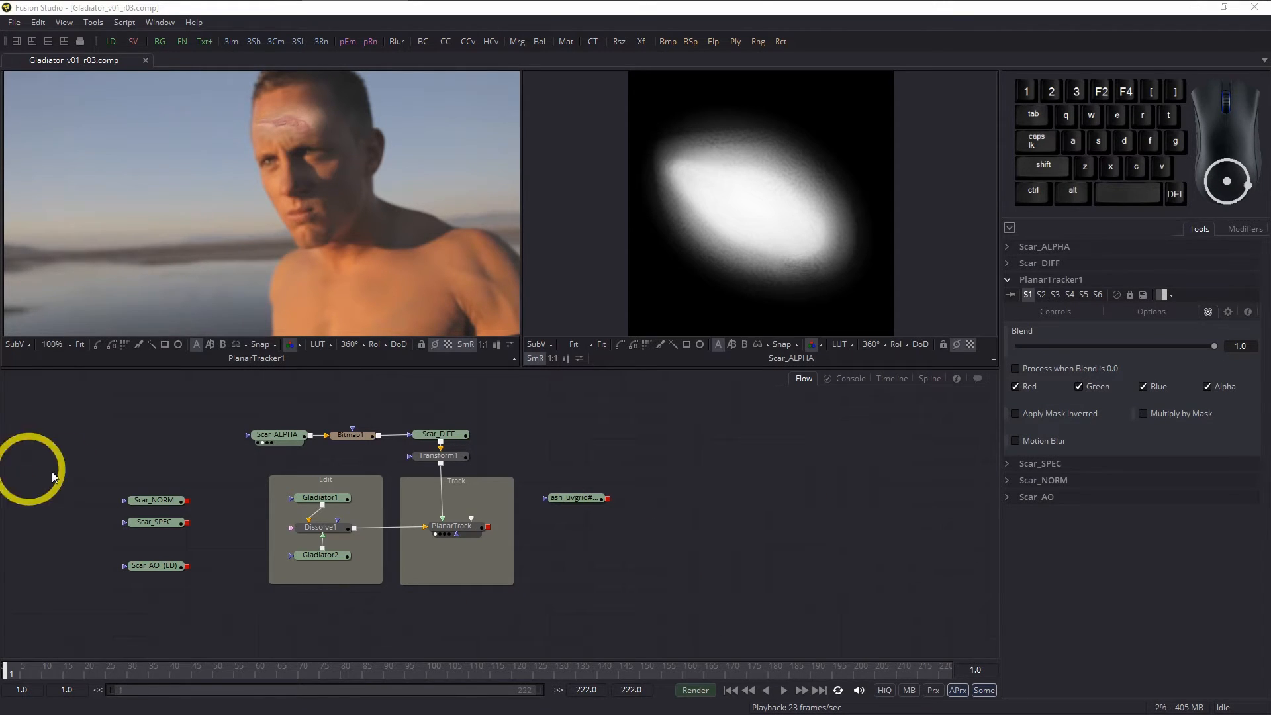
Step: Move Scar_ALPHA below Scar_AO with the other scar loaders and delete Bitmap1
{"action": "left_click_drag", "start_coordinate": [287, 436], "coordinate": [154, 593]}
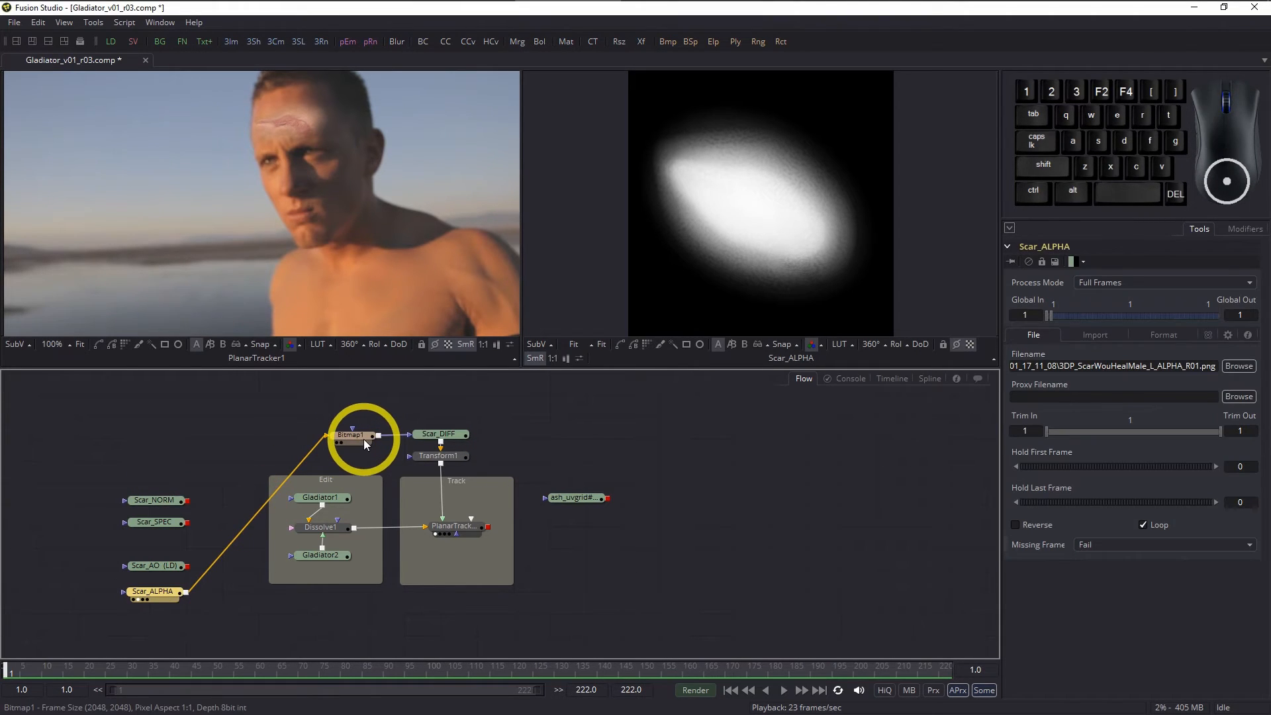
{"action": "left_click_drag", "start_coordinate": [364, 439], "coordinate": [304, 441]}
{"action": "left_click", "coordinate": [395, 435]}
{"action": "left_click", "coordinate": [306, 439]}
{"action": "key", "text": "Delete"}
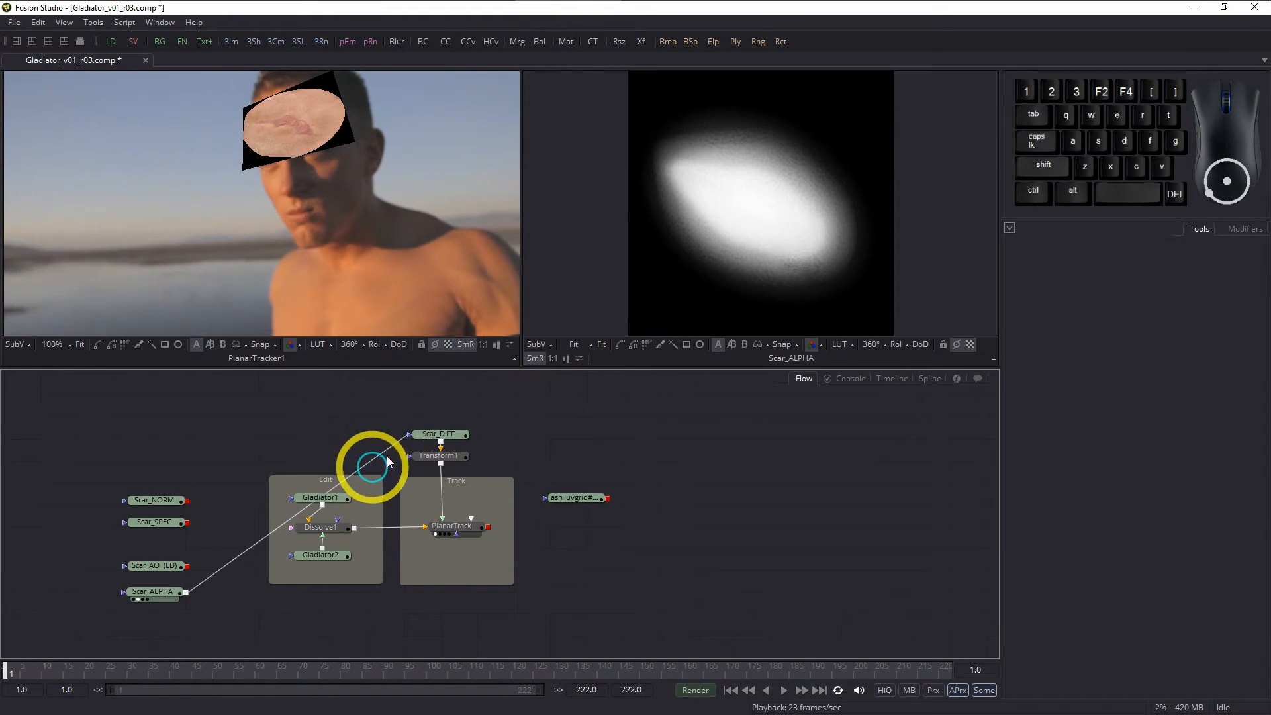
Step: Delete Transform1 and place Scar_DIFF above Scar_NORM, disconnected from both Scar_ALPHA and PlanarTracker1
{"action": "left_click_drag", "start_coordinate": [400, 440], "coordinate": [358, 466]}
{"action": "left_click_drag", "start_coordinate": [438, 438], "coordinate": [159, 472]}
{"action": "left_click", "coordinate": [437, 455]}
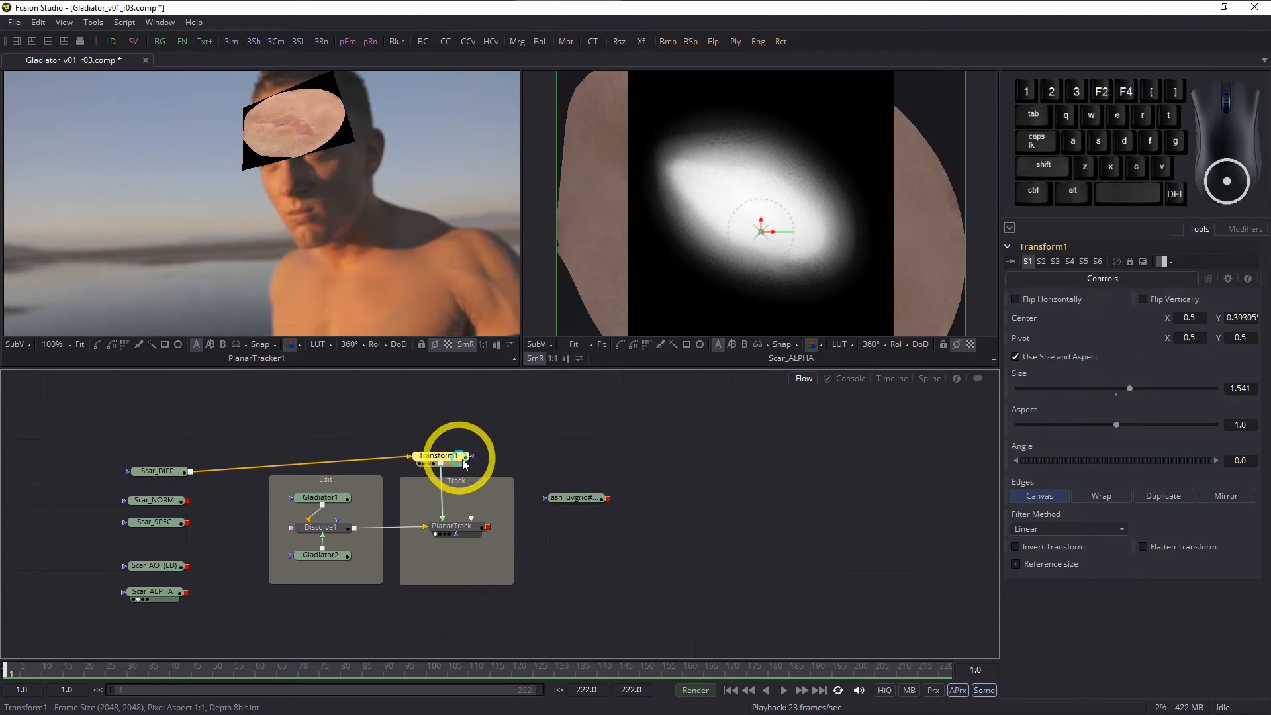
{"action": "key", "text": "Delete"}
{"action": "left_click_drag", "start_coordinate": [433, 517], "coordinate": [384, 405]}
Step: Tidy the flow with ash_uvgrid inside the Track underlay and the five scar loaders in an even column, and save the composition
{"action": "left_click_drag", "start_coordinate": [586, 498], "coordinate": [469, 553]}
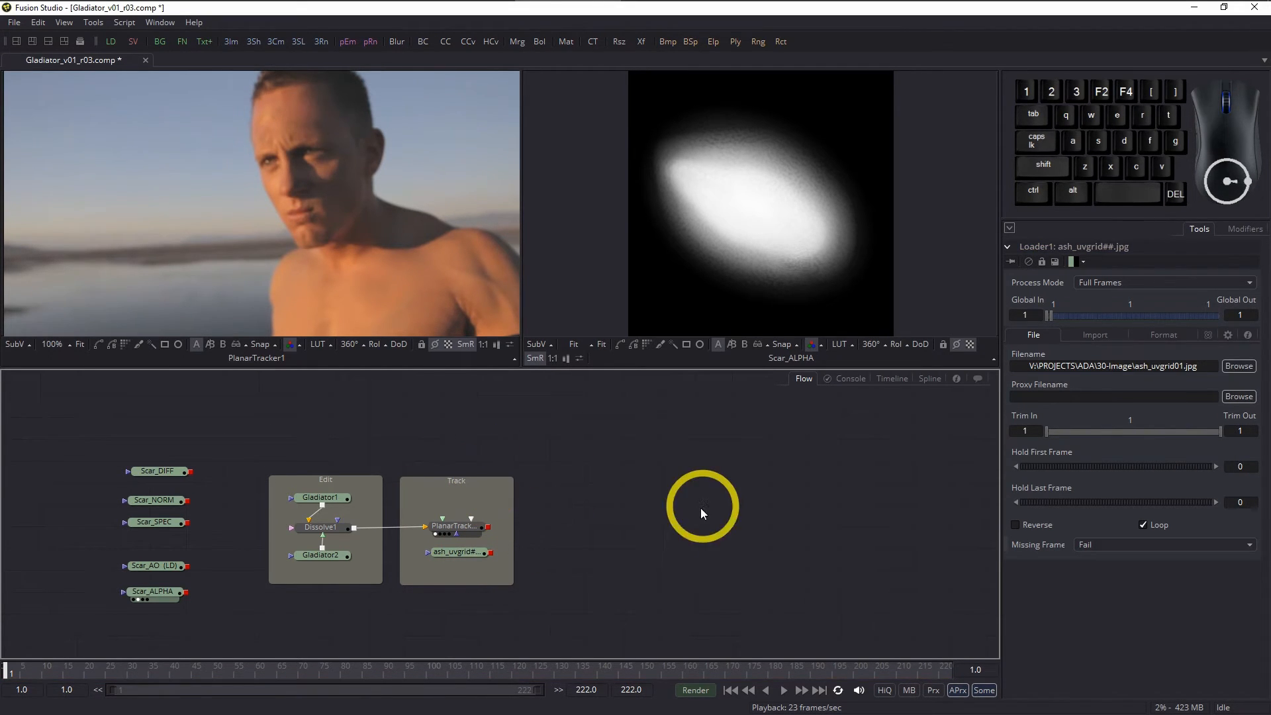
{"action": "mouse_move", "coordinate": [154, 567]}
{"action": "left_mouse_down"}
{"action": "mouse_move", "coordinate": [159, 540]}
{"action": "mouse_move", "coordinate": [164, 549]}
{"action": "left_mouse_up"}
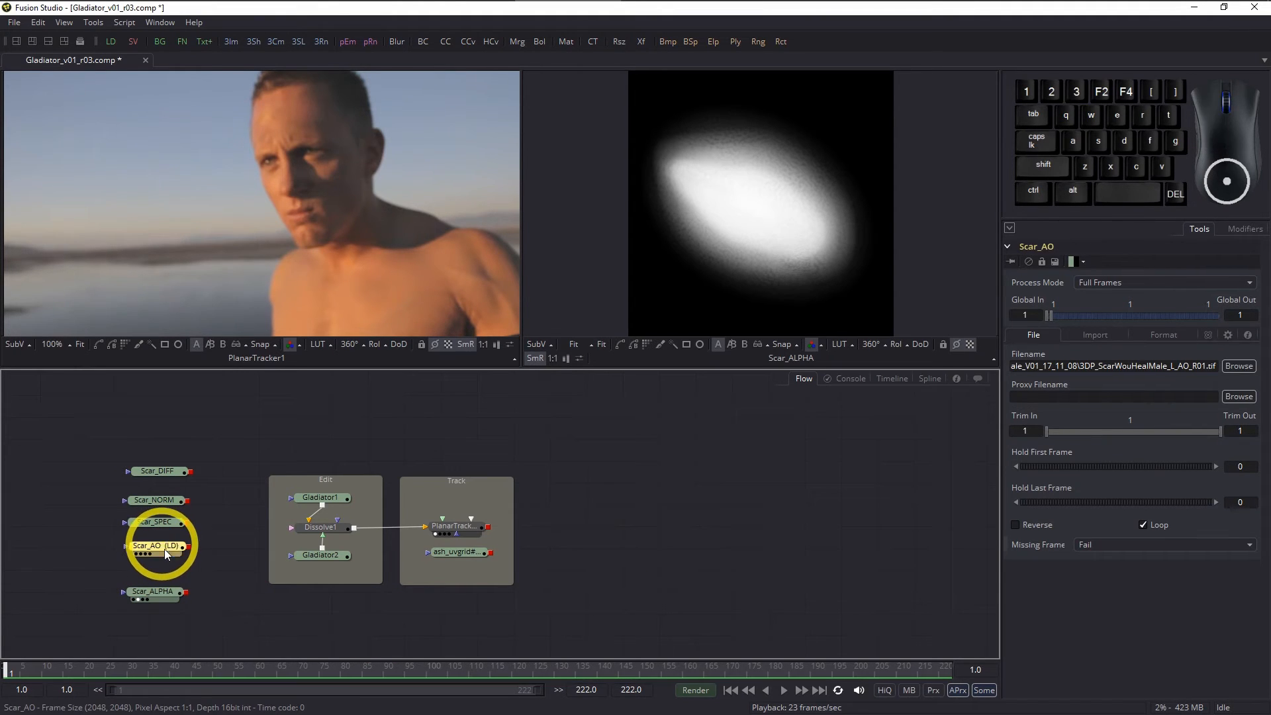
{"action": "left_click_drag", "start_coordinate": [168, 594], "coordinate": [172, 578]}
{"action": "left_click_drag", "start_coordinate": [165, 473], "coordinate": [167, 475]}
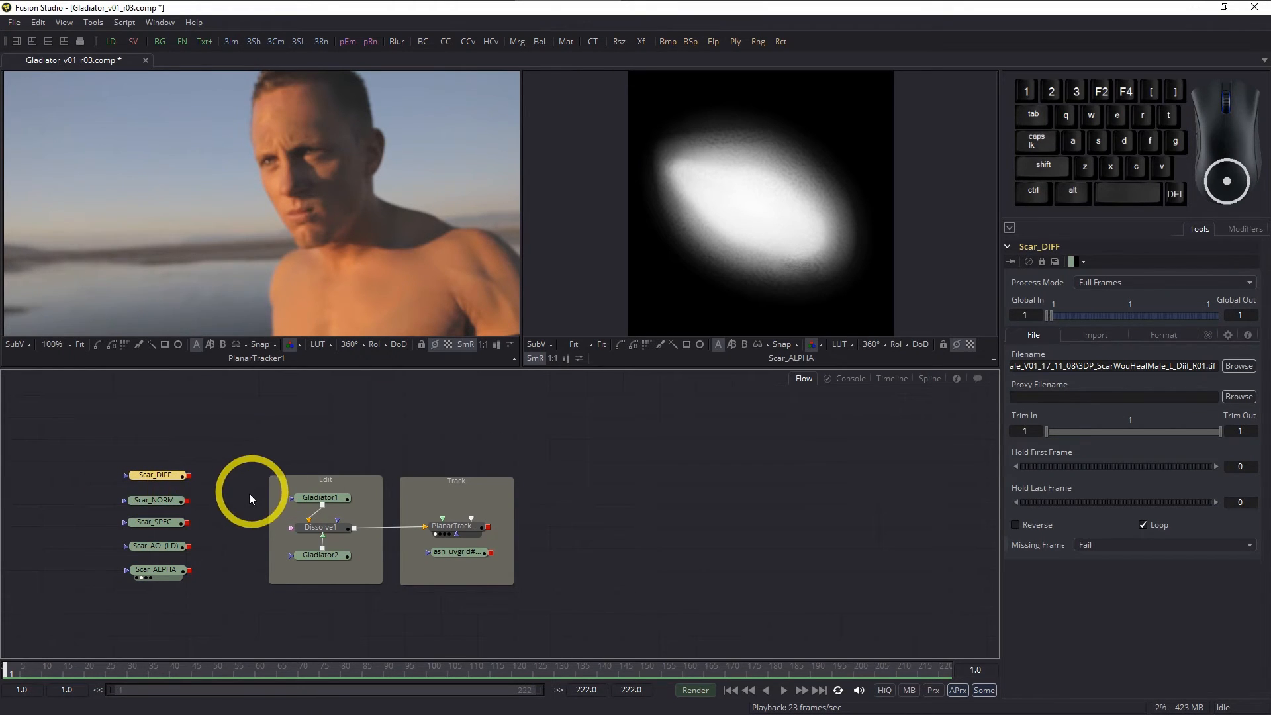
{"action": "left_click", "coordinate": [675, 549]}
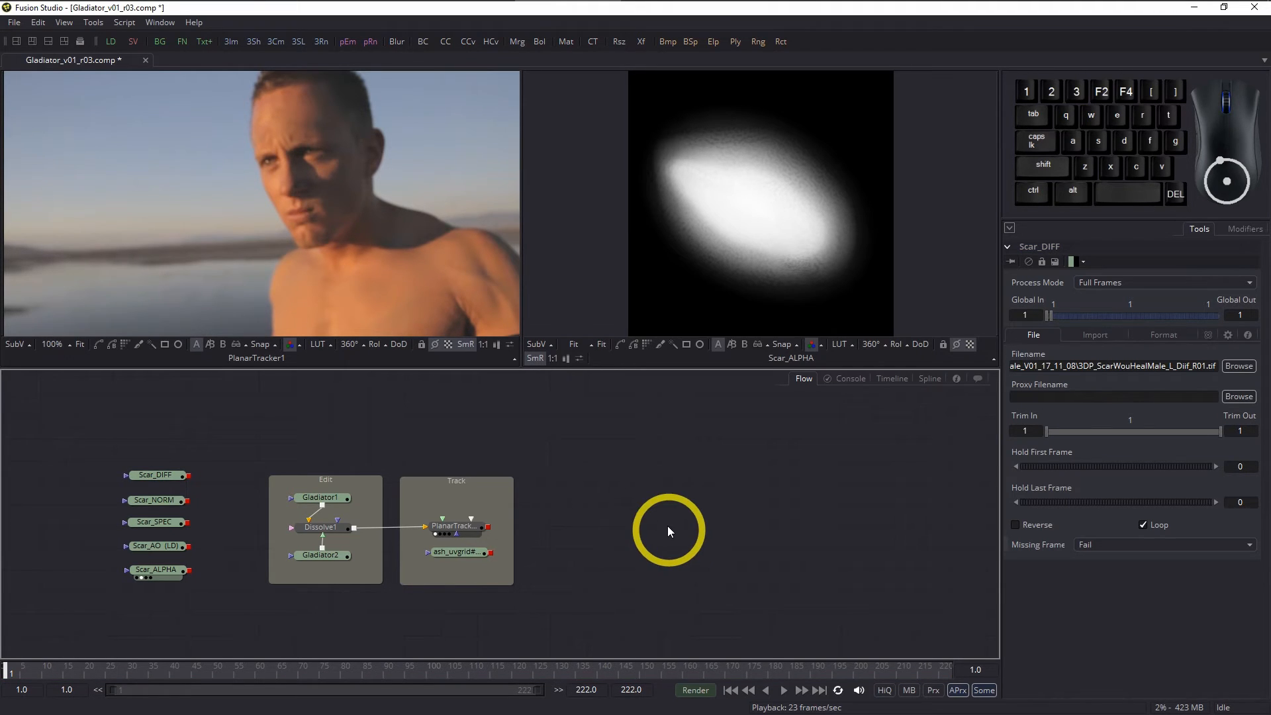
{"action": "key", "text": "ctrl"}
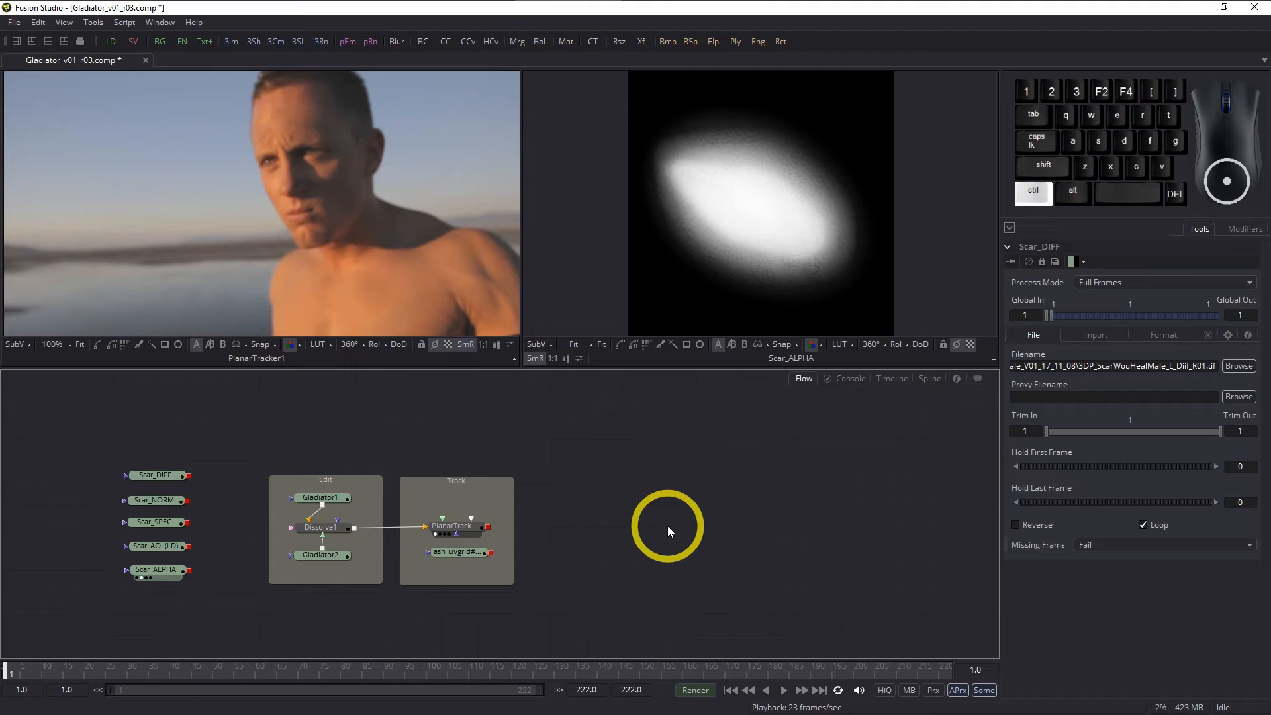
{"action": "key", "text": "ctrl+s"}
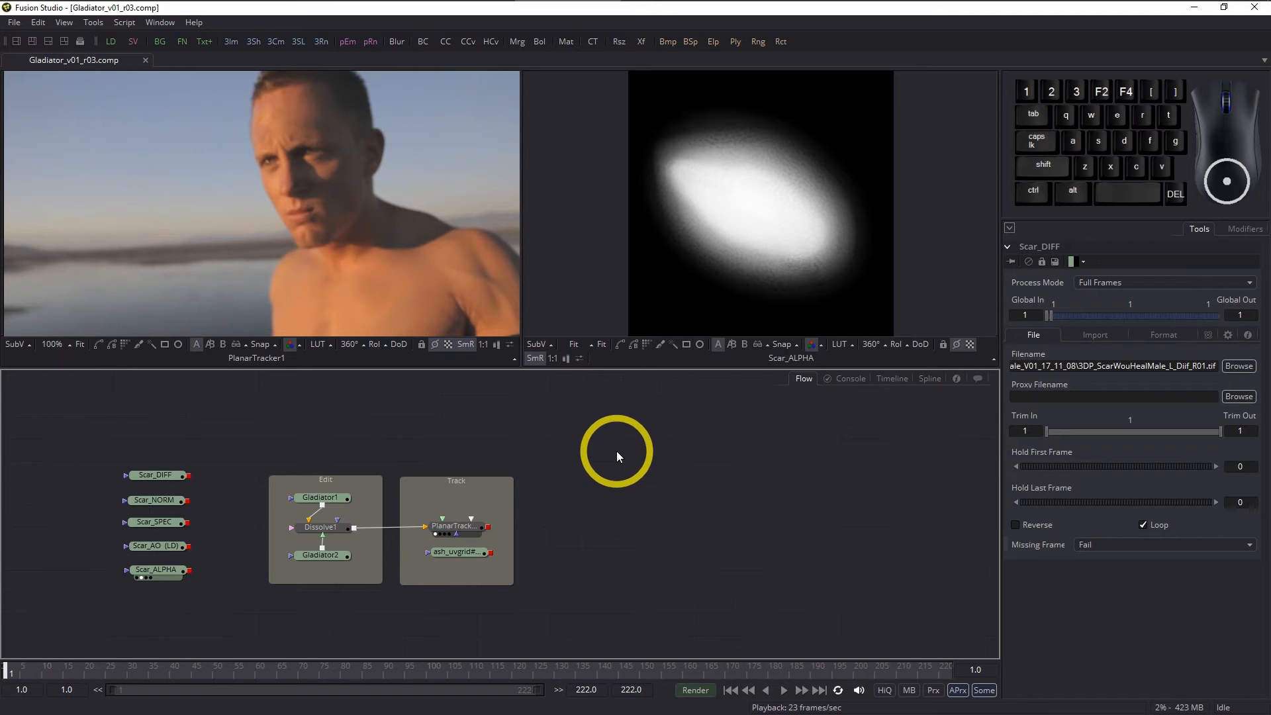
Step: Switch to File Explorer to examine the scar folder's OBJ and FBX model files, and return to Fusion Studio
{"action": "left_click", "coordinate": [145, 714]}
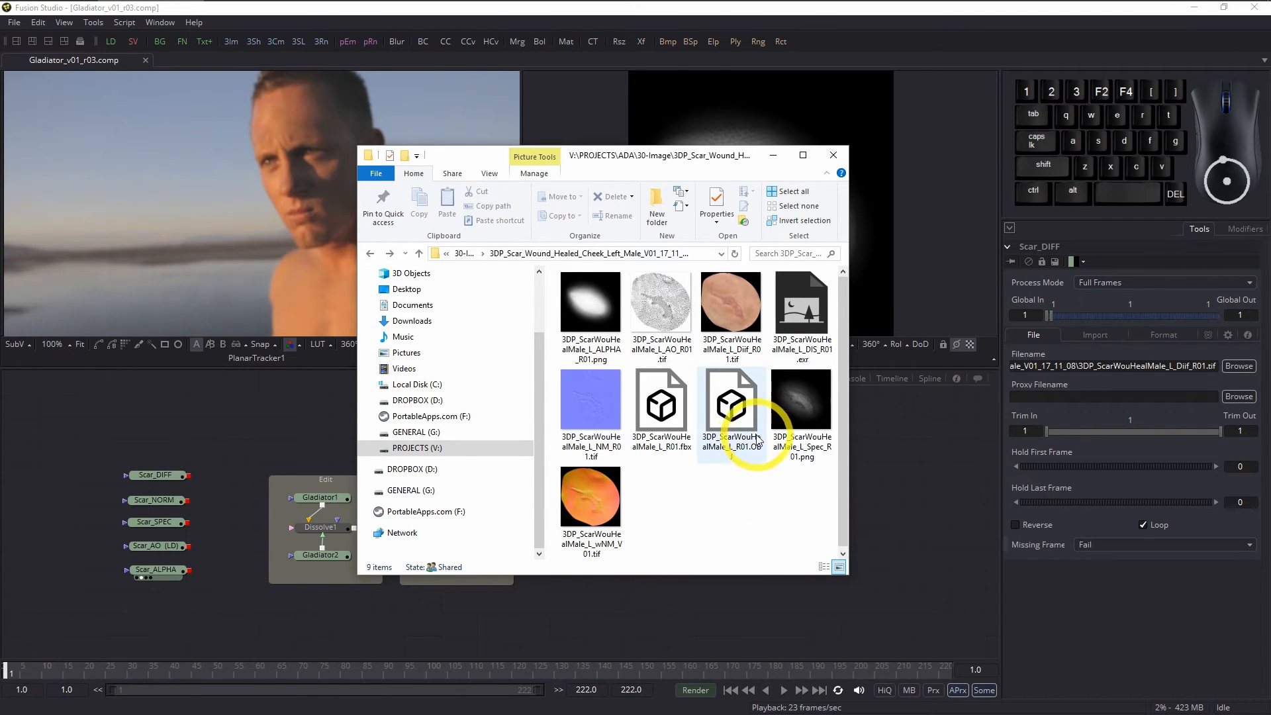
{"action": "left_click", "coordinate": [670, 409]}
{"action": "left_click", "coordinate": [734, 409]}
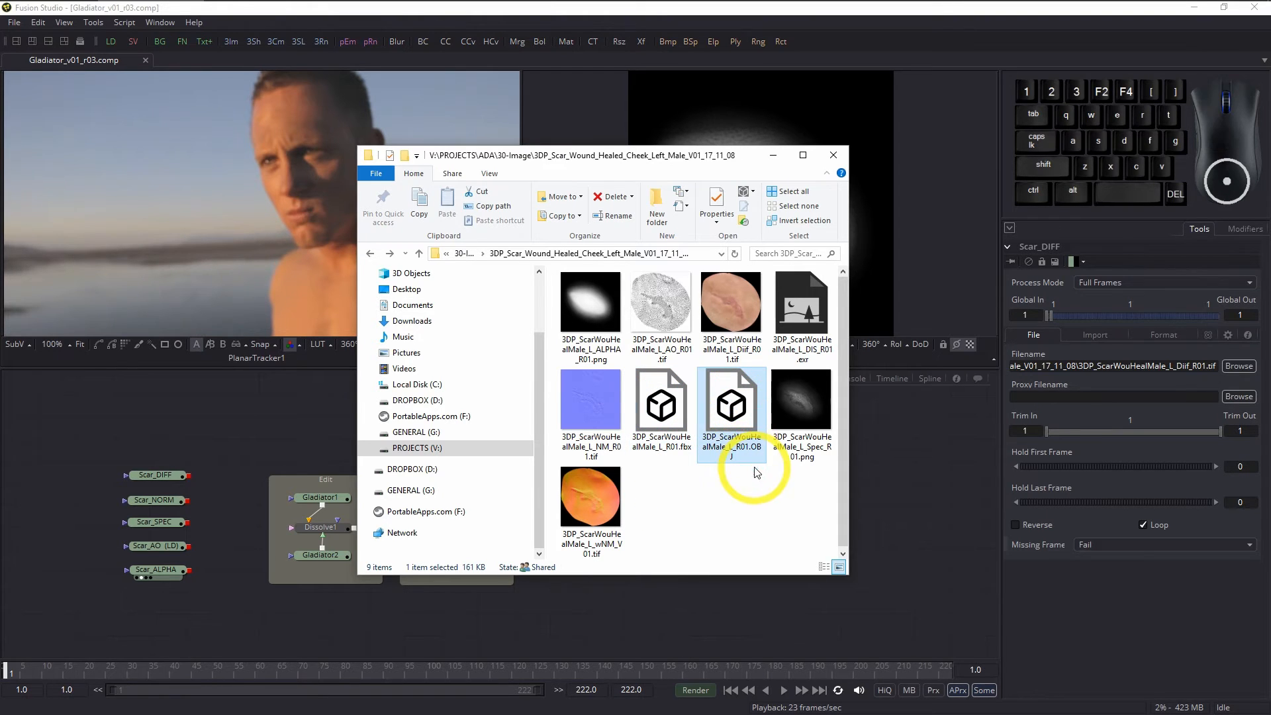
{"action": "left_click", "coordinate": [660, 402]}
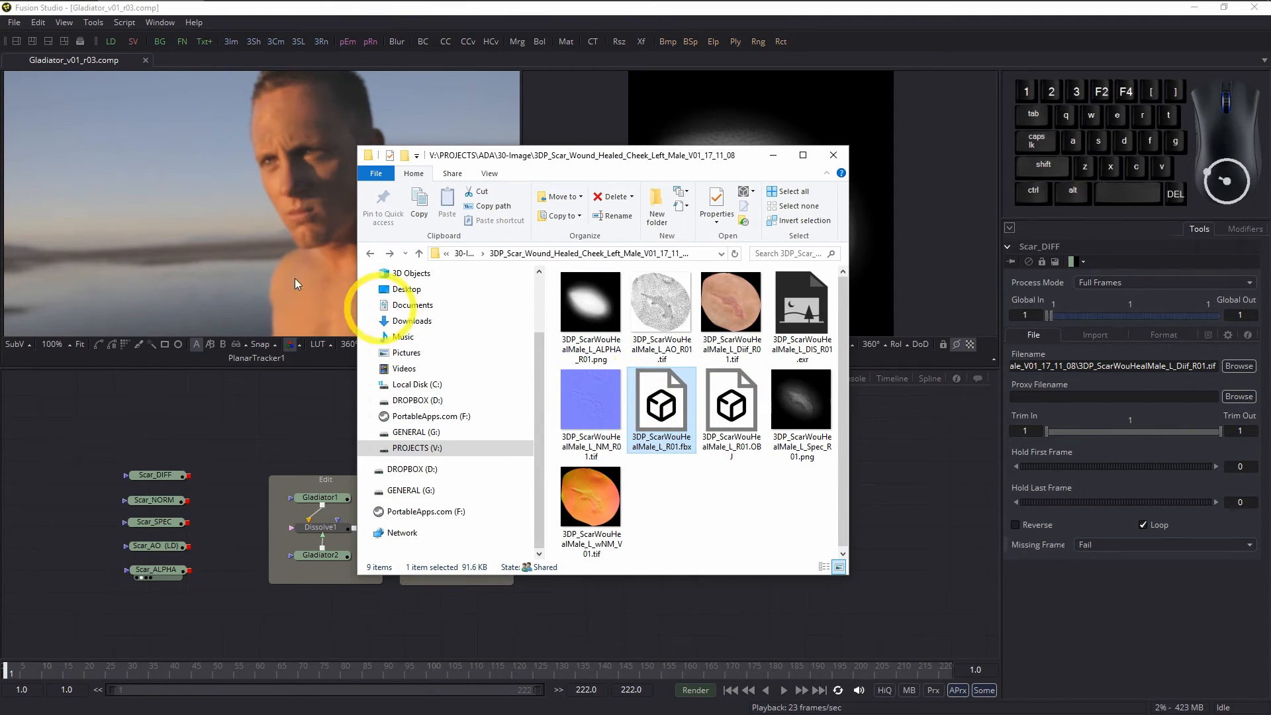
{"action": "left_click", "coordinate": [231, 14]}
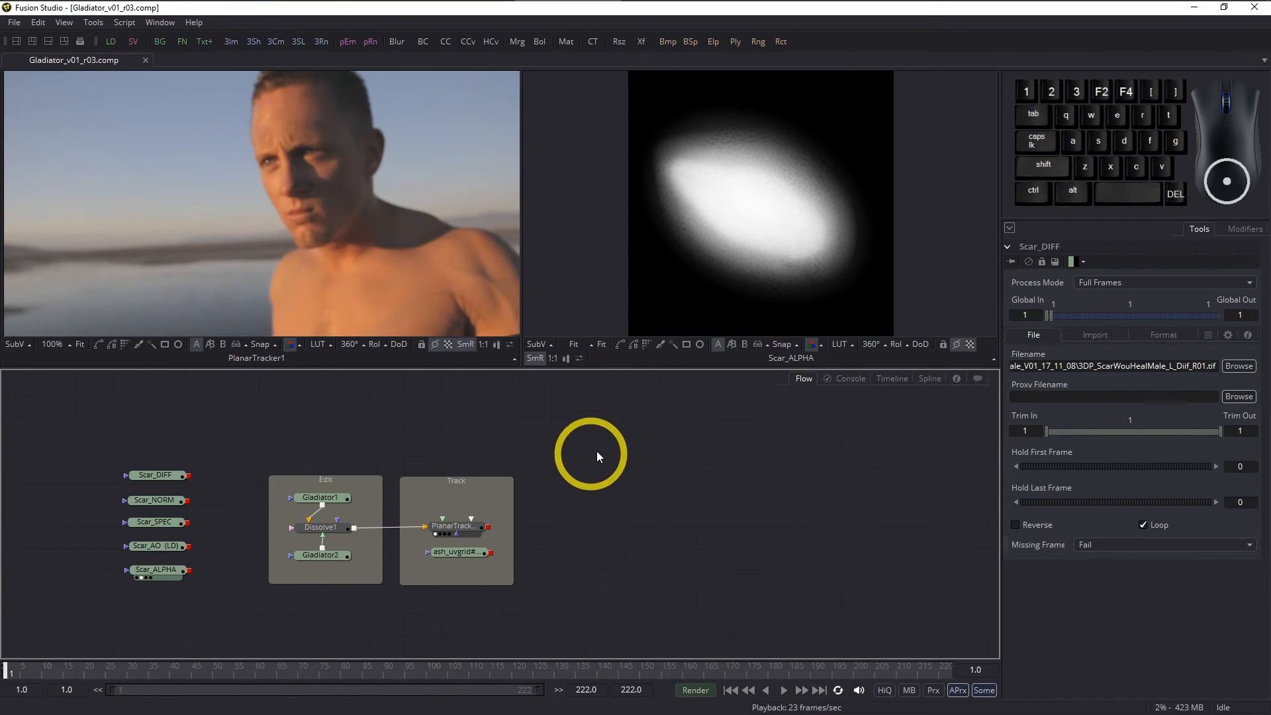
{"action": "left_click", "coordinate": [14, 22]}
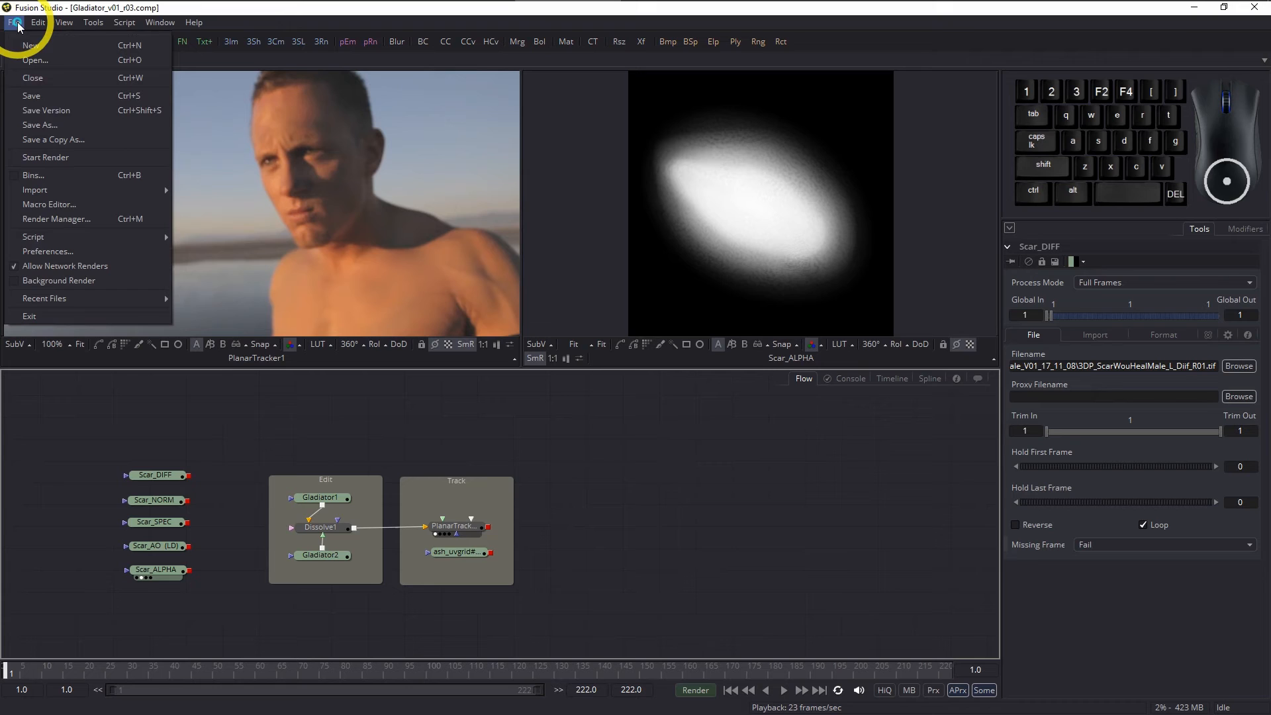
{"action": "mouse_move", "coordinate": [99, 190]}
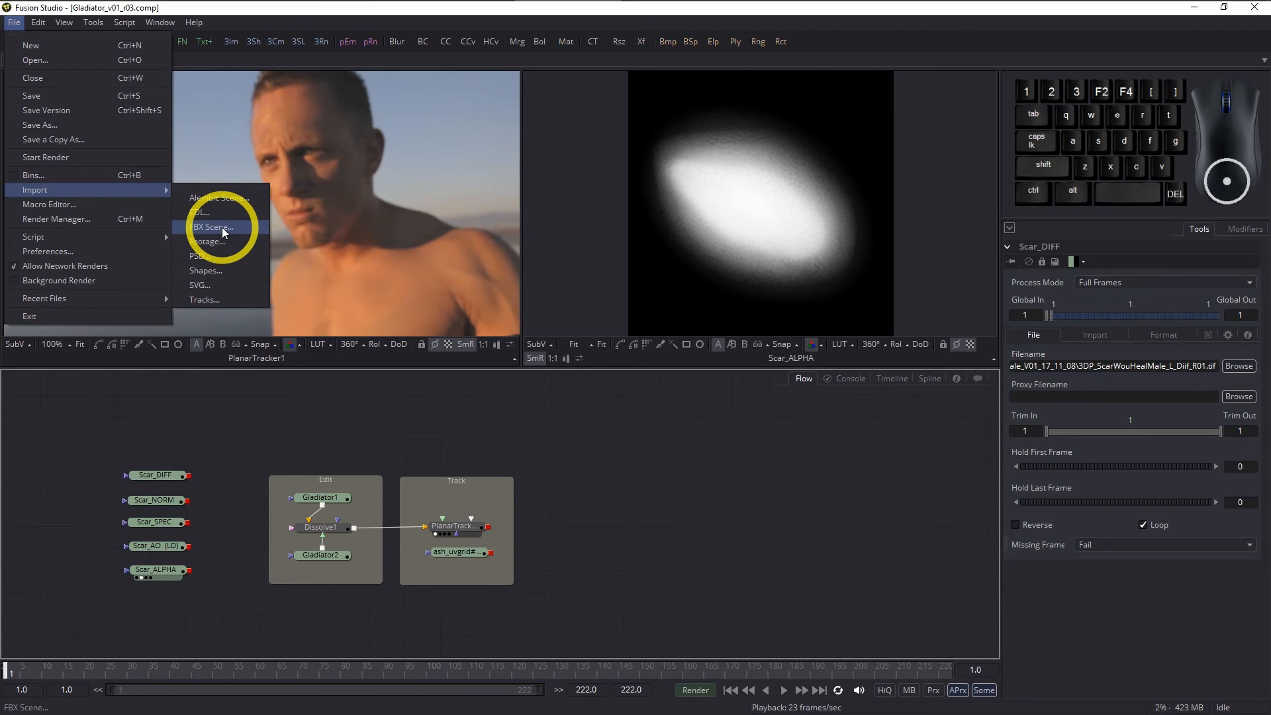
{"action": "left_click", "coordinate": [583, 448]}
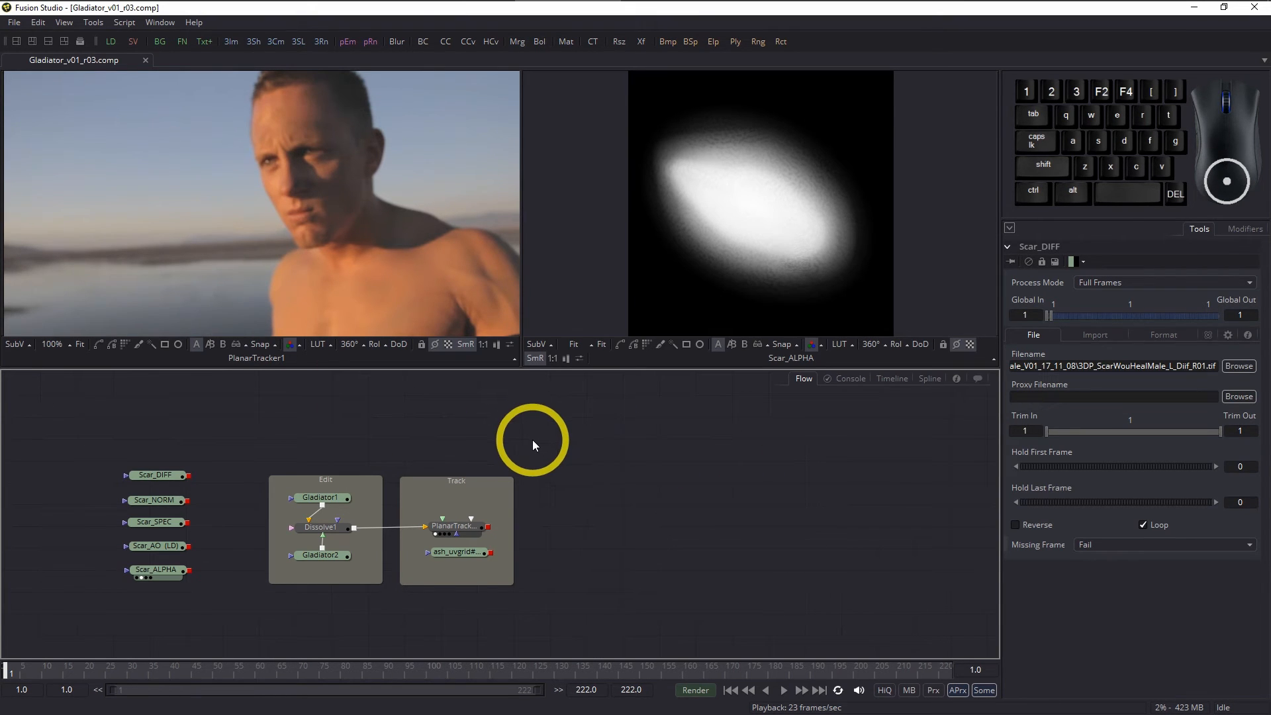
Step: Search the tool list for "fbx" and add an FBX Mesh 3D tool to the flow
{"action": "key", "text": "ctrl+space"}
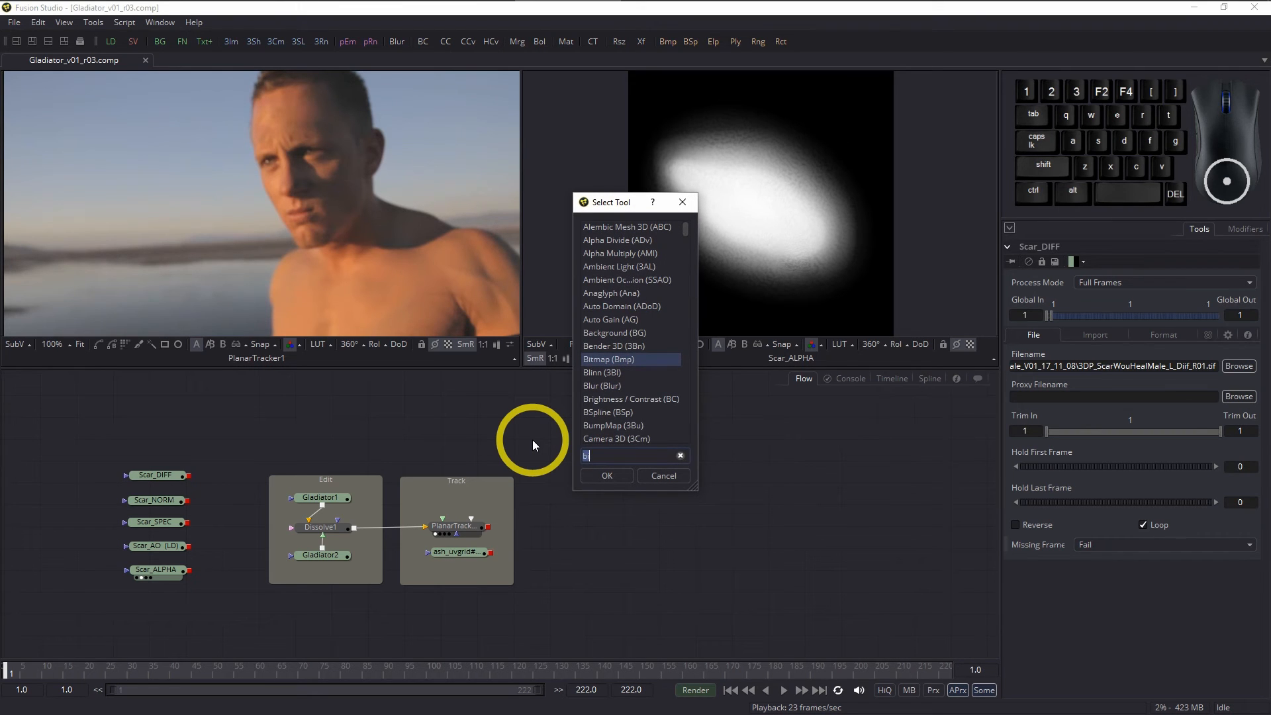
{"action": "key", "text": "BackSpace"}
{"action": "type", "text": "fbx"}
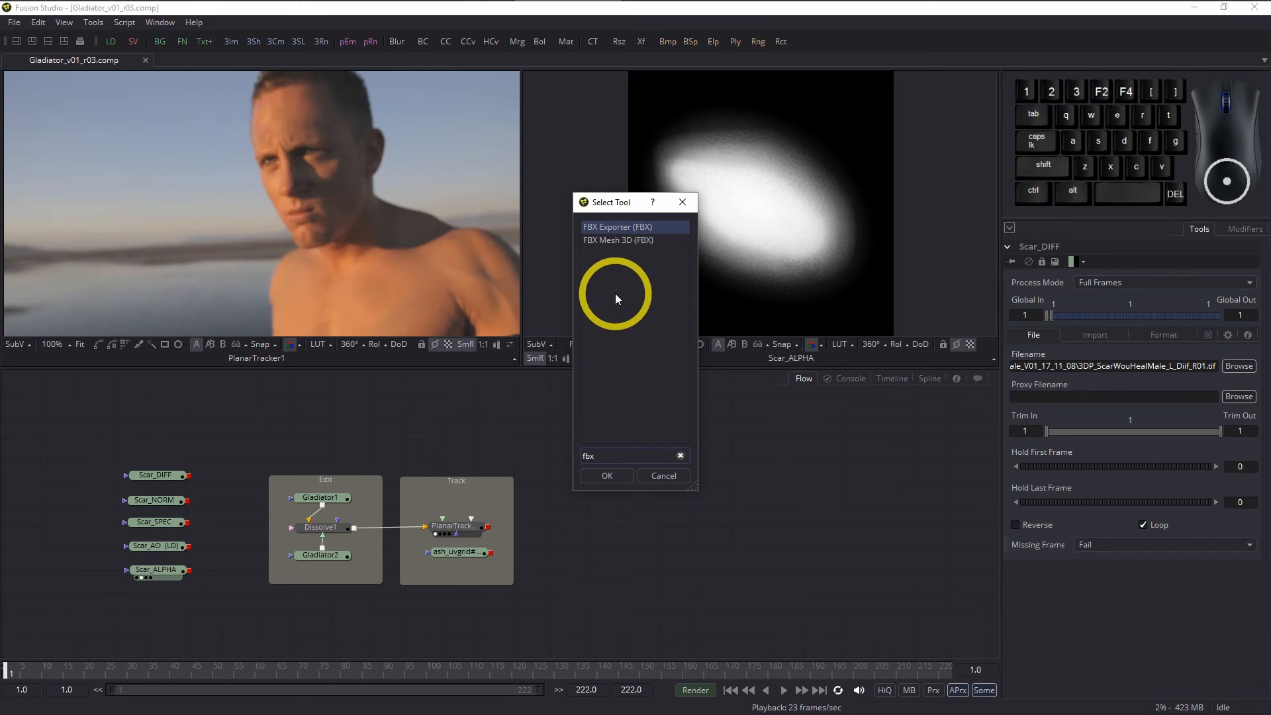
{"action": "left_click", "coordinate": [620, 241]}
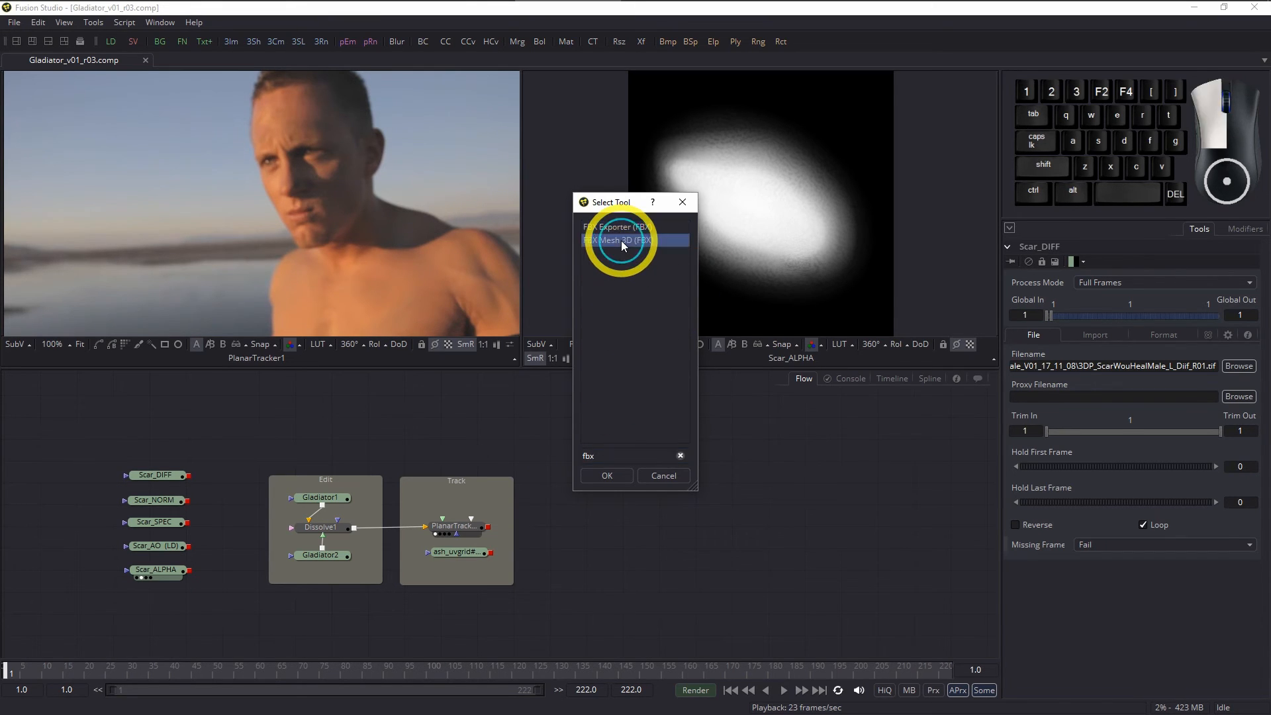
{"action": "left_click", "coordinate": [618, 475]}
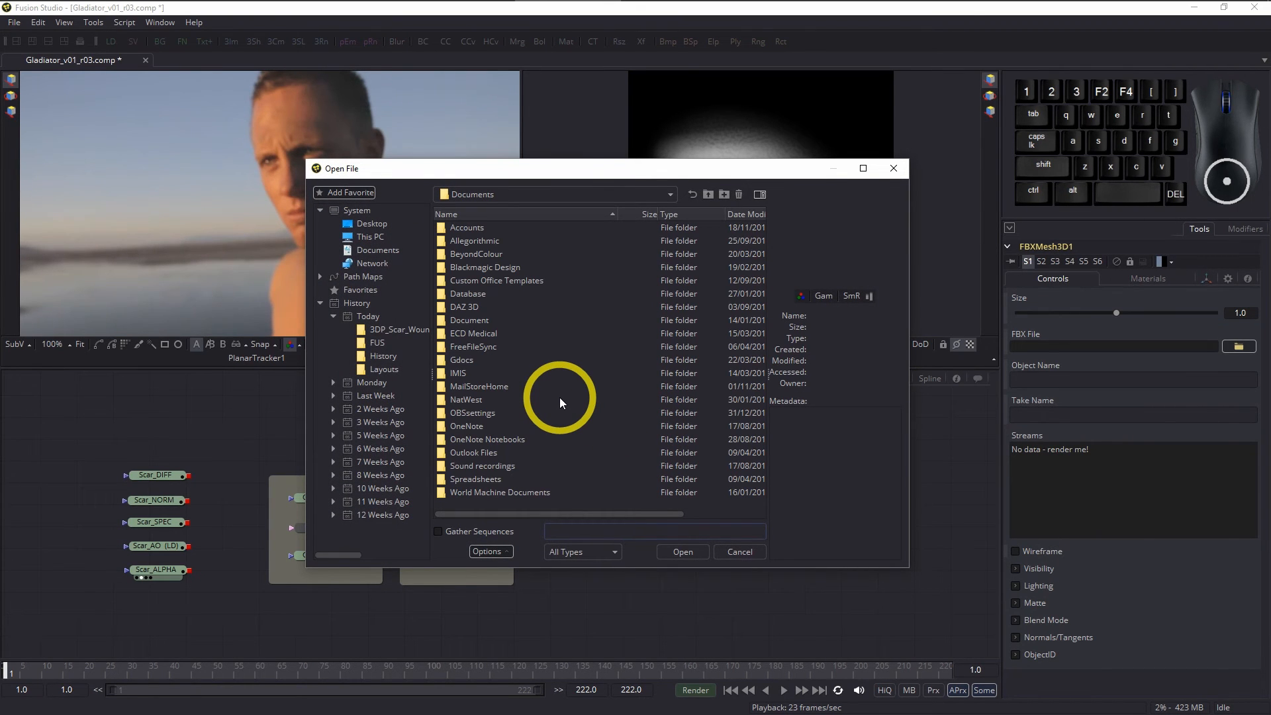
Step: Try to load 3DP_ScarWouHealMale_L_R01.fbx from the scar wound folder as the FBX file of FBXMesh3D1
{"action": "left_click", "coordinate": [380, 331]}
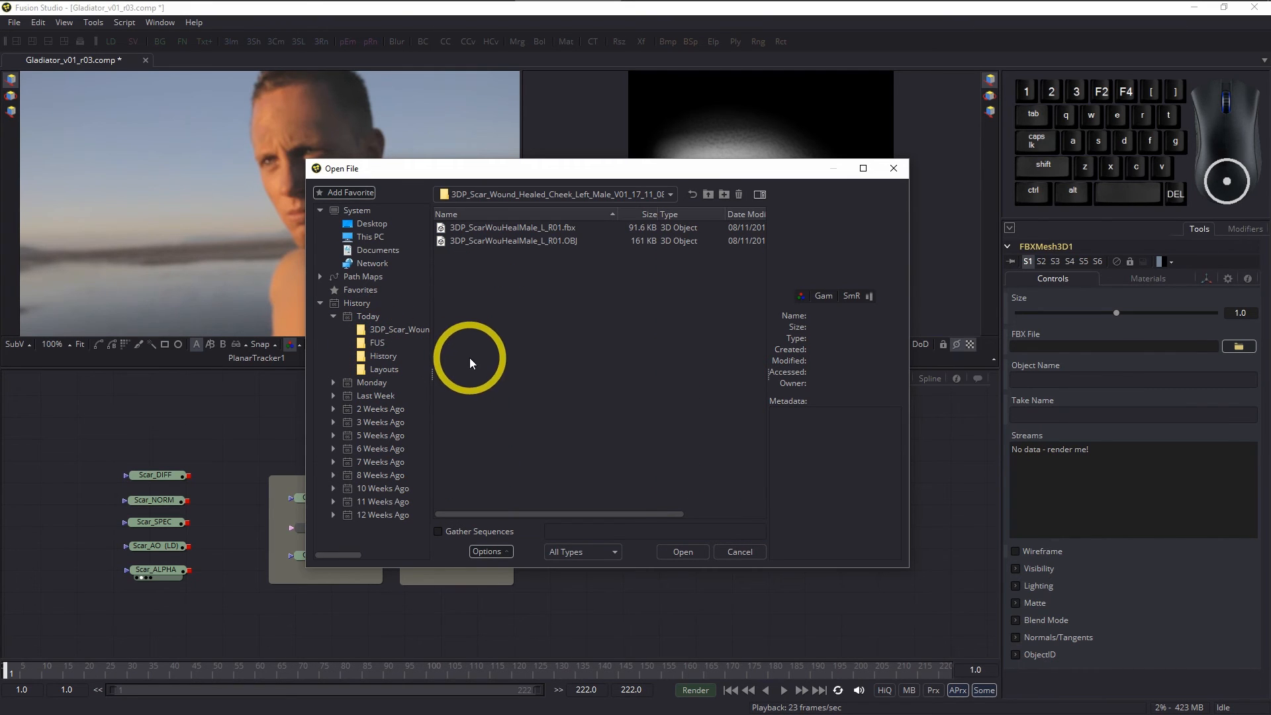
{"action": "left_click", "coordinate": [556, 227]}
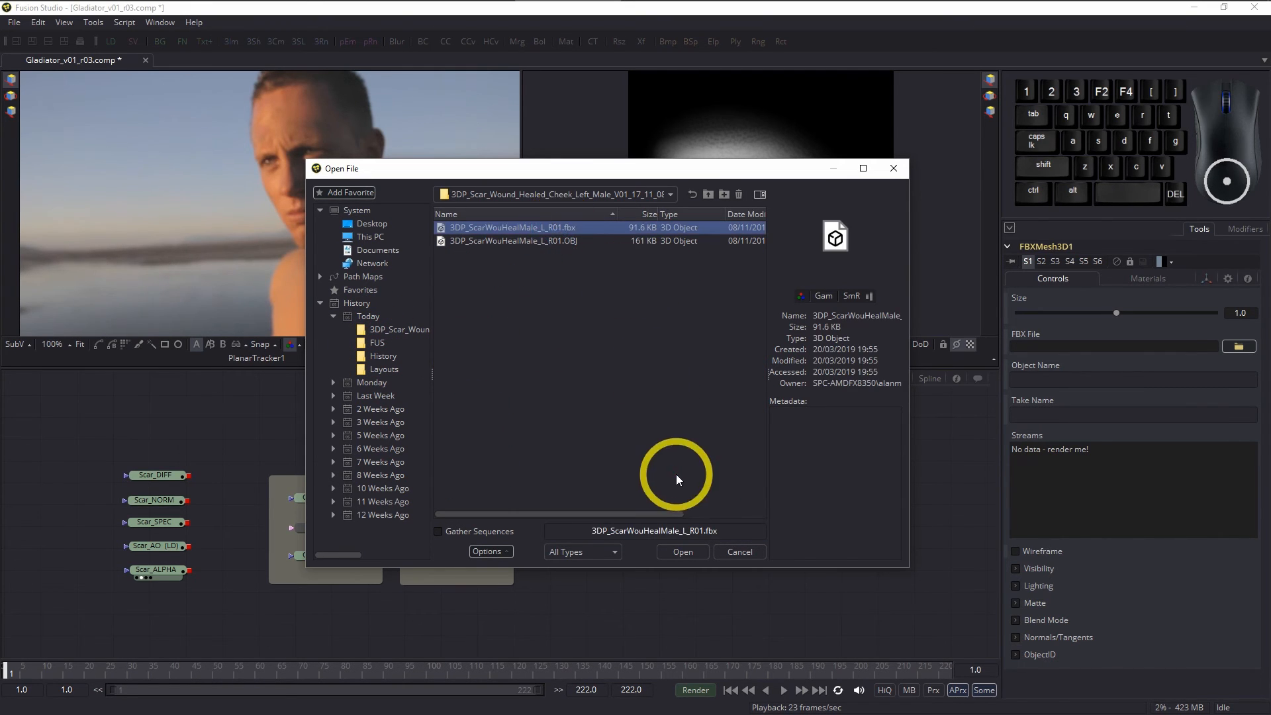
{"action": "left_click", "coordinate": [685, 552]}
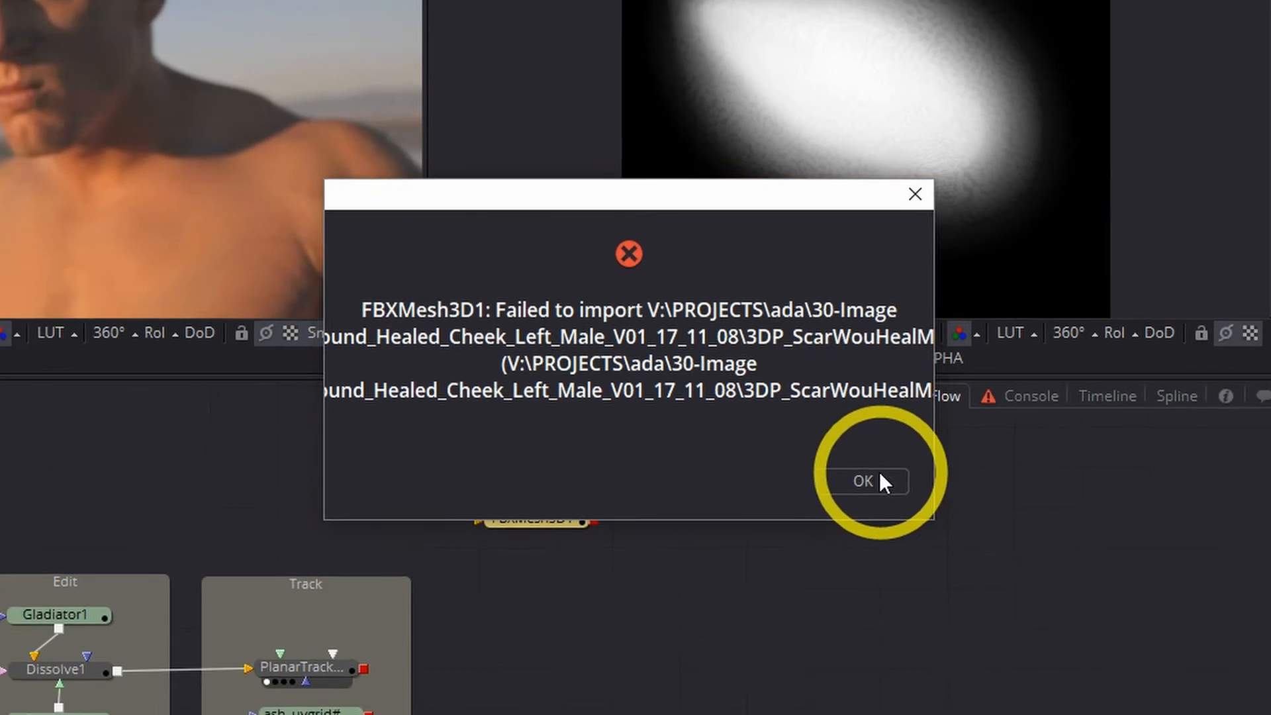
{"action": "left_click", "coordinate": [881, 477]}
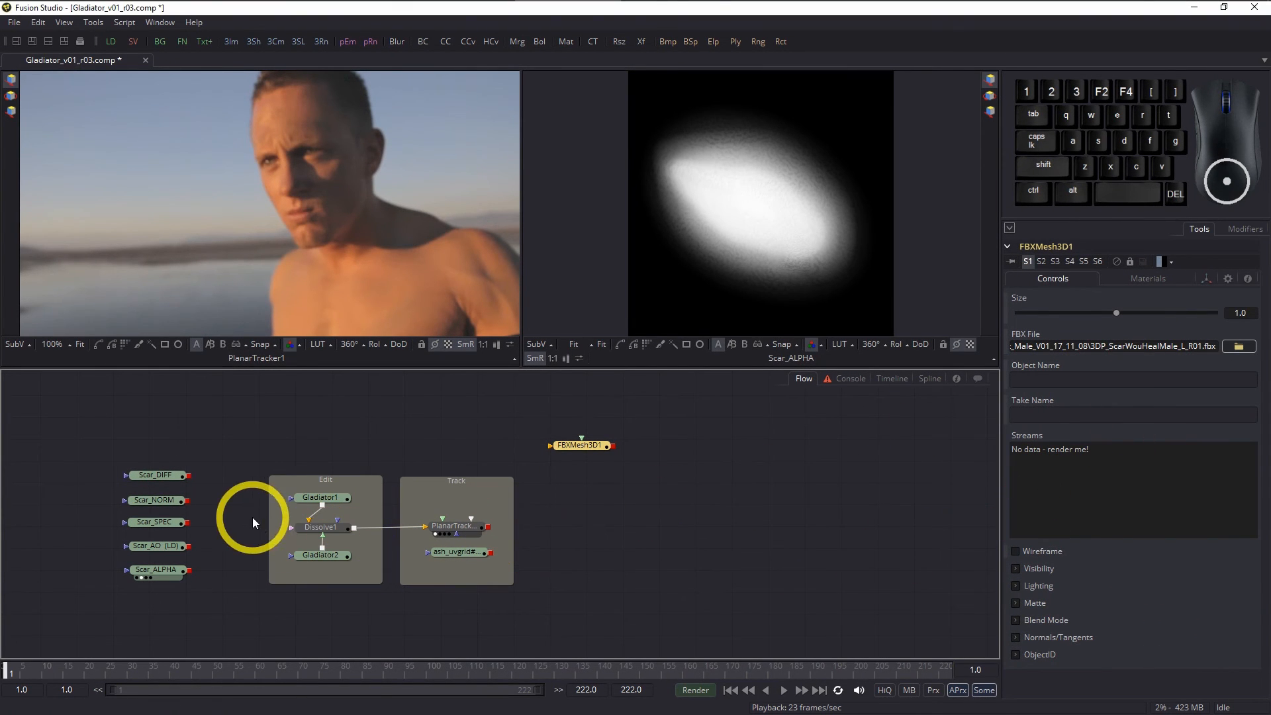
Step: Place FBXMesh3D1 just above the Edit underlay and display it in the viewer showing PlanarTracker1
{"action": "left_click", "coordinate": [591, 450]}
{"action": "left_click_drag", "start_coordinate": [591, 451], "coordinate": [326, 457]}
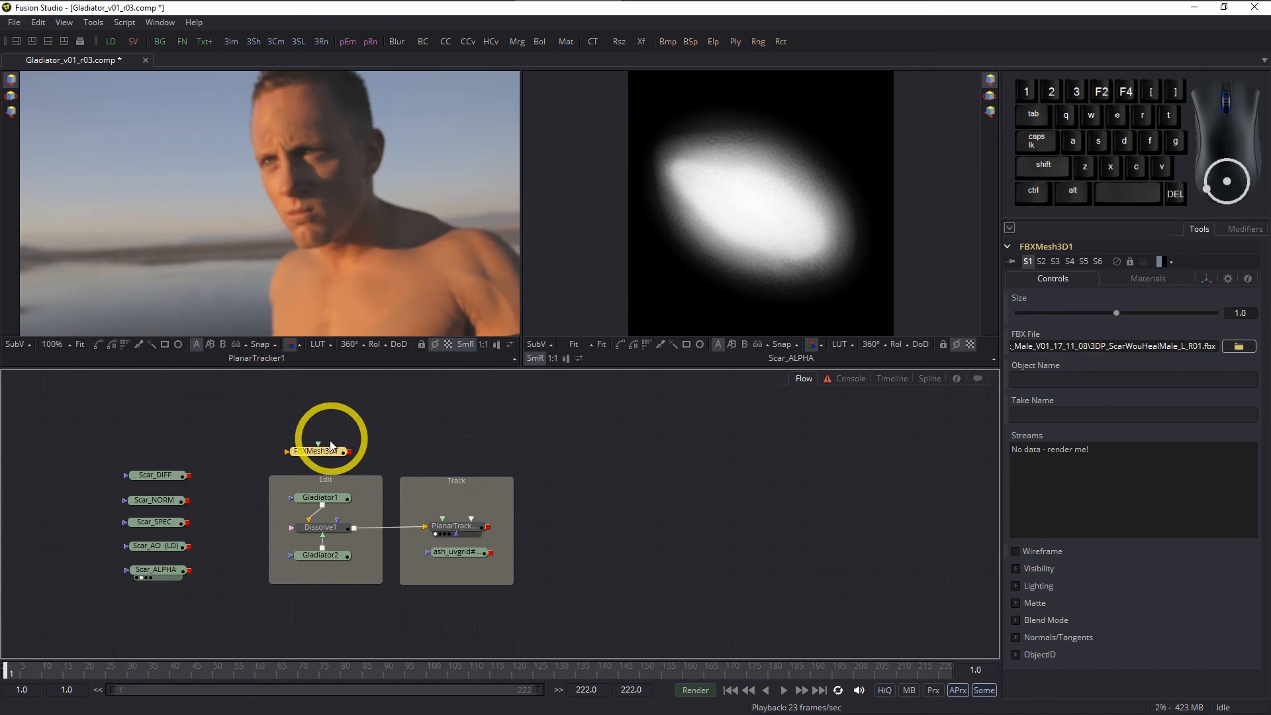
{"action": "left_click_drag", "start_coordinate": [331, 450], "coordinate": [322, 258]}
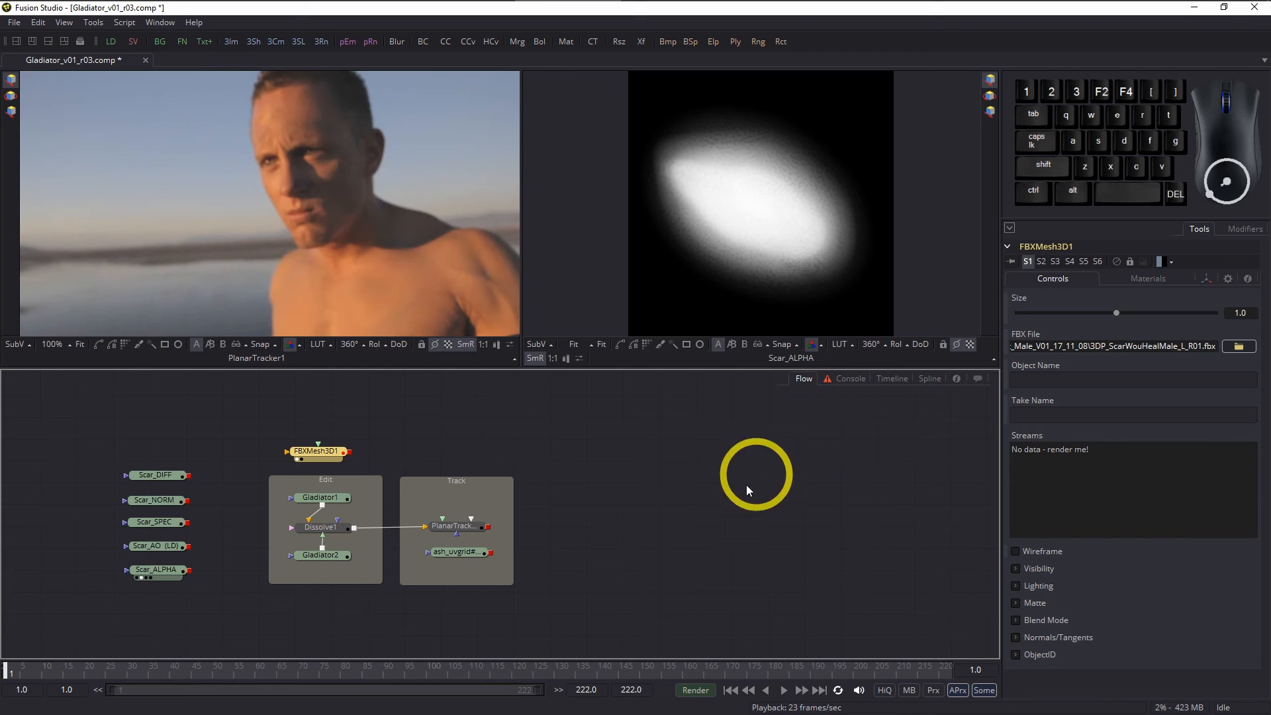
Step: Review the console log for the FBX import and delete FBXMesh3D1 from the flow
{"action": "left_click", "coordinate": [847, 380]}
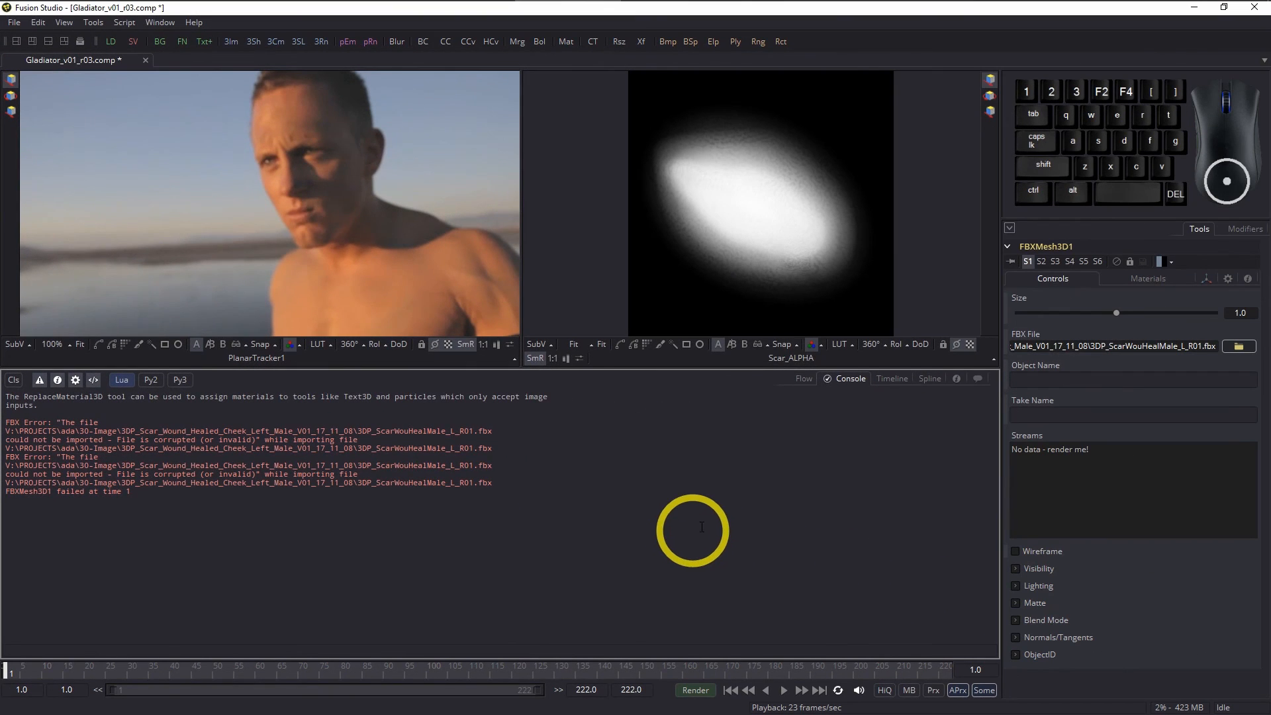
{"action": "left_click", "coordinate": [799, 378]}
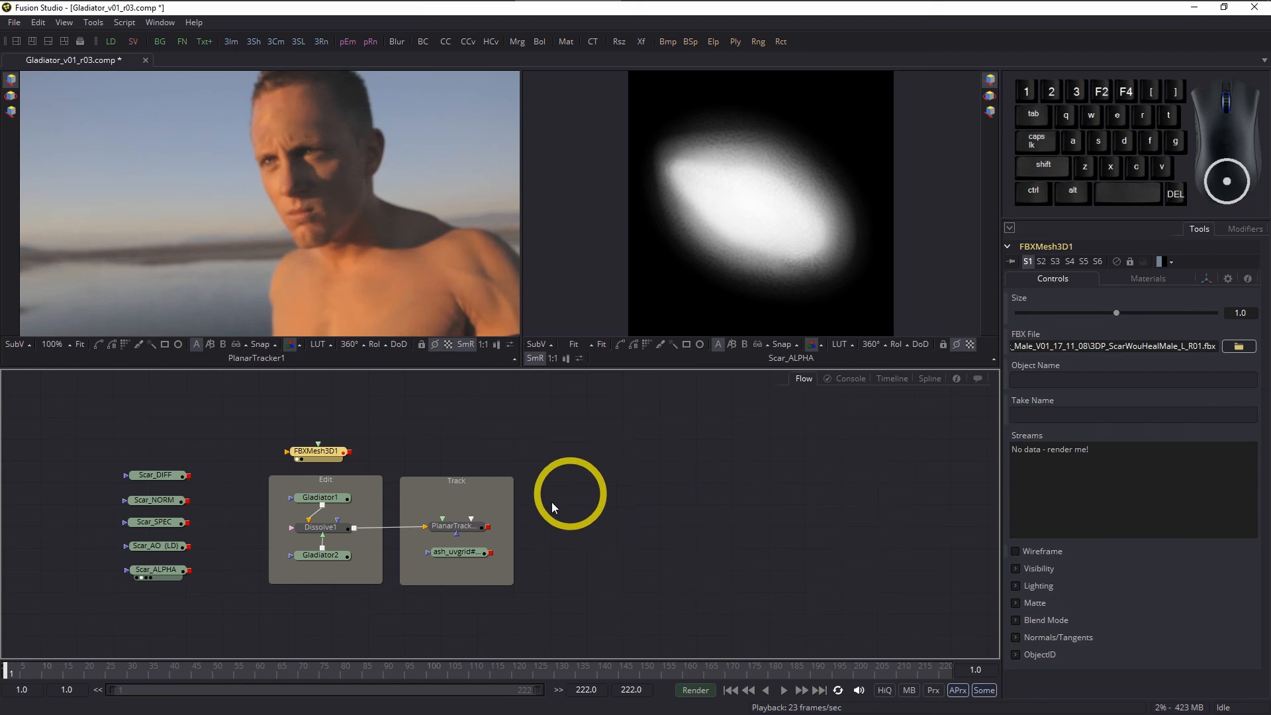
{"action": "left_click_drag", "start_coordinate": [327, 451], "coordinate": [332, 435]}
{"action": "left_click", "coordinate": [629, 442]}
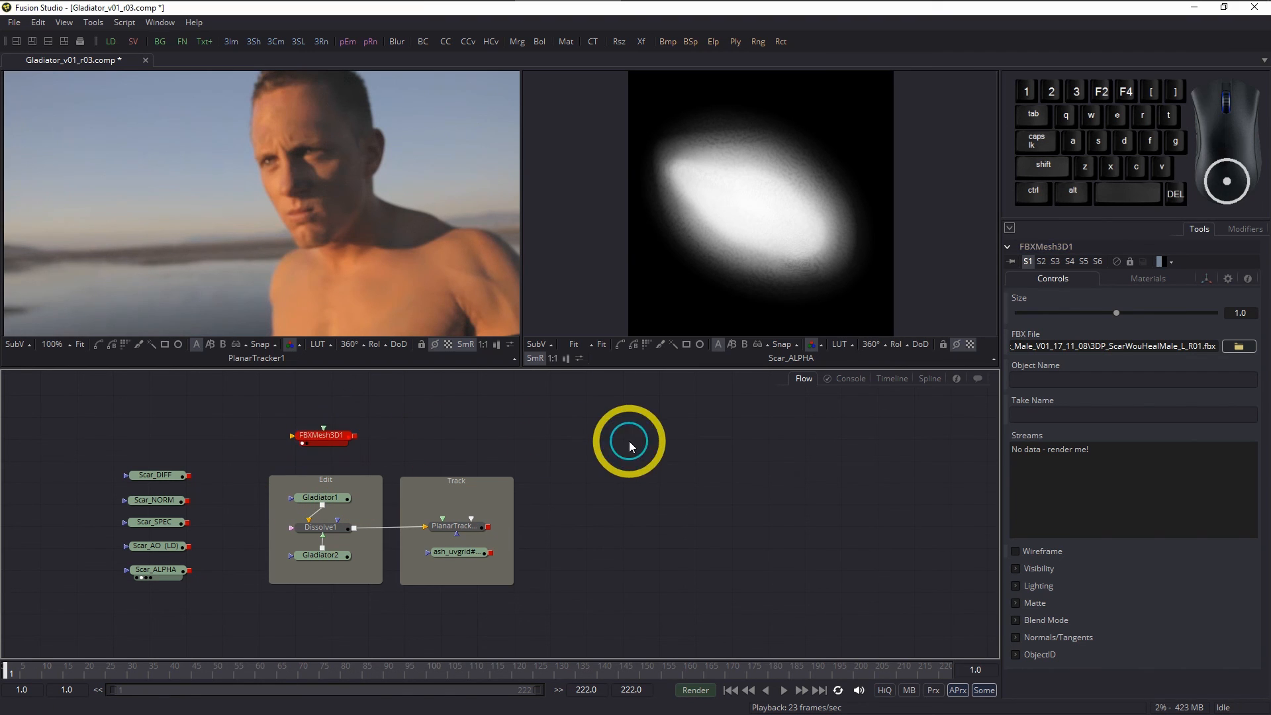
{"action": "left_click", "coordinate": [638, 451]}
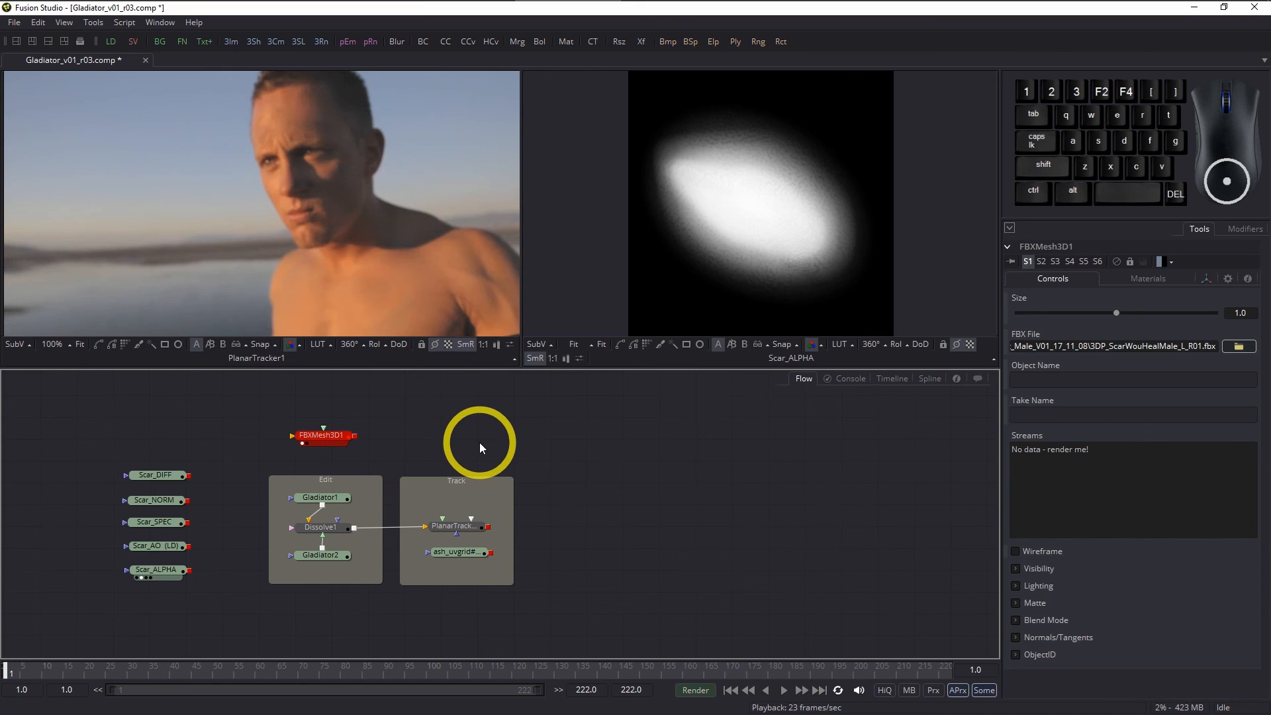
{"action": "left_click", "coordinate": [320, 438]}
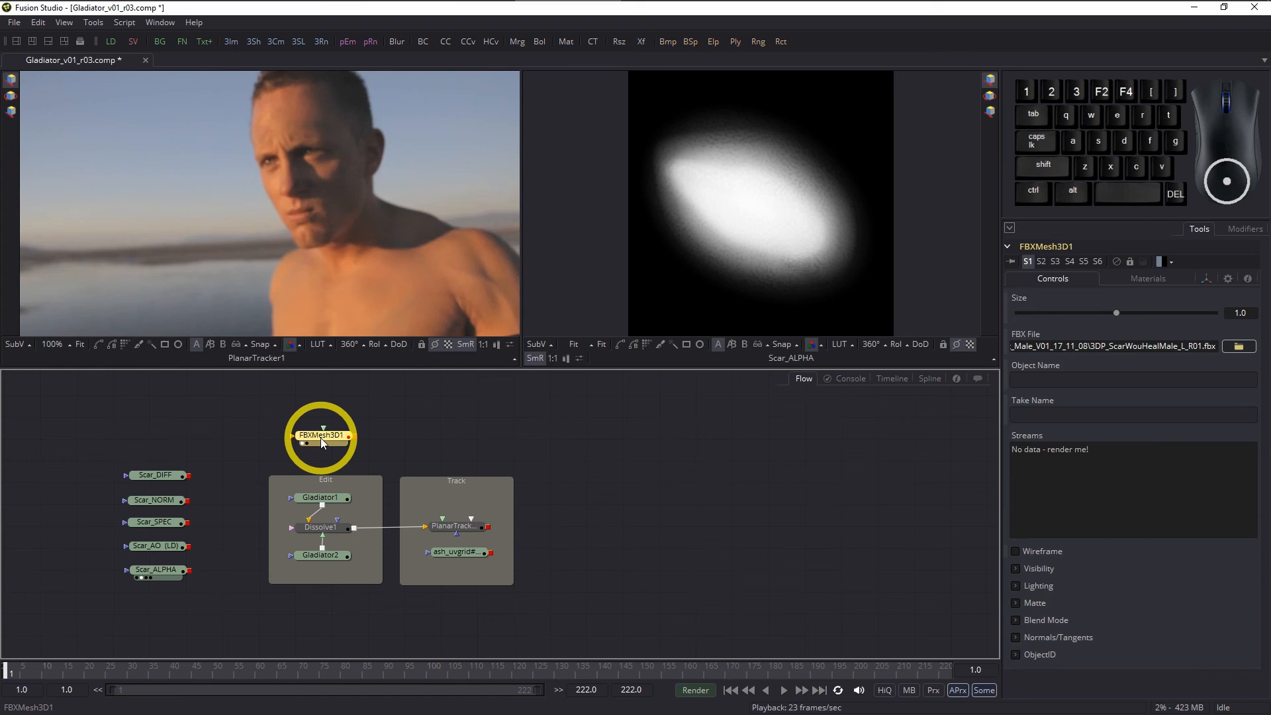
{"action": "key", "text": "Delete"}
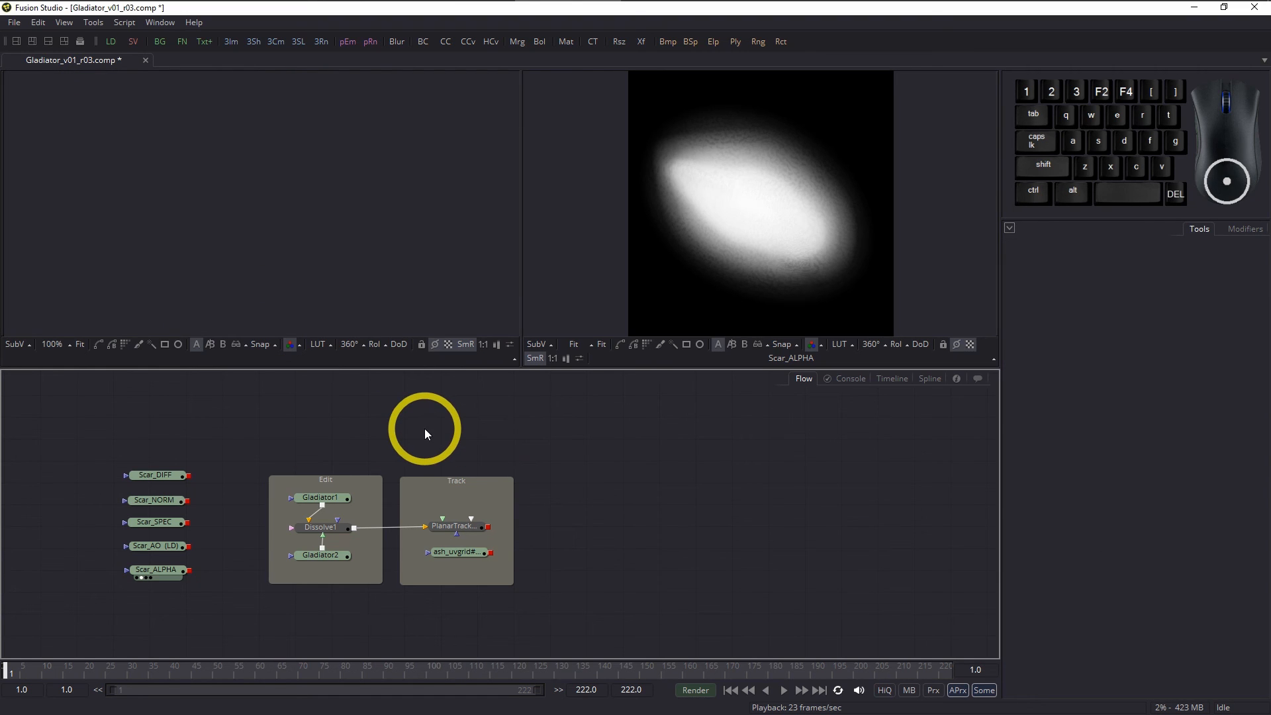